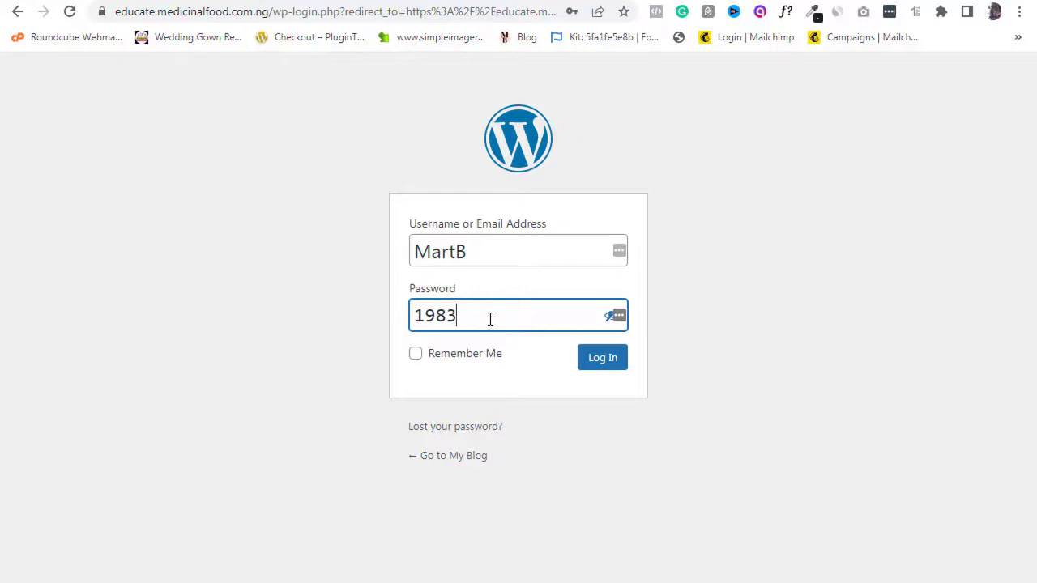
Step: Clear the WordPress login password and re-enter it, leaving the username as is
{"action": "key", "text": "BackSpace"}
{"action": "key", "text": "BackSpace"}
{"action": "key", "text": "BackSpace"}
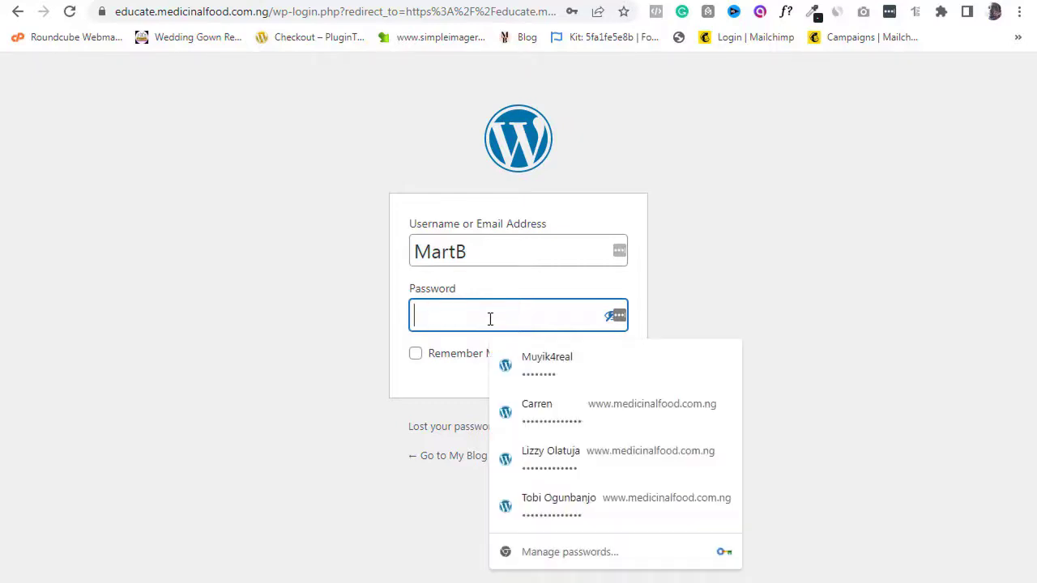
{"action": "left_click", "coordinate": [946, 242]}
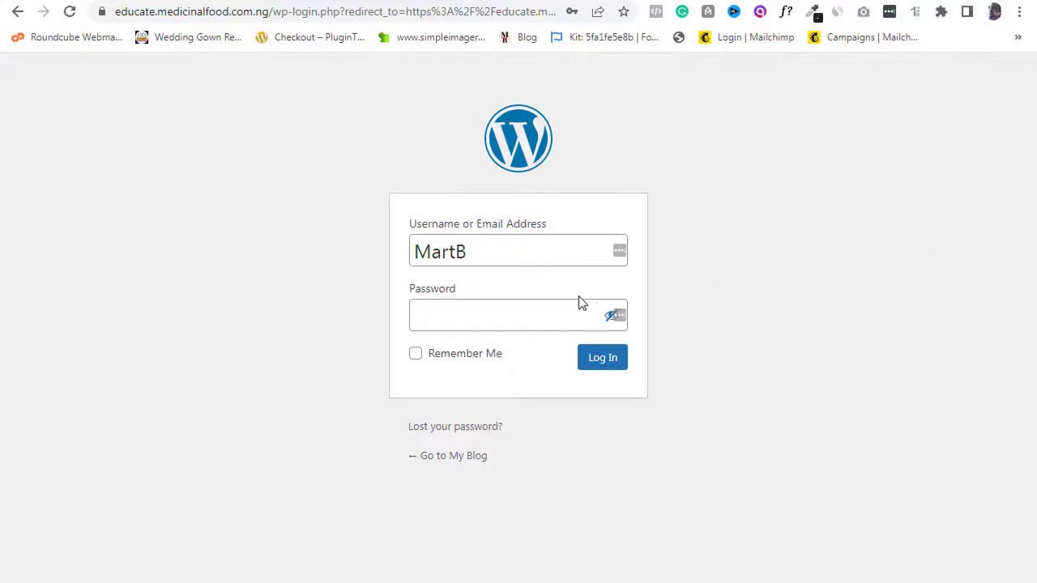
{"action": "left_click", "coordinate": [563, 316]}
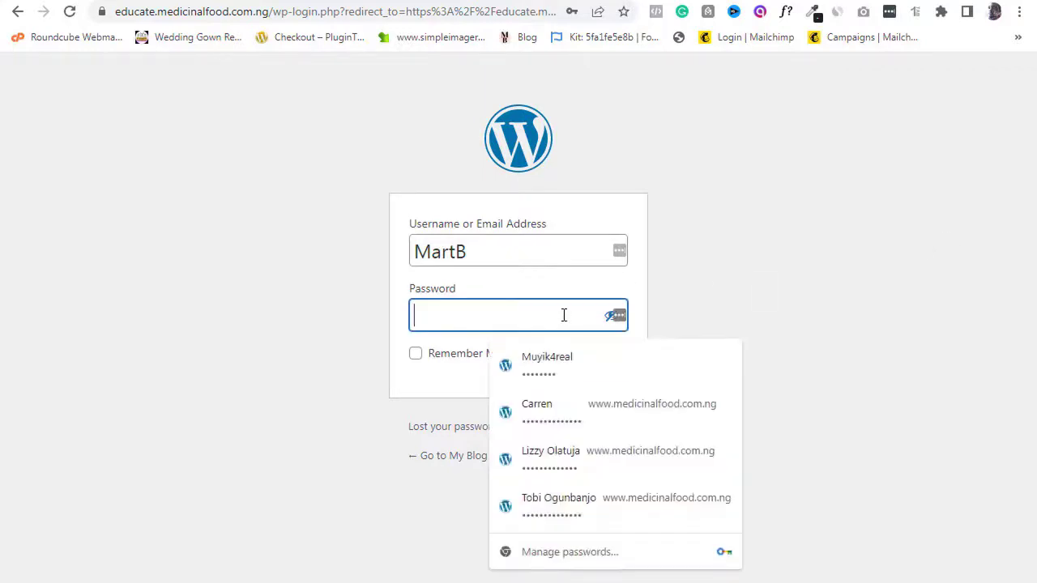
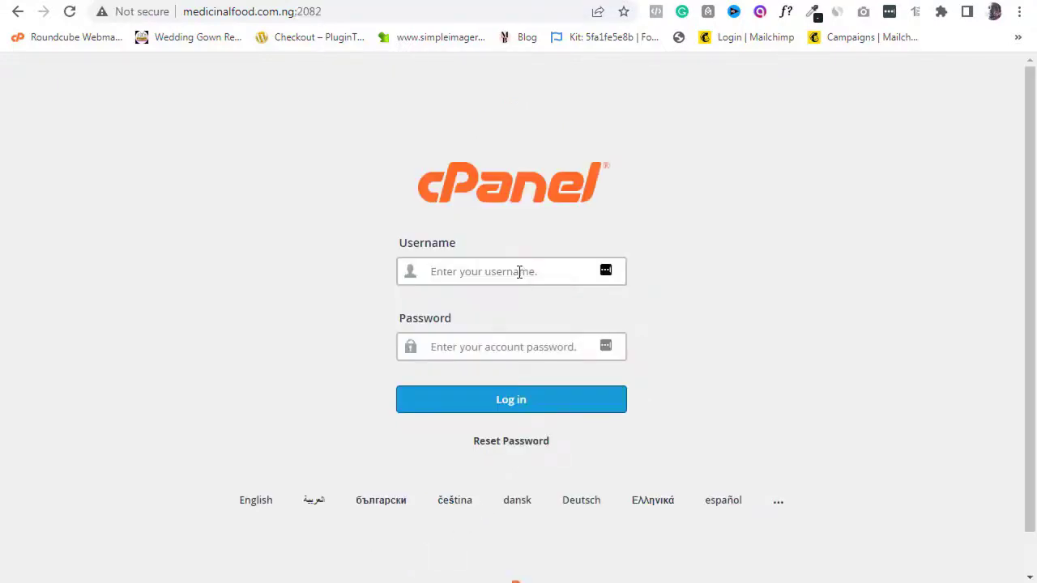
Step: Log in to cPanel with the saved credentials and open WordPress Manager by Softaculous
{"action": "left_click", "coordinate": [519, 271]}
{"action": "left_click", "coordinate": [558, 320]}
{"action": "left_click", "coordinate": [519, 405]}
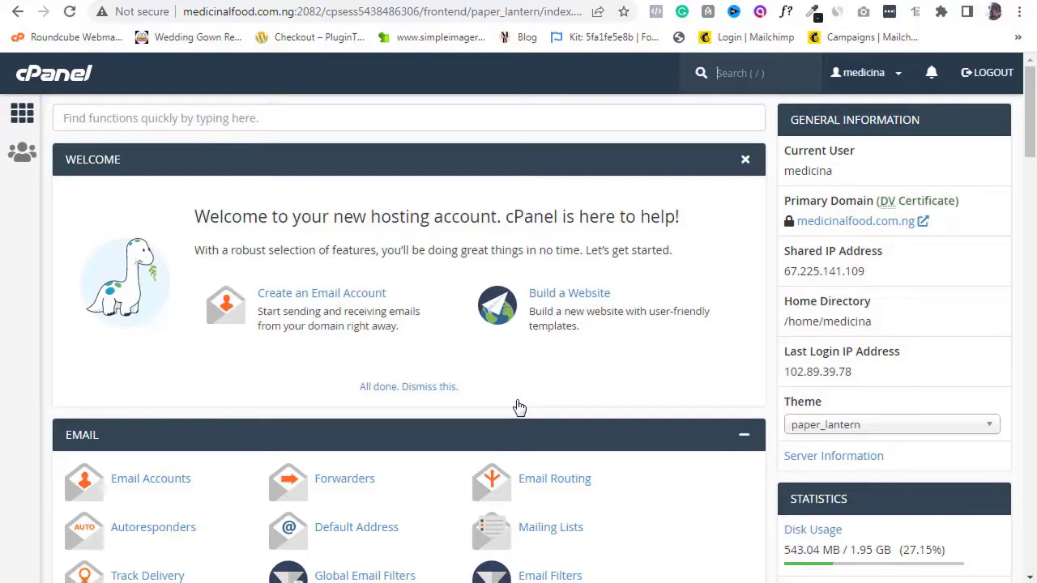
{"action": "left_click_drag", "start_coordinate": [1031, 147], "coordinate": [1025, 458]}
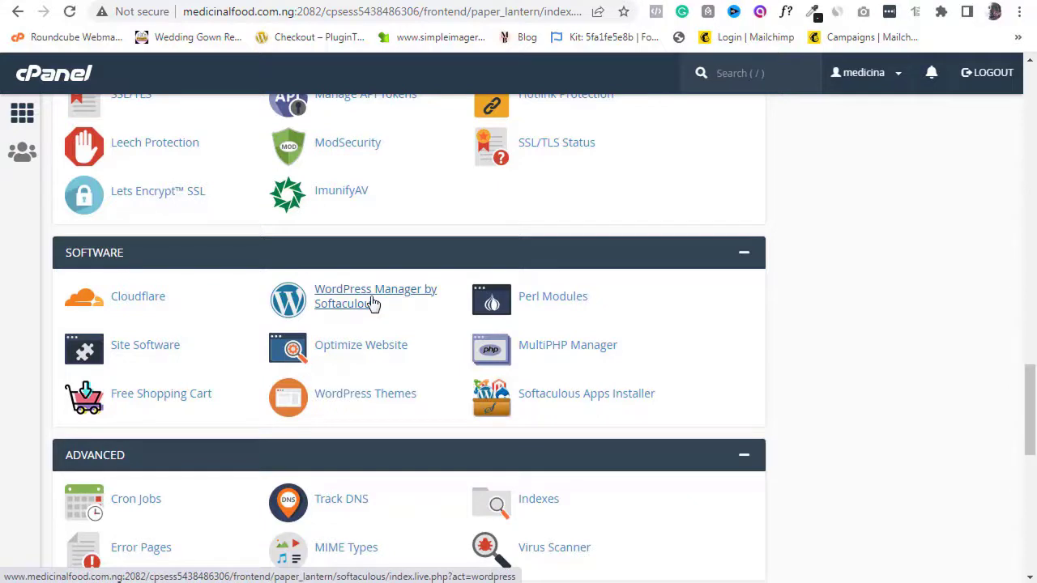
{"action": "left_click", "coordinate": [375, 302]}
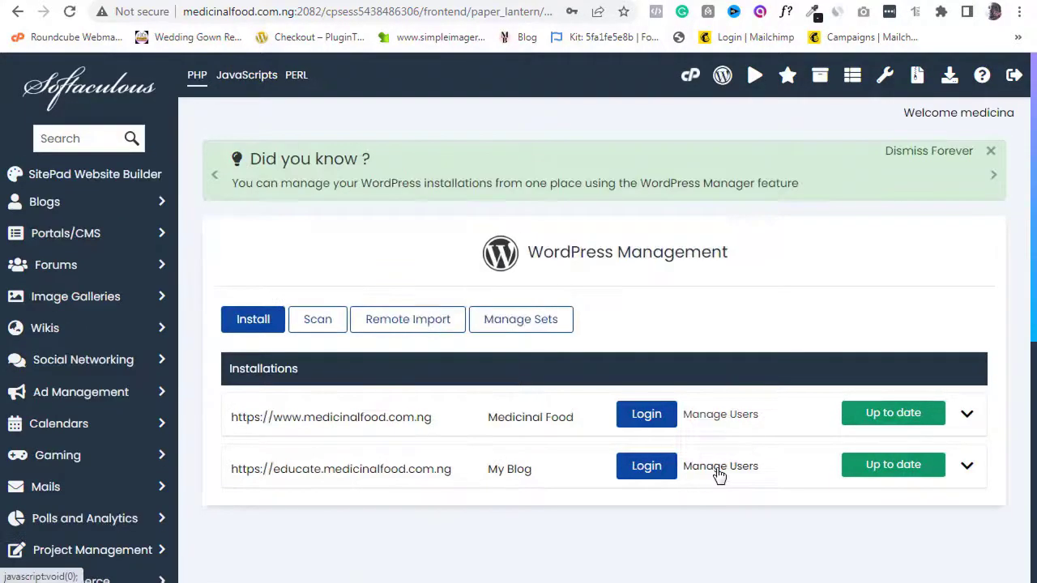
Step: Set and save a new password for the My Blog installation's admin user
{"action": "left_click", "coordinate": [719, 467]}
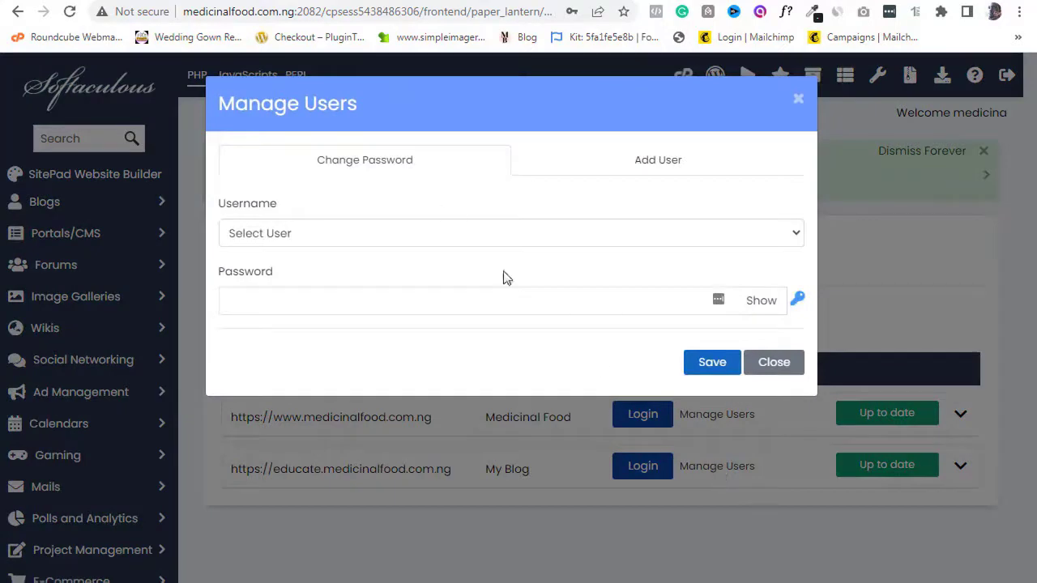
{"action": "left_click", "coordinate": [370, 172]}
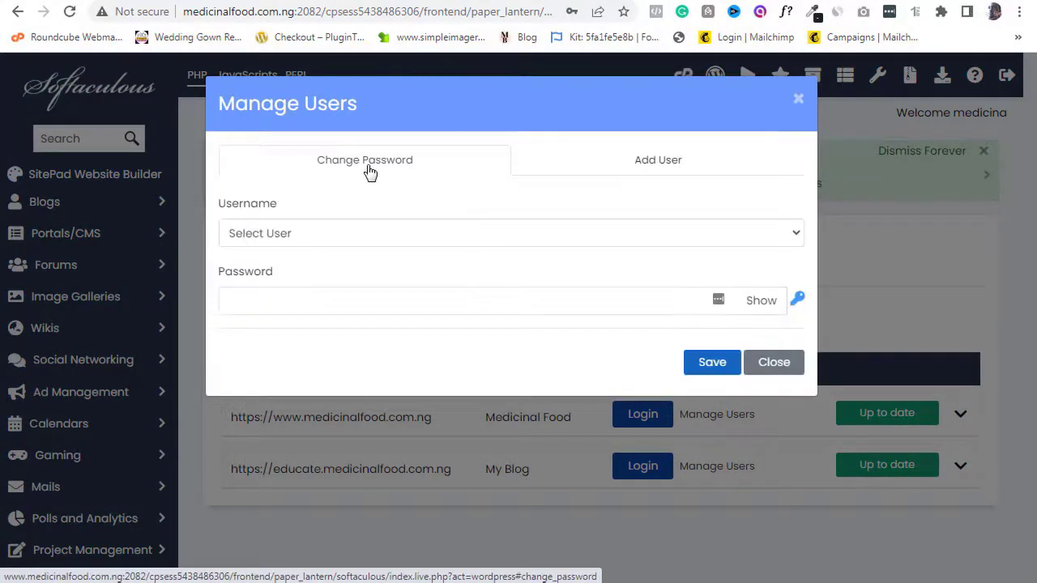
{"action": "left_click", "coordinate": [306, 237]}
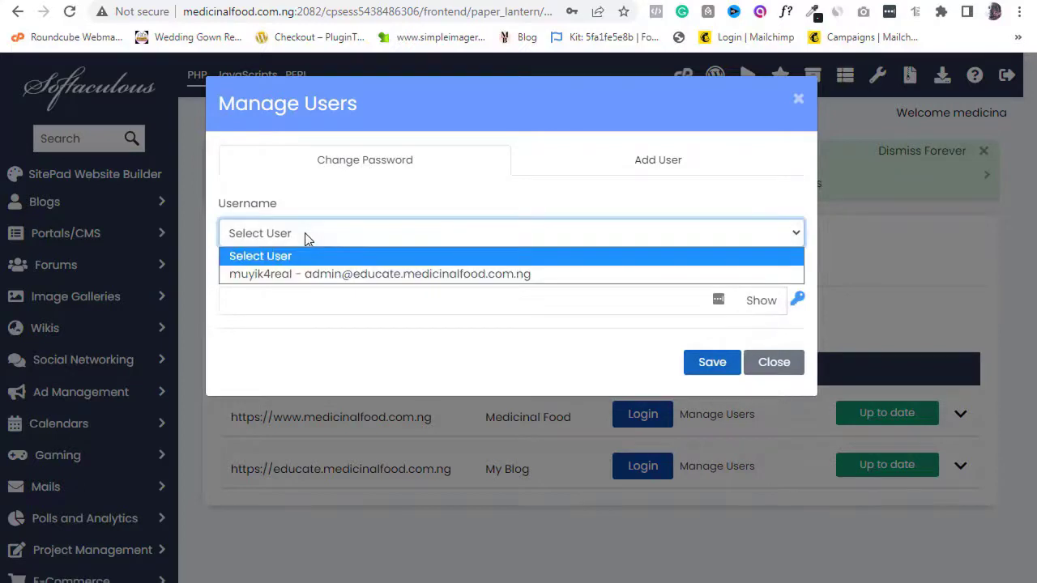
{"action": "left_click", "coordinate": [337, 279]}
{"action": "left_click", "coordinate": [322, 296]}
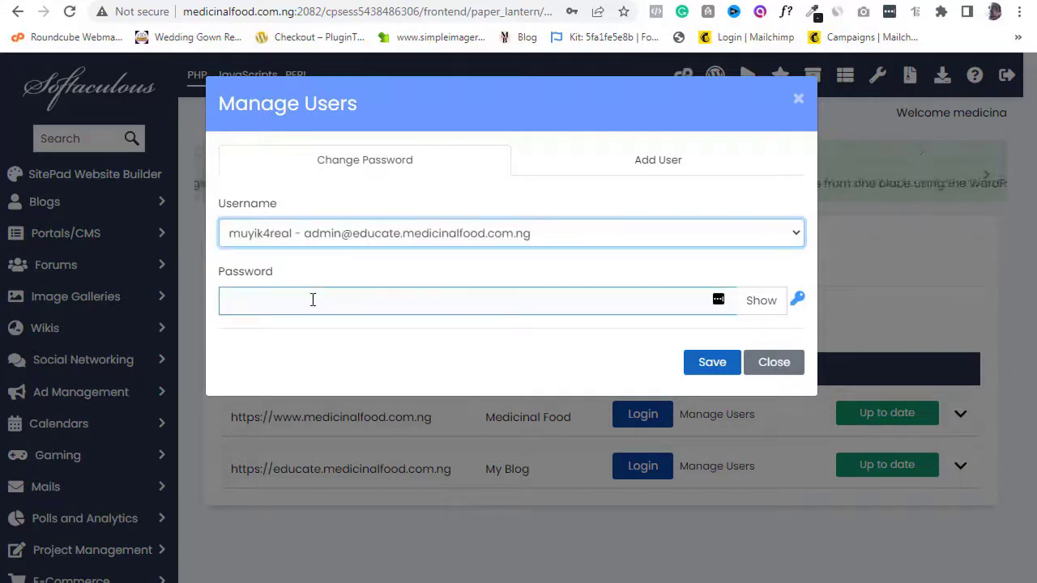
{"action": "left_click", "coordinate": [309, 304]}
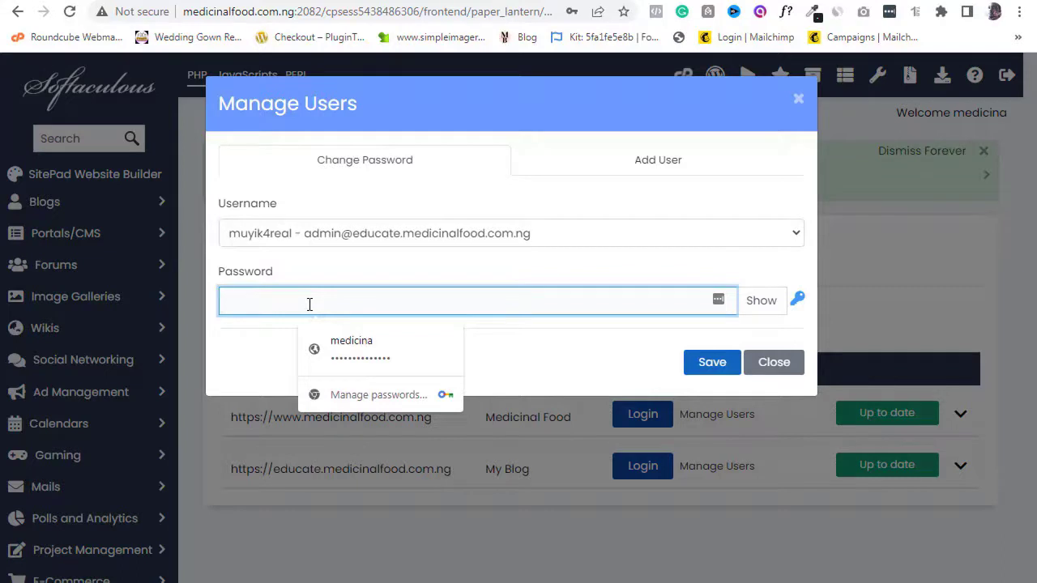
{"action": "type", "text": "•••••••••"}
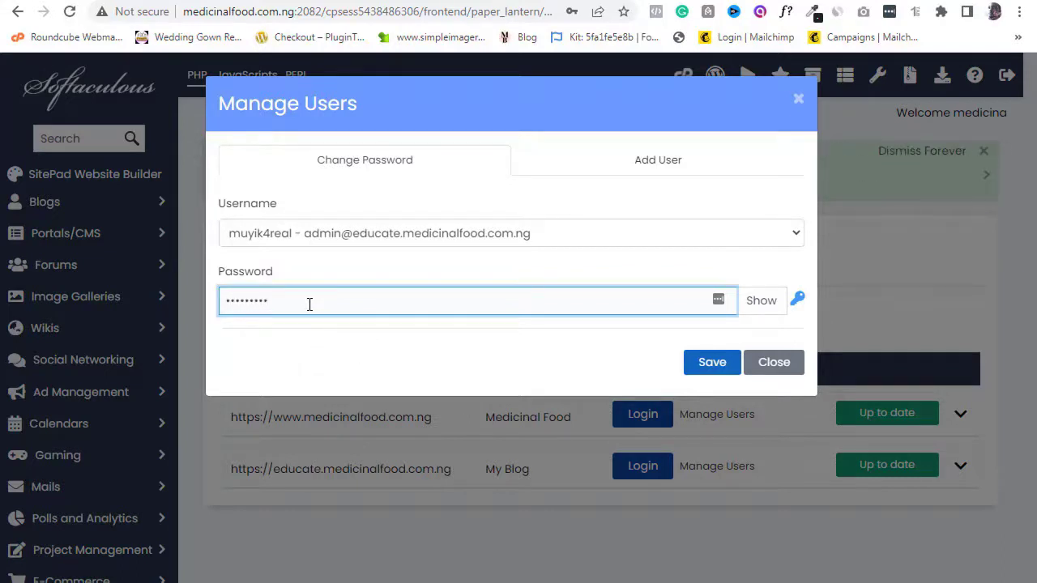
{"action": "left_click", "coordinate": [712, 369]}
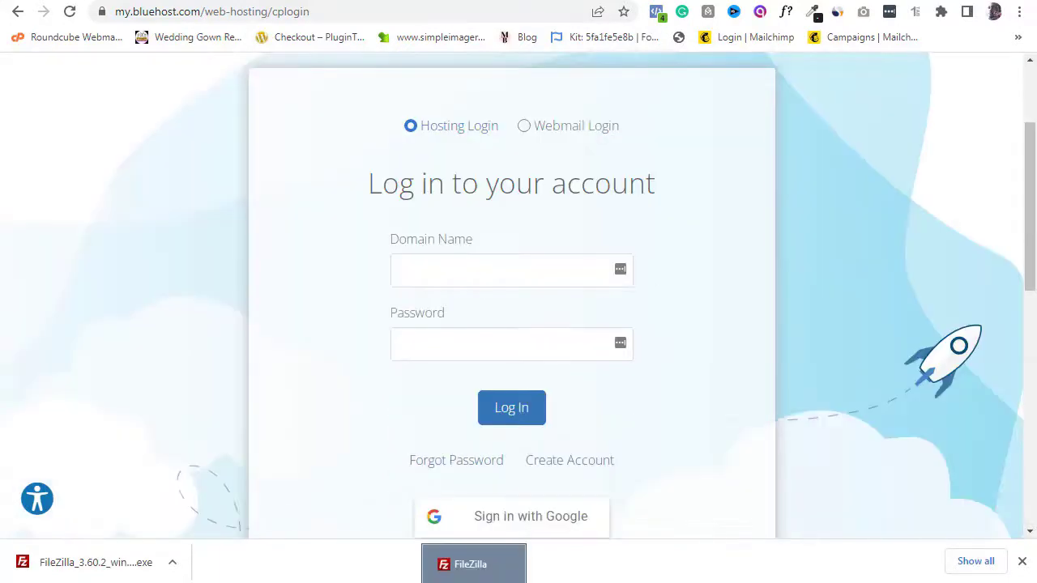
Step: Bring the FileZilla window forward and select its Host field
{"action": "left_click", "coordinate": [474, 565]}
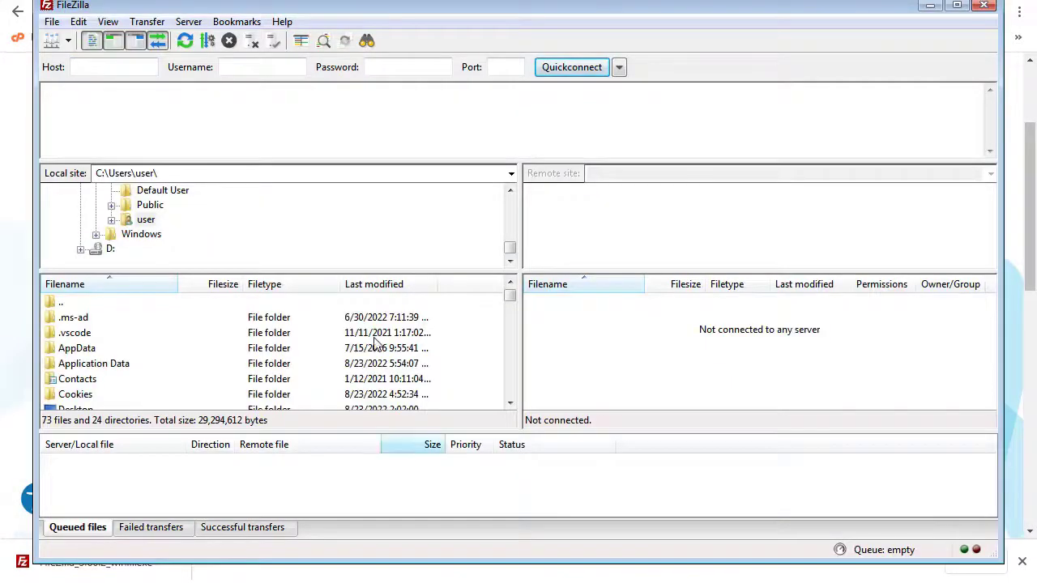
{"action": "left_click", "coordinate": [111, 67]}
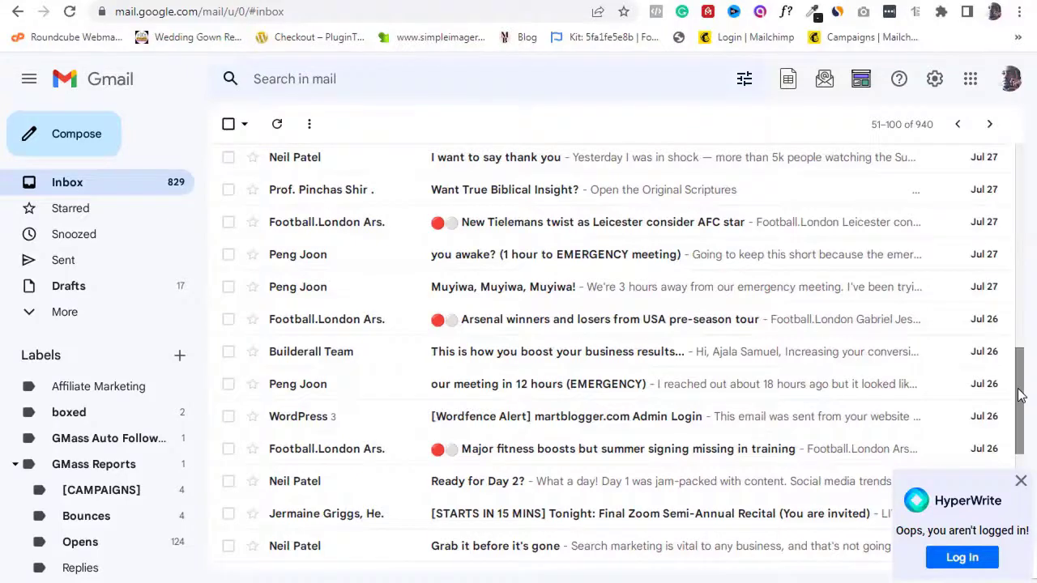
Step: Open the '[Wordfence Alert] martblogger.com Admin Login' email from the Gmail inbox
{"action": "left_click", "coordinate": [1026, 259]}
{"action": "left_click_drag", "start_coordinate": [1026, 259], "coordinate": [1031, 418]}
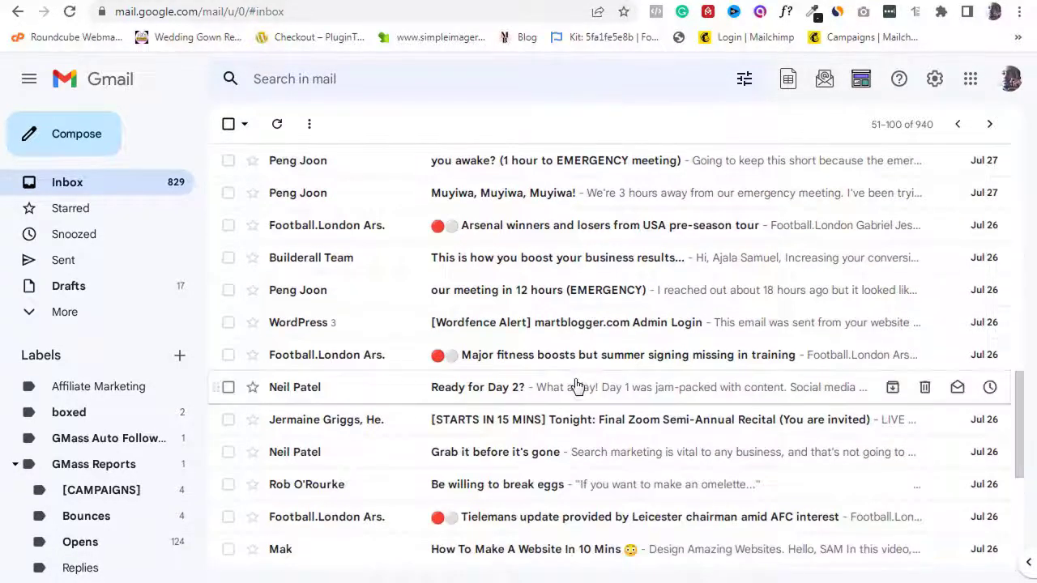
{"action": "left_click", "coordinate": [597, 332]}
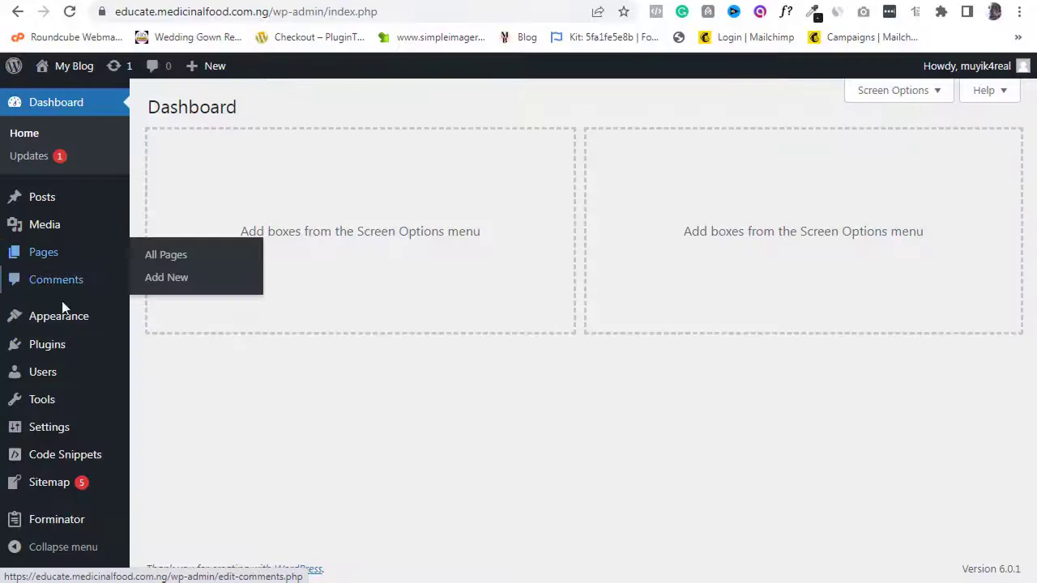
Step: Search plugins for 'limit login attempt reloaded', then install and activate Limit Login Attempts Reloaded
{"action": "mouse_move", "coordinate": [47, 349]}
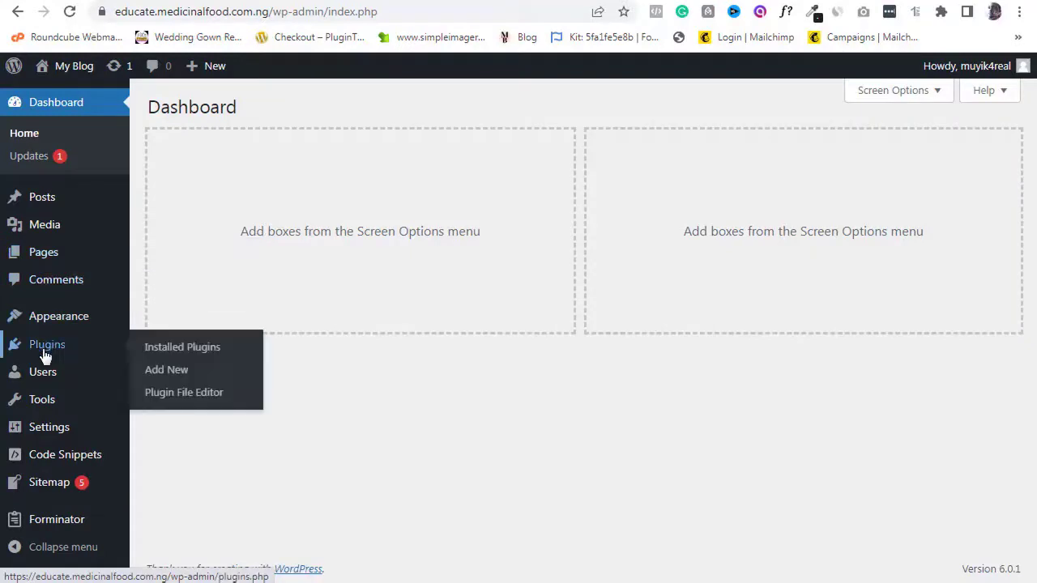
{"action": "left_click", "coordinate": [167, 373]}
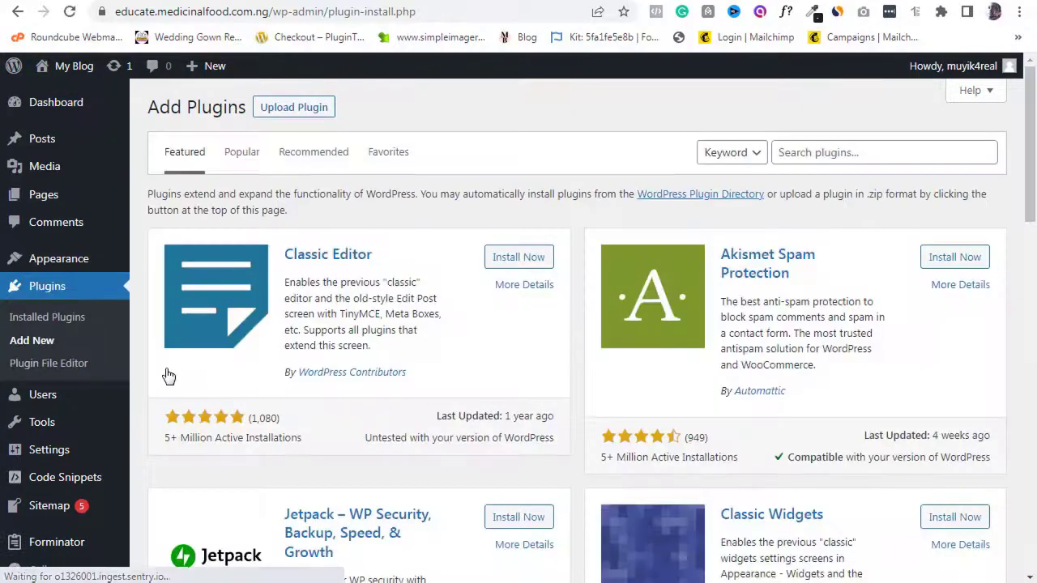
{"action": "left_click", "coordinate": [827, 155]}
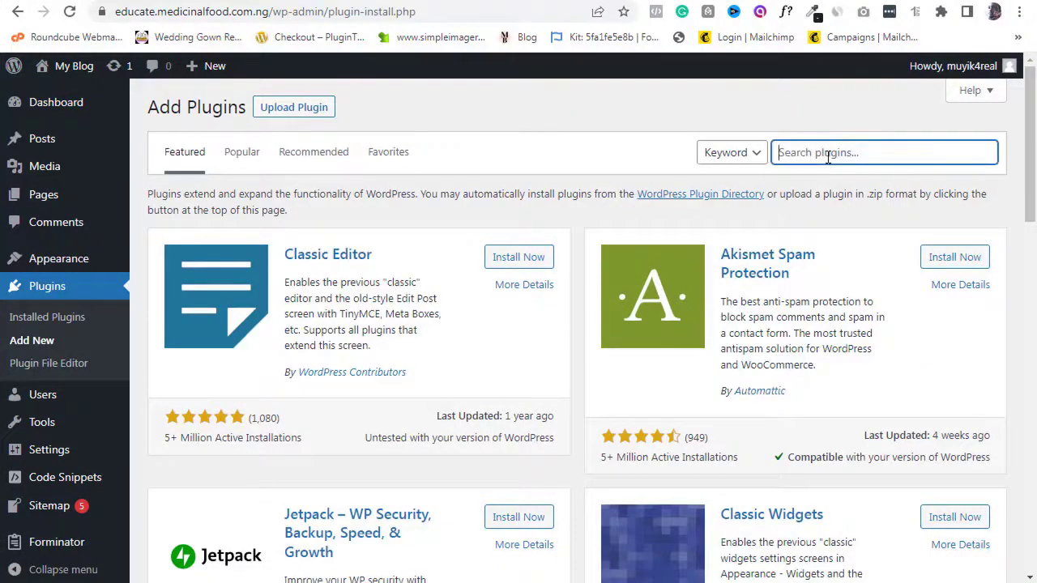
{"action": "type", "text": "limit"}
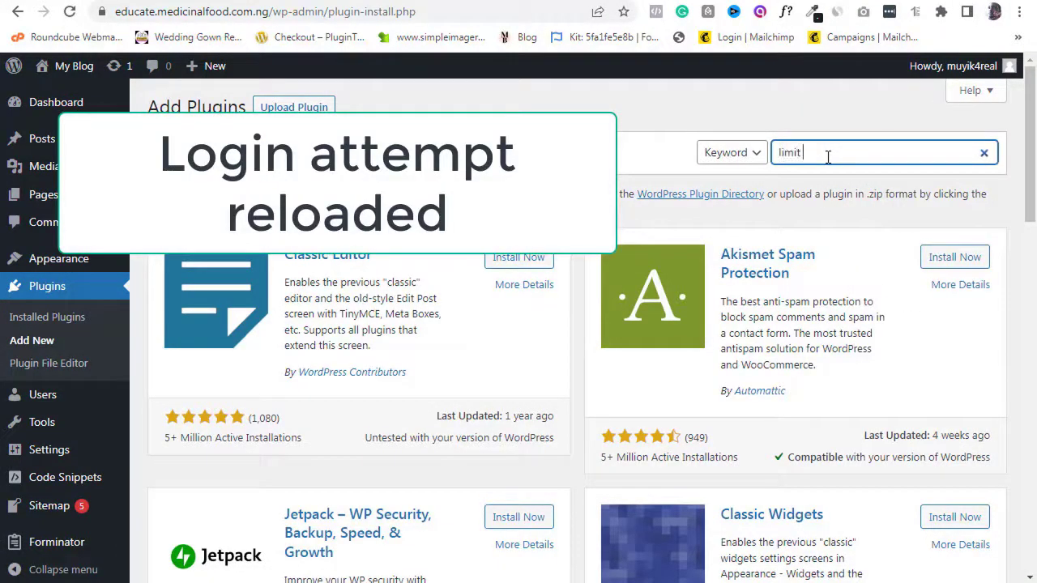
{"action": "type", "text": " login attempt reloaded"}
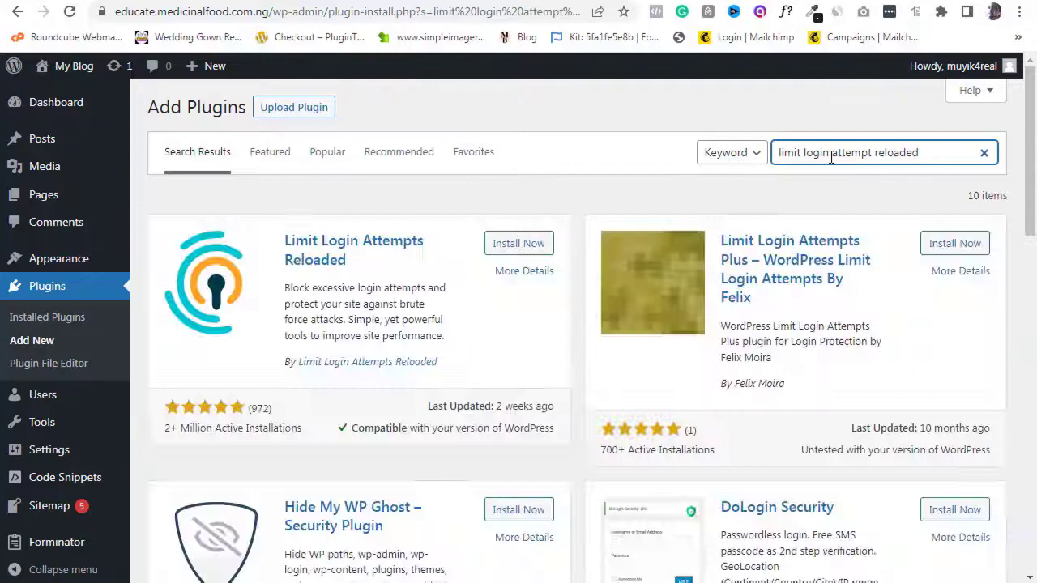
{"action": "left_click", "coordinate": [528, 247]}
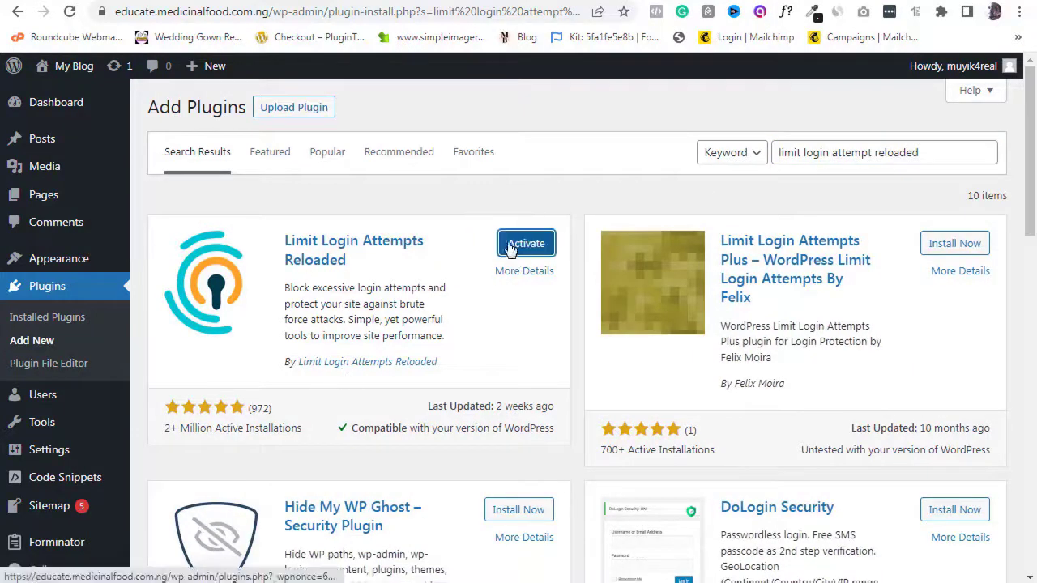
{"action": "left_click", "coordinate": [519, 248]}
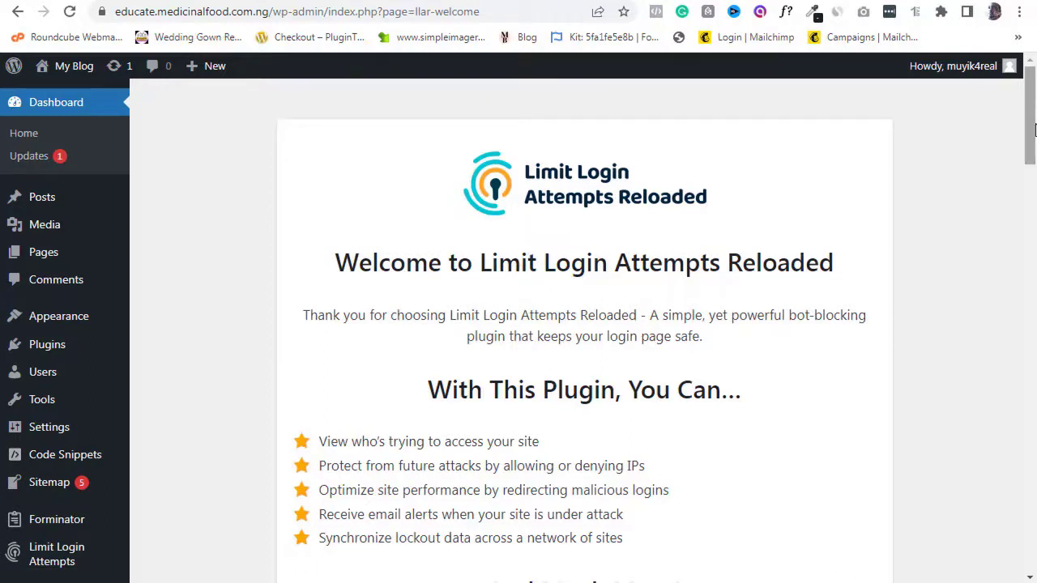
{"action": "left_click_drag", "start_coordinate": [1031, 129], "coordinate": [1033, 539]}
{"action": "left_click_drag", "start_coordinate": [1034, 575], "coordinate": [1022, 83]}
{"action": "left_click_drag", "start_coordinate": [1033, 96], "coordinate": [1034, 121]}
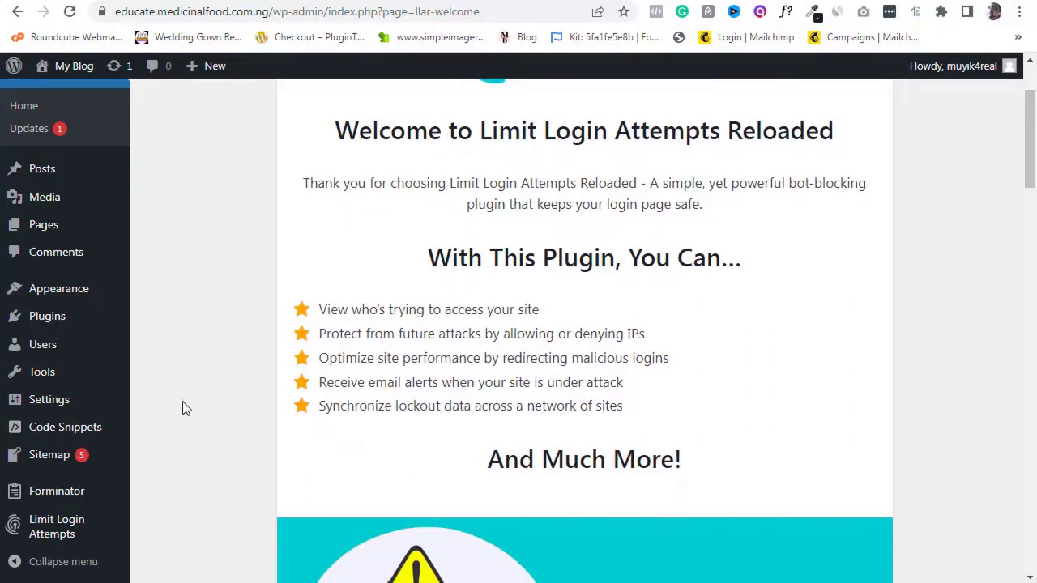
{"action": "mouse_move", "coordinate": [74, 405]}
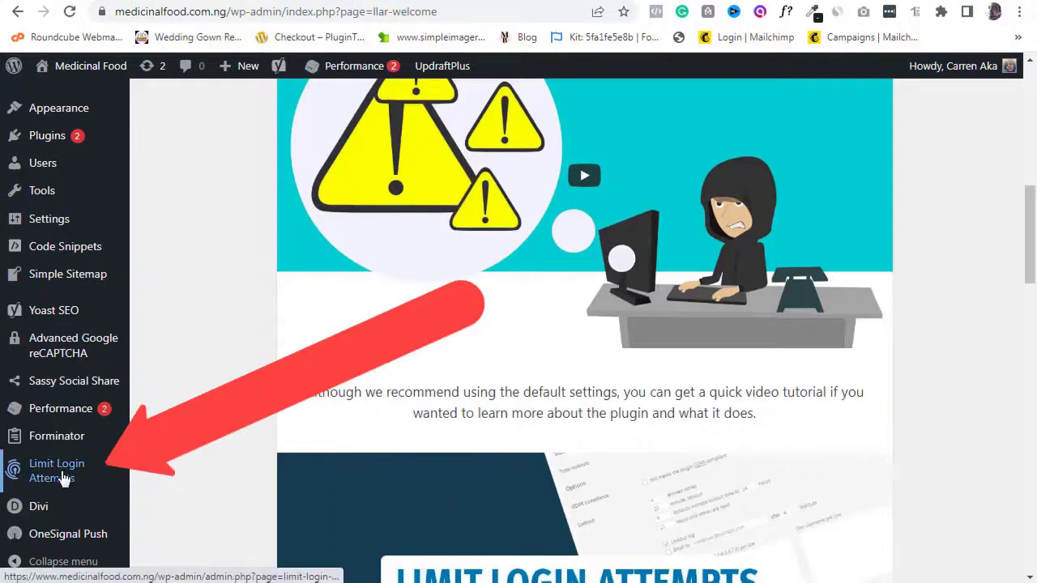
Step: In Limit Login Attempts settings, enable GDPR compliance and change the lockout notification email
{"action": "left_click", "coordinate": [63, 478]}
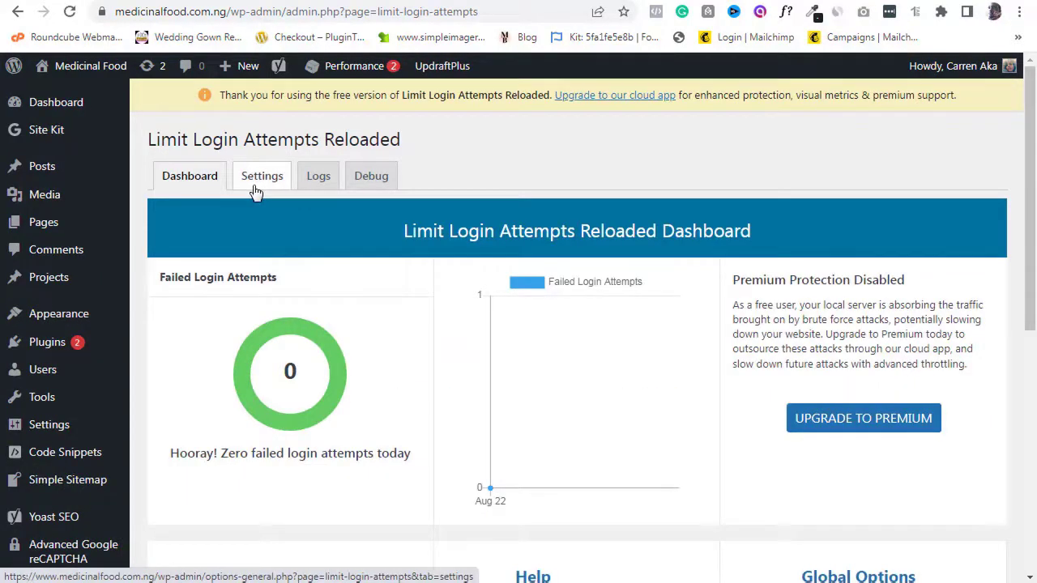
{"action": "left_click", "coordinate": [256, 192]}
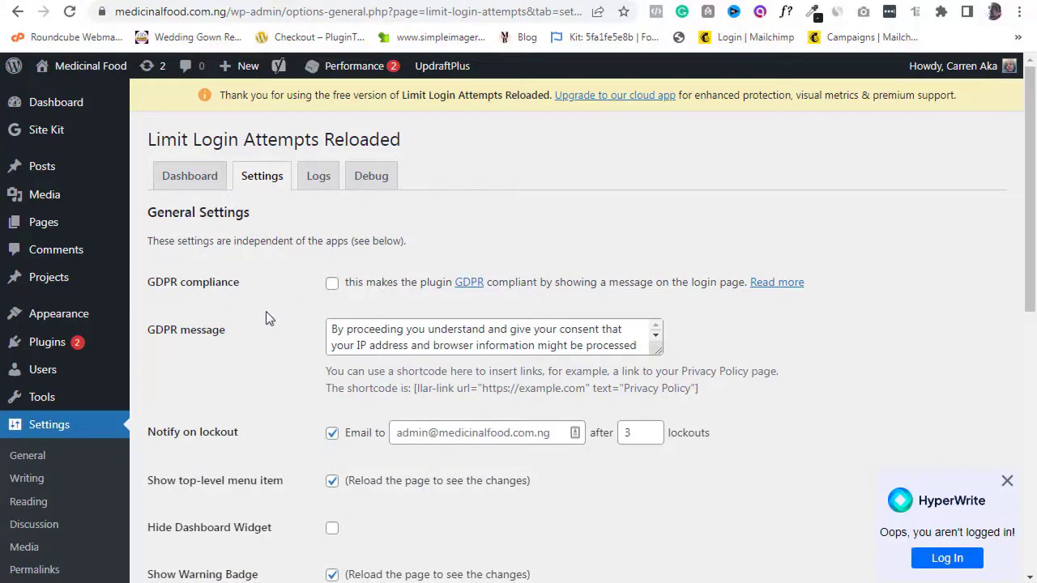
{"action": "scroll", "coordinate": [266, 308], "scroll_direction": "down", "scroll_amount": 1}
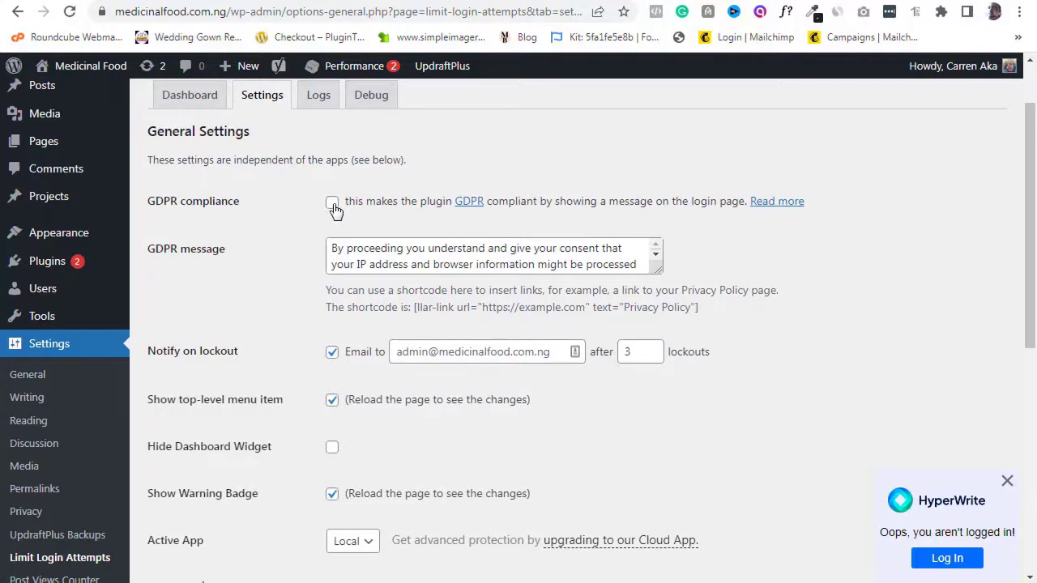
{"action": "left_click", "coordinate": [332, 203]}
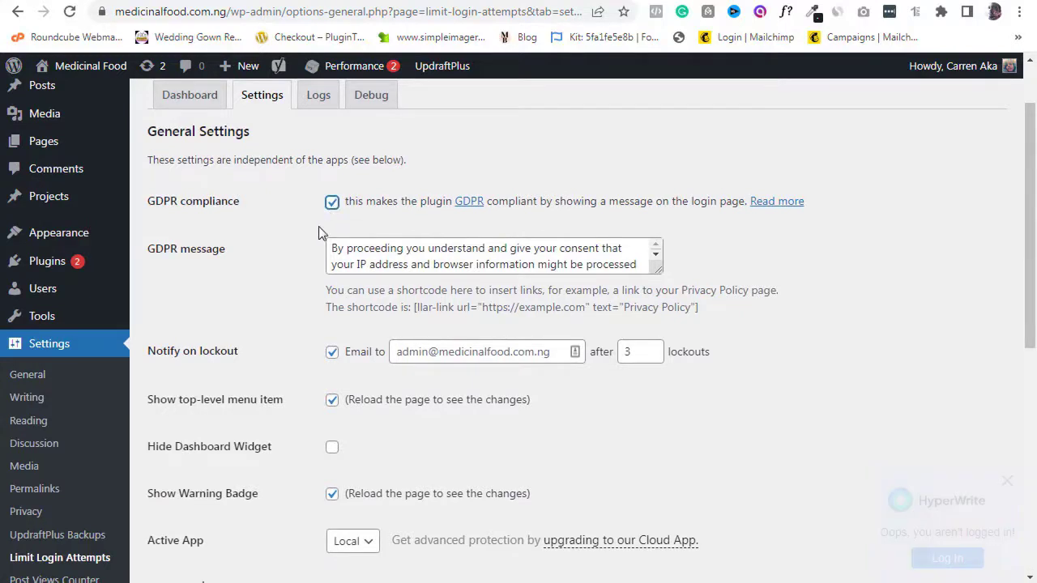
{"action": "scroll", "coordinate": [305, 254], "scroll_direction": "down", "scroll_amount": 1}
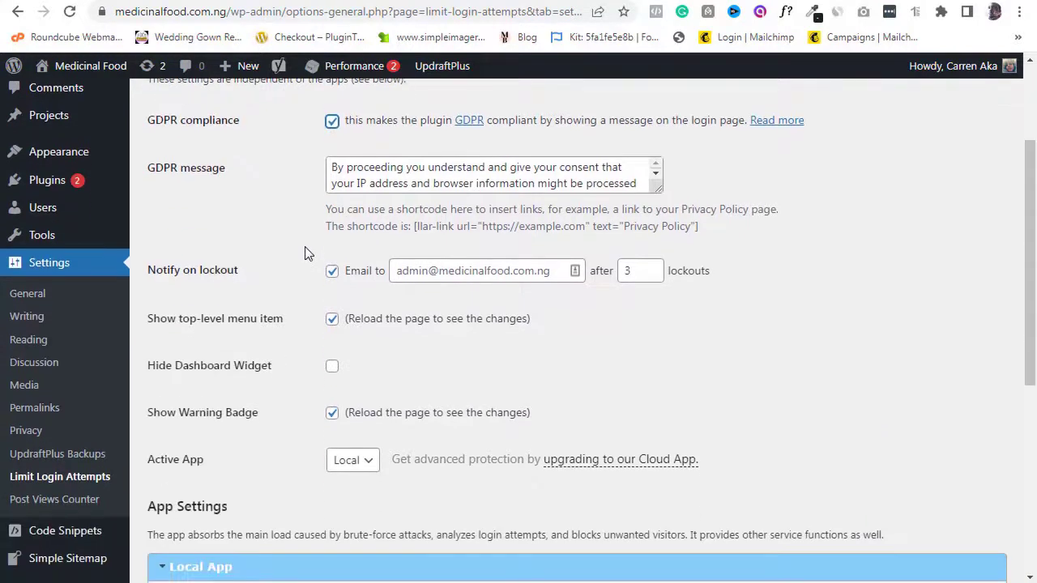
{"action": "scroll", "coordinate": [306, 251], "scroll_direction": "down", "scroll_amount": 1}
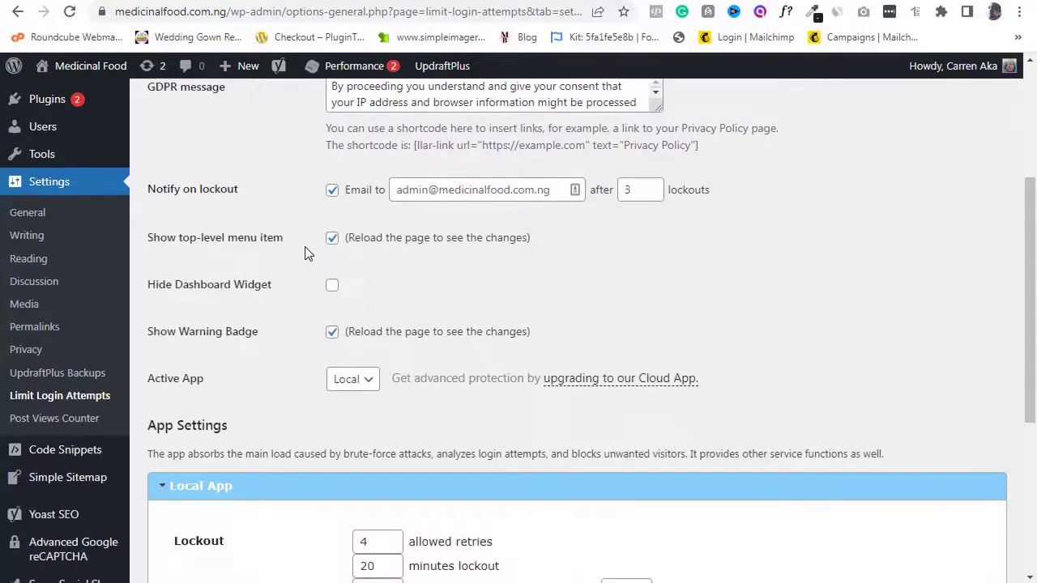
{"action": "left_click", "coordinate": [427, 188]}
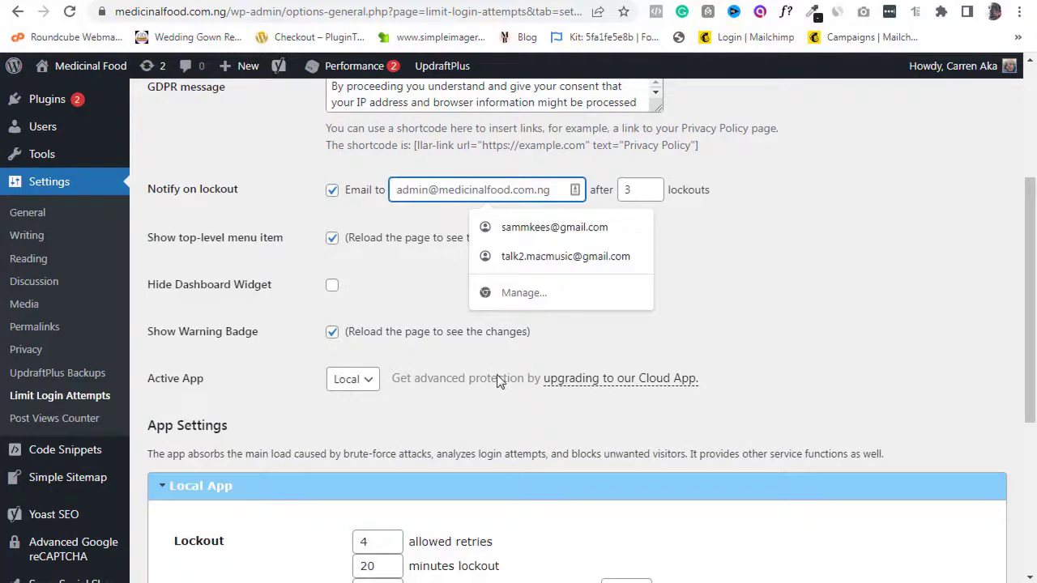
{"action": "left_click", "coordinate": [532, 233]}
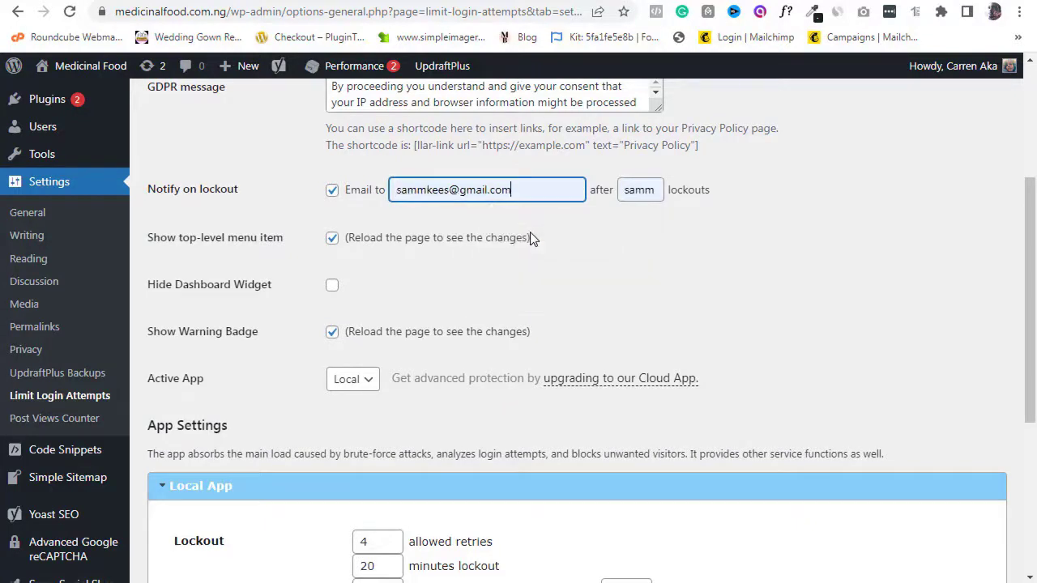
{"action": "left_click", "coordinate": [660, 191]}
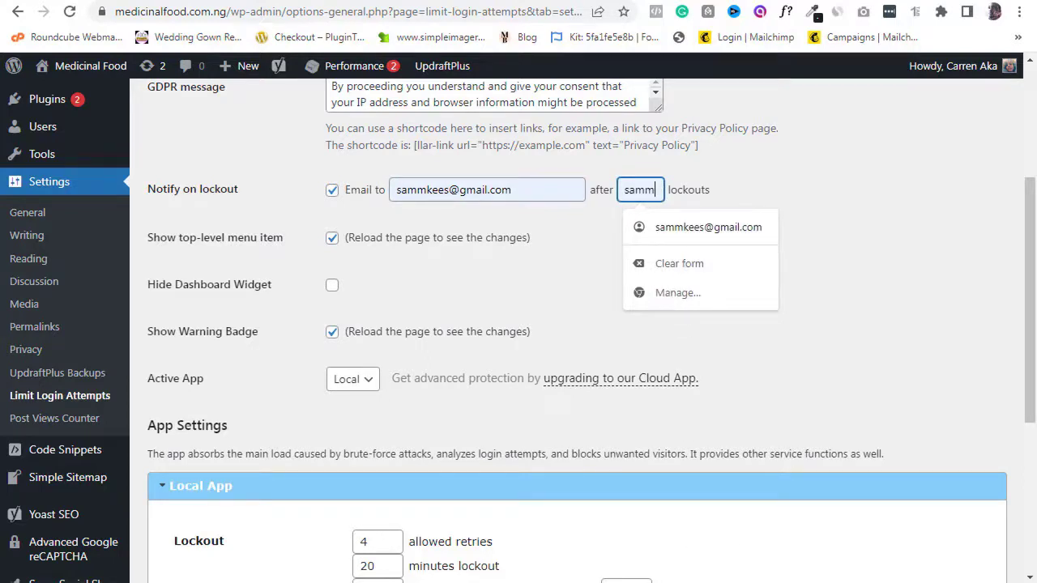
{"action": "scroll", "coordinate": [319, 307], "scroll_direction": "down", "scroll_amount": 1}
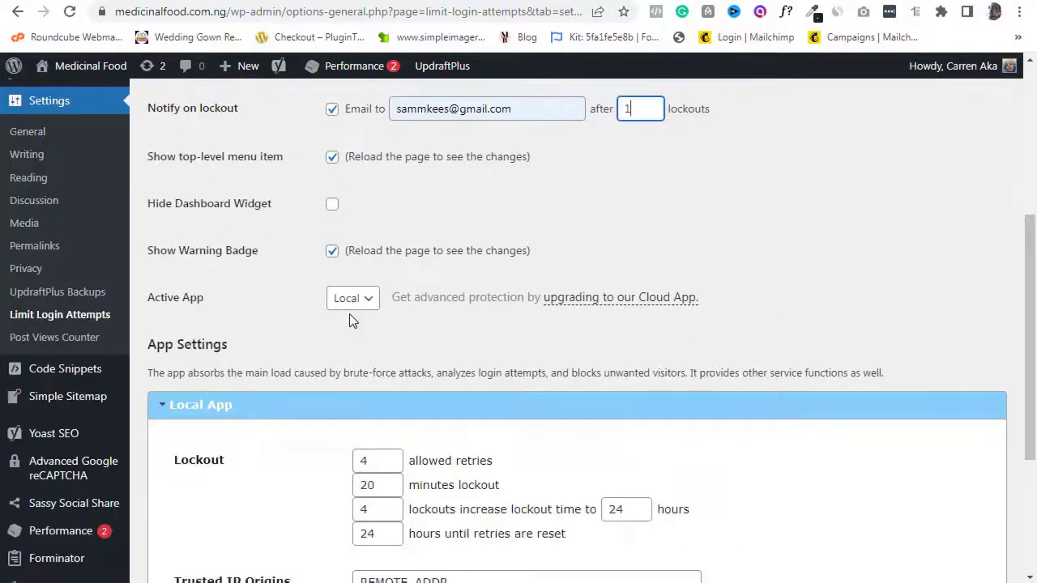
{"action": "scroll", "coordinate": [350, 317], "scroll_direction": "down", "scroll_amount": 1}
{"action": "scroll", "coordinate": [350, 317], "scroll_direction": "down", "scroll_amount": 2}
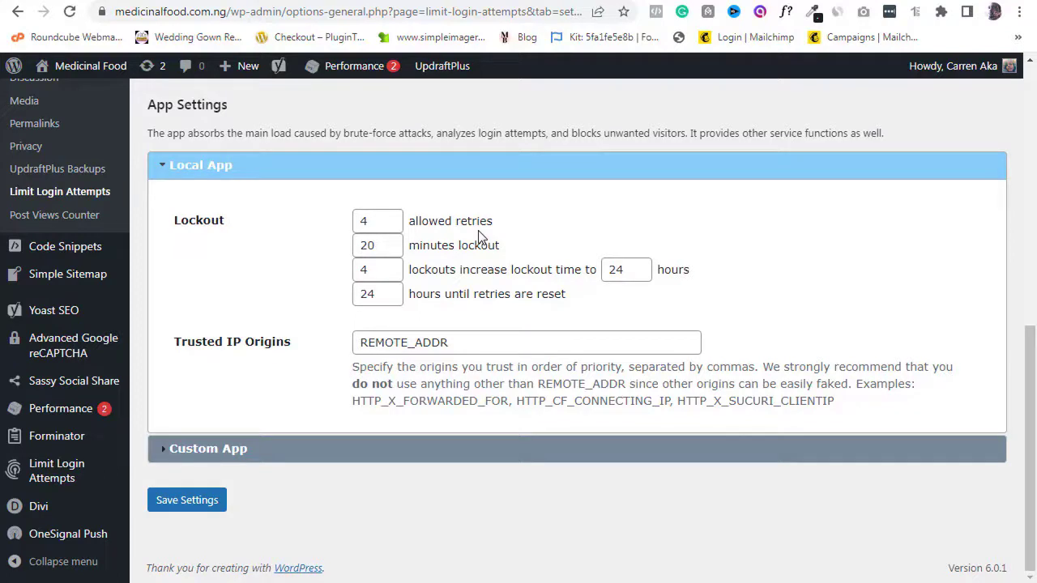
Step: Set 3 allowed retries, 60-minute lockouts, 2 lockouts before extending, and save
{"action": "left_click", "coordinate": [384, 225]}
{"action": "key", "text": "BackSpace"}
{"action": "type", "text": "3"}
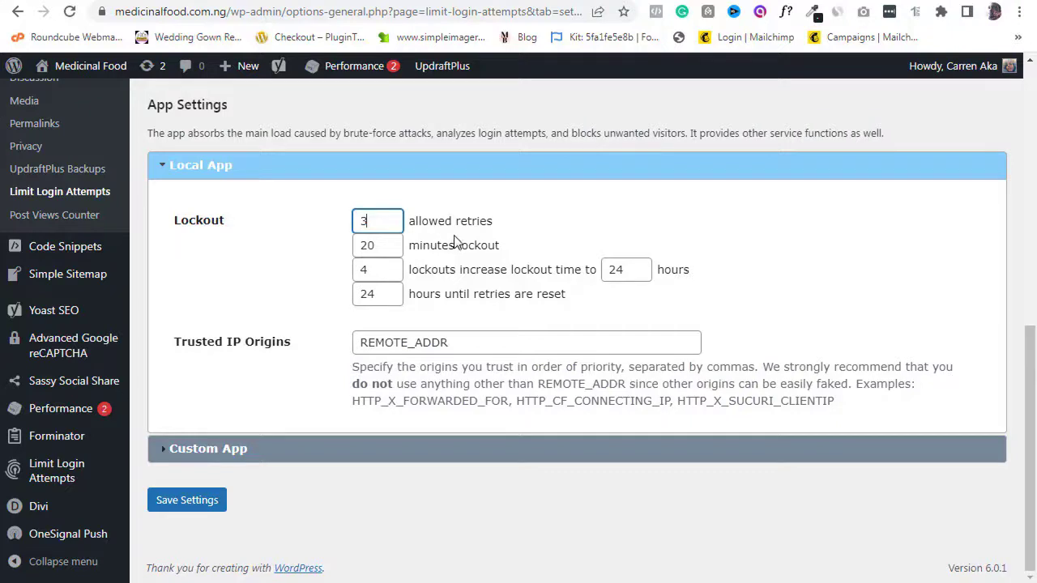
{"action": "left_click", "coordinate": [391, 255]}
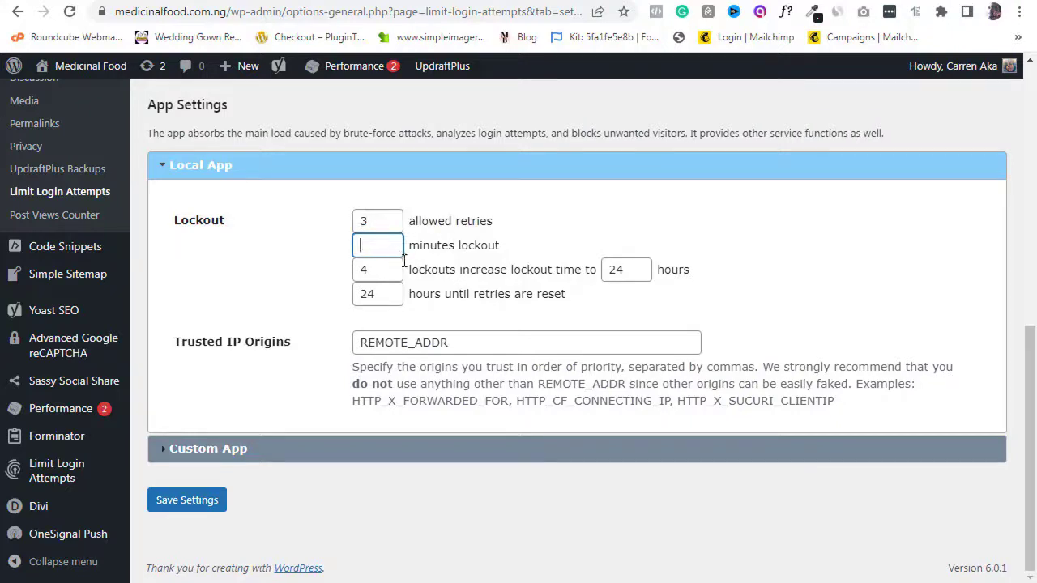
{"action": "type", "text": "60"}
{"action": "left_click", "coordinate": [384, 267]}
{"action": "key", "text": "BackSpace"}
{"action": "type", "text": "2"}
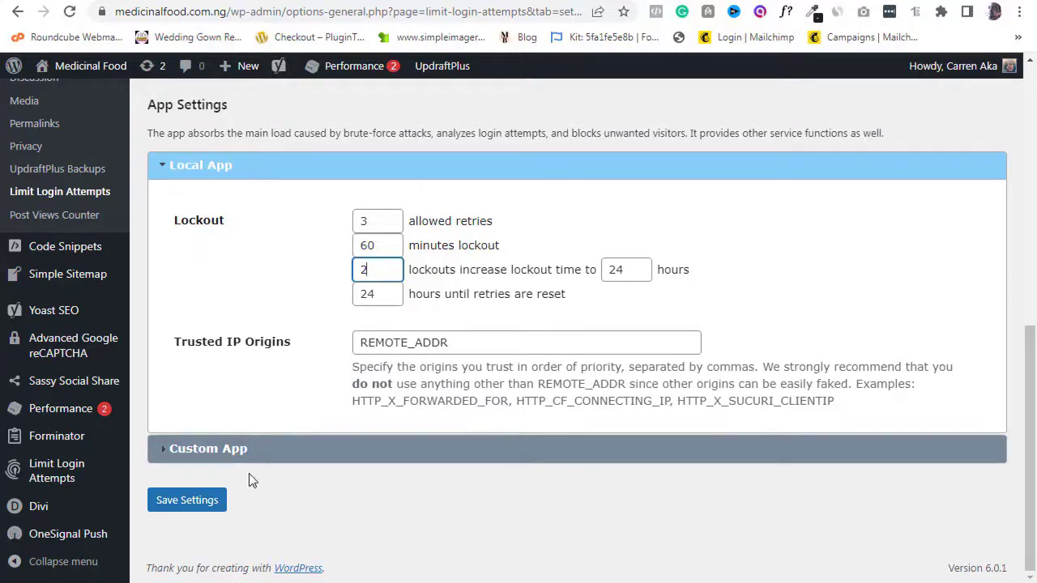
{"action": "left_click", "coordinate": [188, 501]}
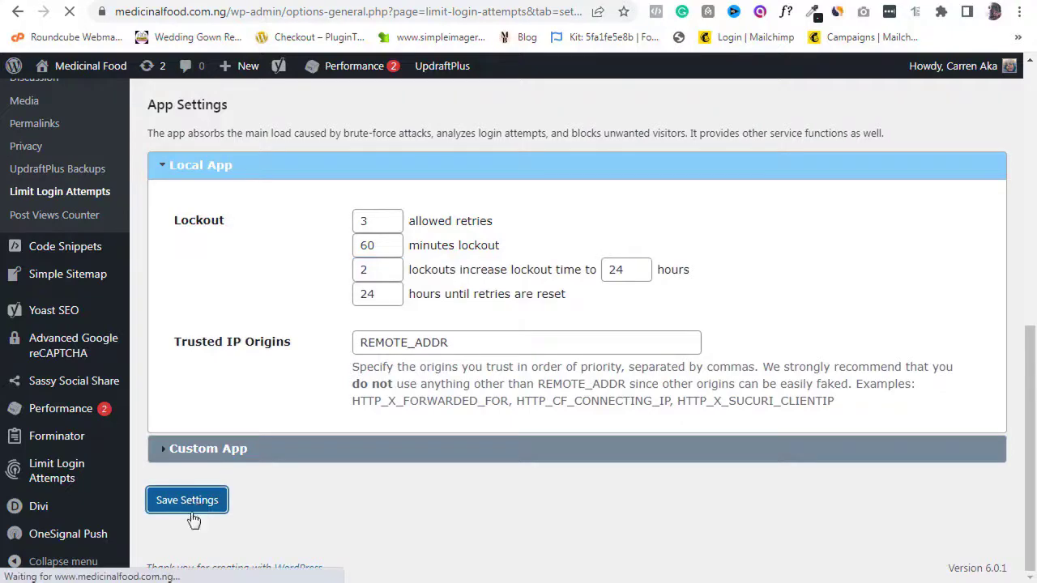
Step: Check the Dashboard's Limit Login Attempts widget showing zero failed attempts today
{"action": "left_click", "coordinate": [73, 109]}
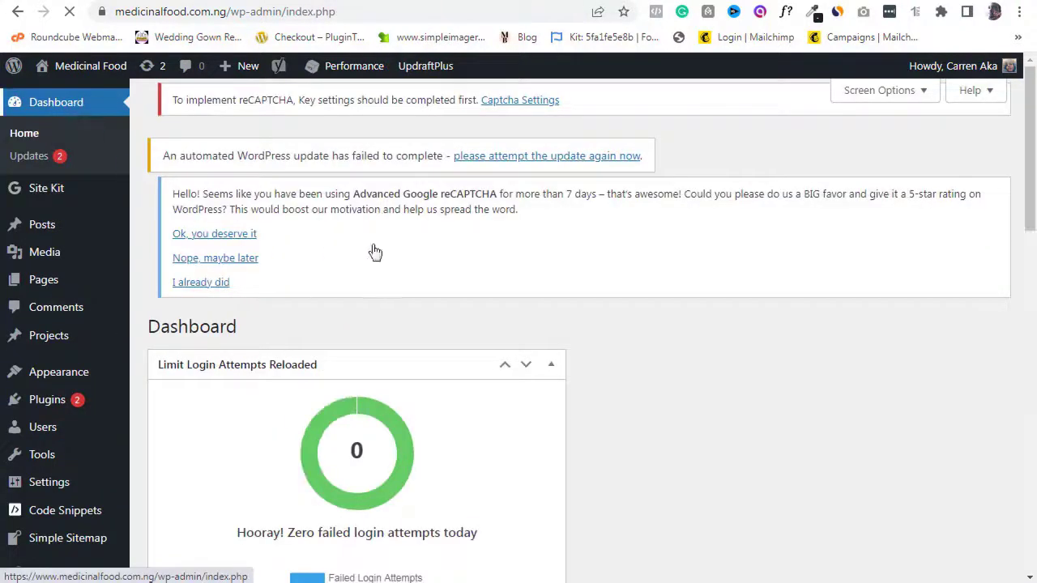
{"action": "scroll", "coordinate": [470, 231], "scroll_direction": "down", "scroll_amount": 3}
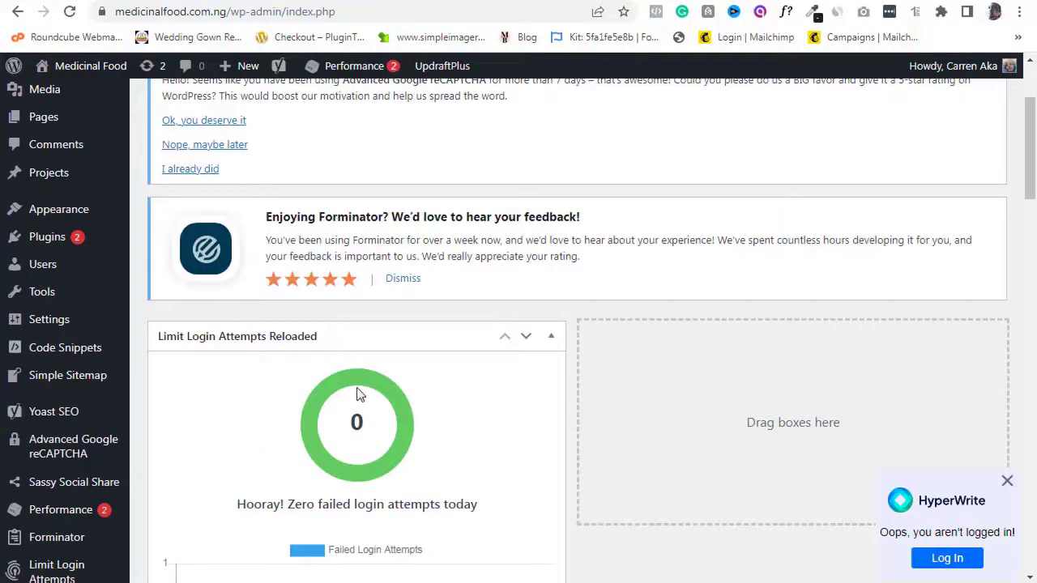
{"action": "scroll", "coordinate": [359, 393], "scroll_direction": "down", "scroll_amount": 3}
{"action": "scroll", "coordinate": [358, 393], "scroll_direction": "up", "scroll_amount": 1}
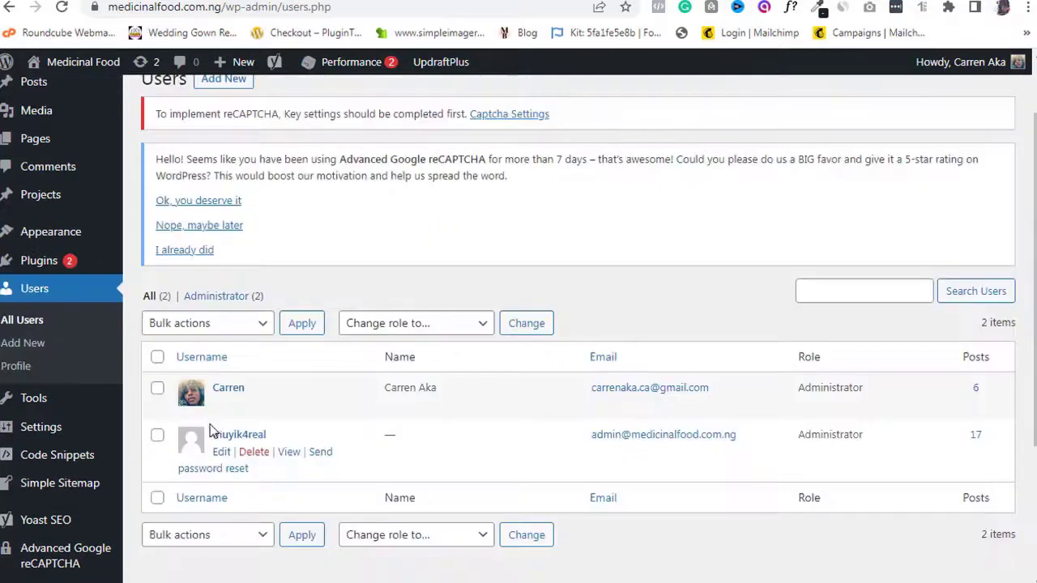
Step: Look over the Change role to options in the All Users list of two Administrators
{"action": "scroll", "coordinate": [247, 394], "scroll_direction": "down", "scroll_amount": 2}
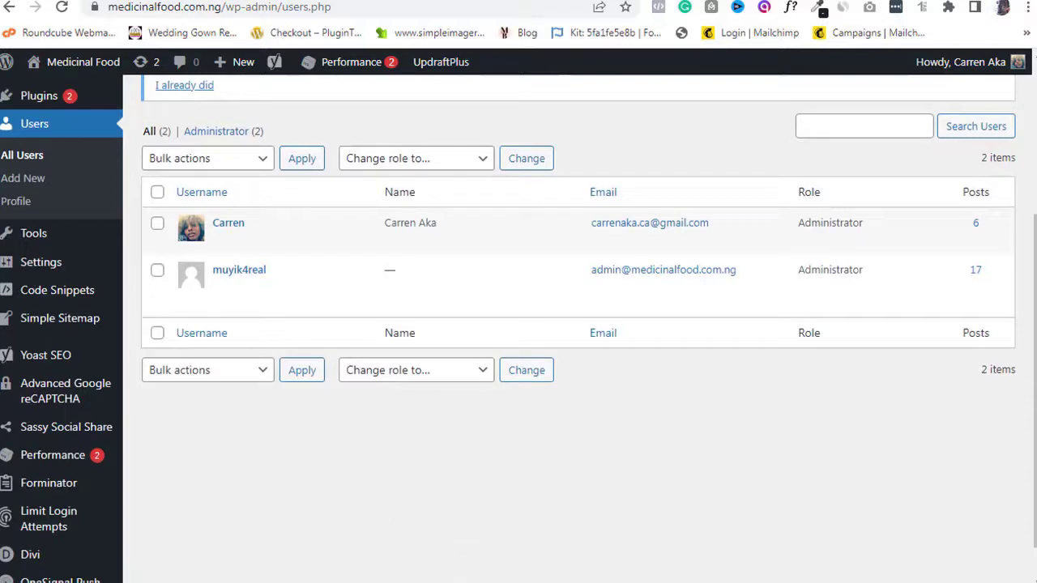
{"action": "left_click", "coordinate": [483, 371]}
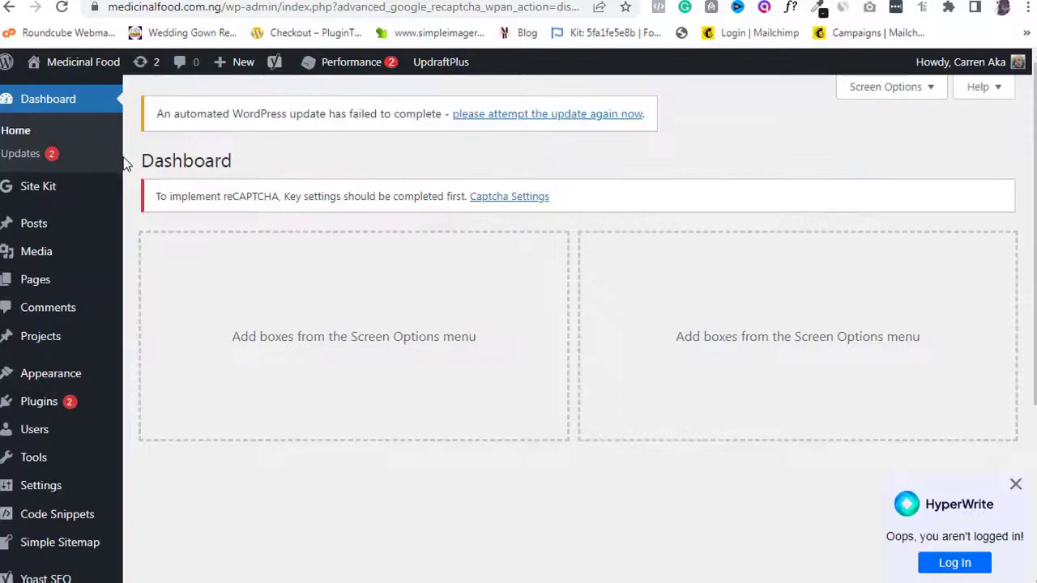
{"action": "scroll", "coordinate": [122, 181], "scroll_direction": "down", "scroll_amount": 3}
{"action": "scroll", "coordinate": [122, 180], "scroll_direction": "down", "scroll_amount": 1}
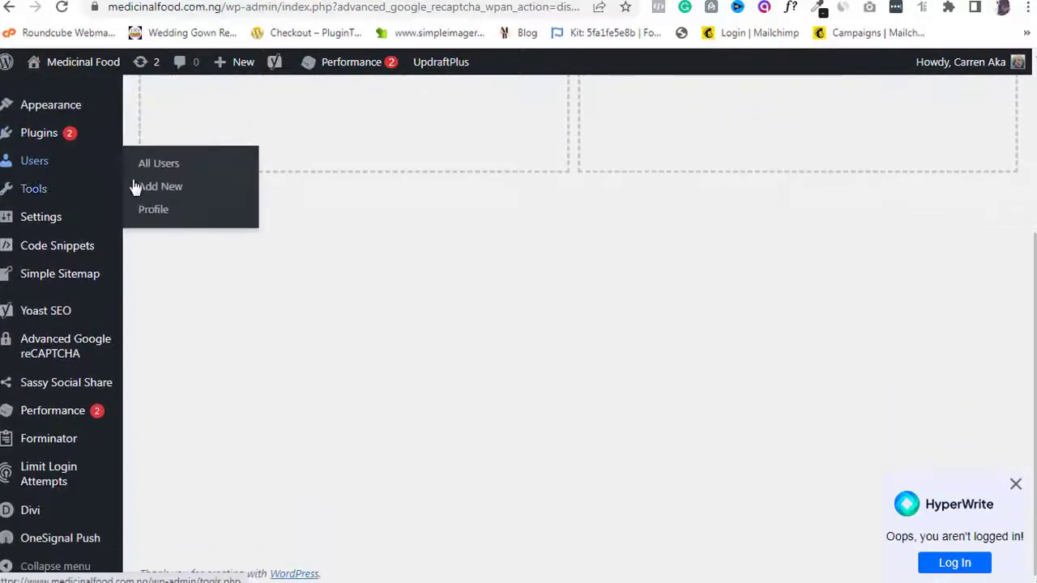
Step: Open the Add New User form with its generated strong password and set Role to Contributor
{"action": "mouse_move", "coordinate": [34, 174]}
{"action": "left_click", "coordinate": [160, 198]}
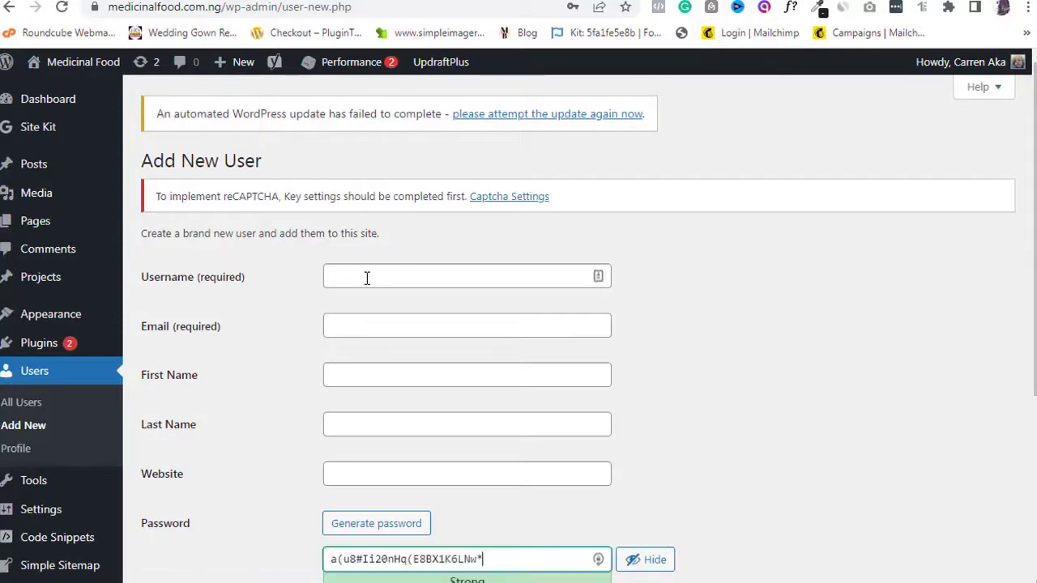
{"action": "left_click", "coordinate": [367, 277]}
{"action": "scroll", "coordinate": [352, 292], "scroll_direction": "down", "scroll_amount": 2}
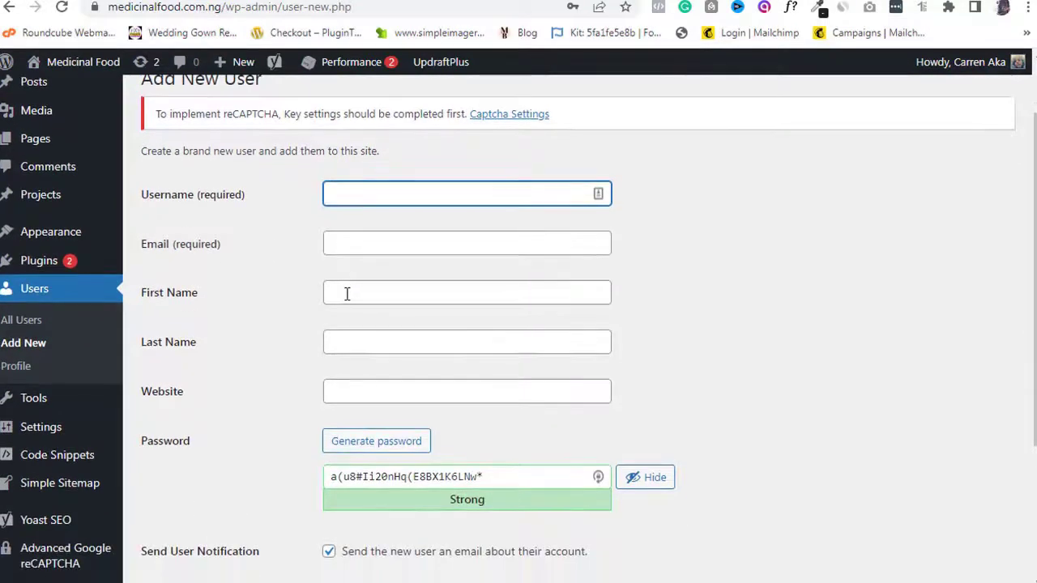
{"action": "scroll", "coordinate": [344, 294], "scroll_direction": "down", "scroll_amount": 4}
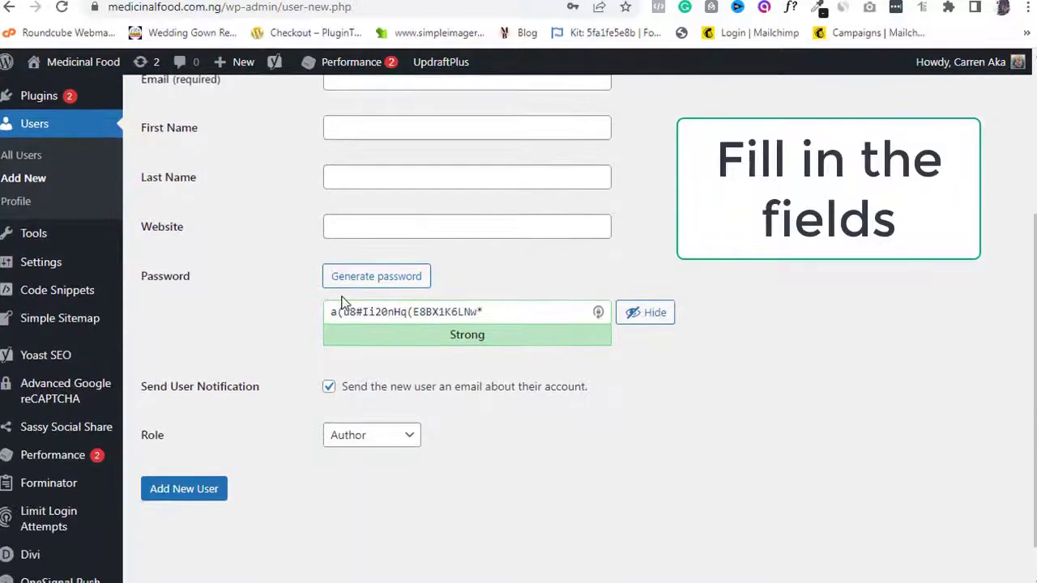
{"action": "scroll", "coordinate": [341, 302], "scroll_direction": "down", "scroll_amount": 1}
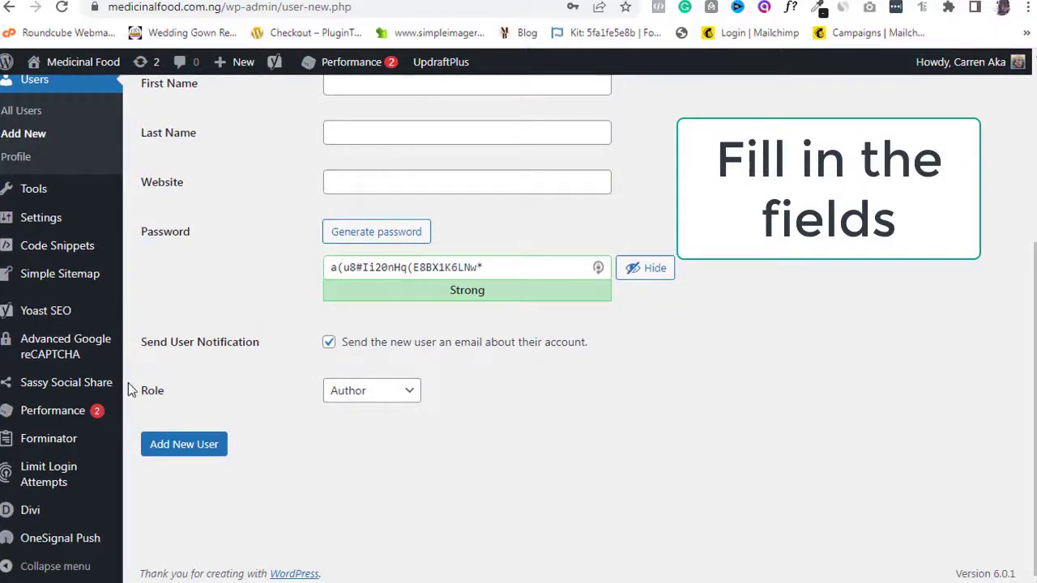
{"action": "left_click", "coordinate": [407, 396]}
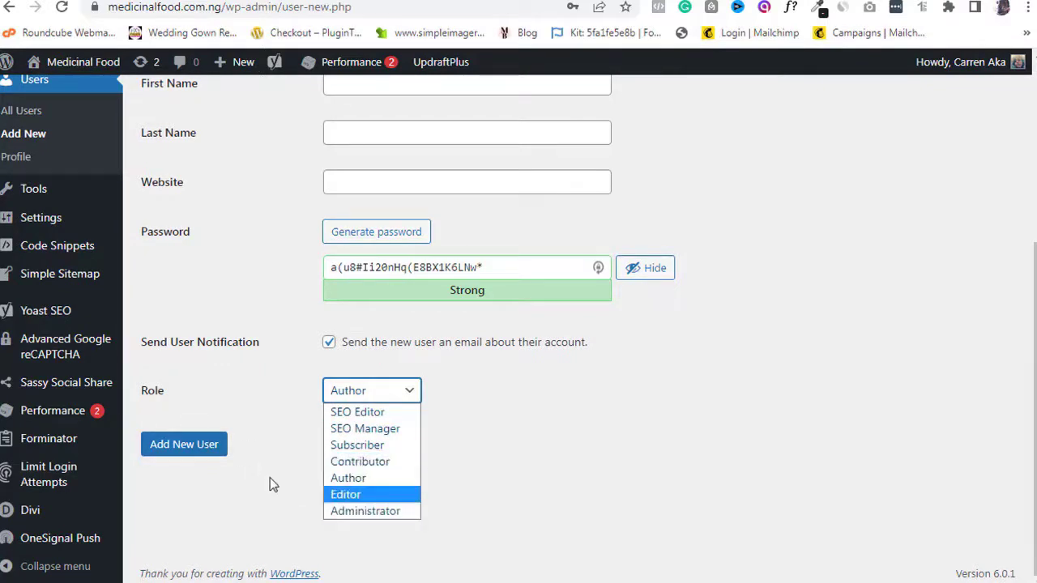
{"action": "left_click", "coordinate": [347, 461]}
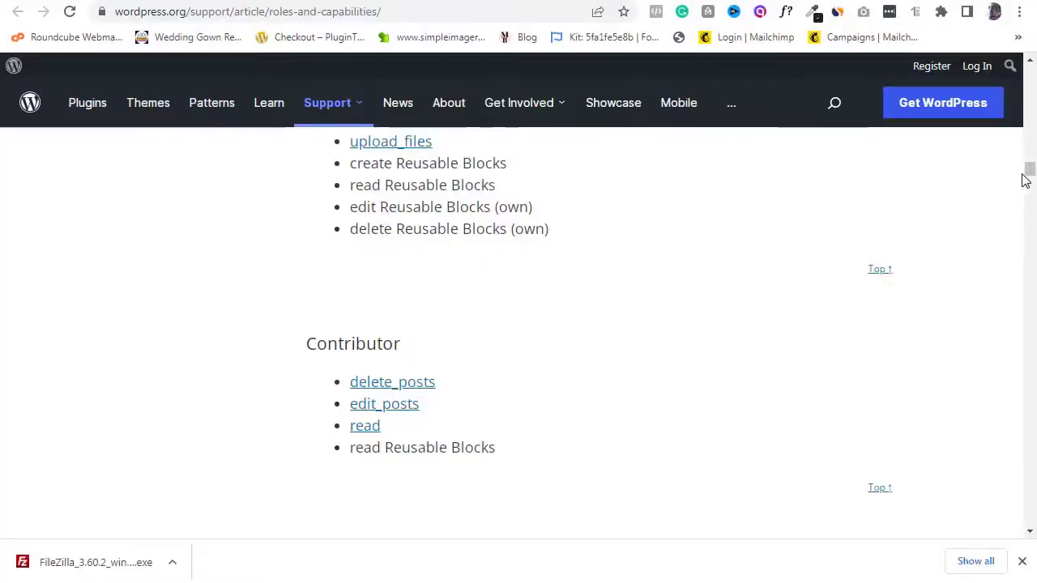
{"action": "mouse_move", "coordinate": [1029, 170]}
{"action": "left_mouse_down"}
{"action": "mouse_move", "coordinate": [1027, 95]}
{"action": "mouse_move", "coordinate": [1027, 157]}
{"action": "left_mouse_up"}
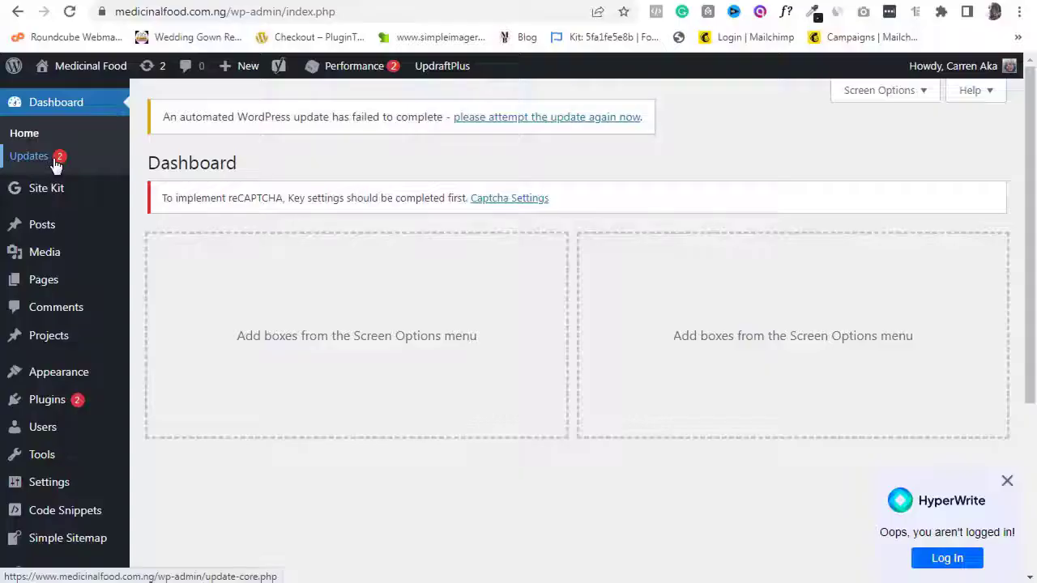
{"action": "mouse_move", "coordinate": [63, 412]}
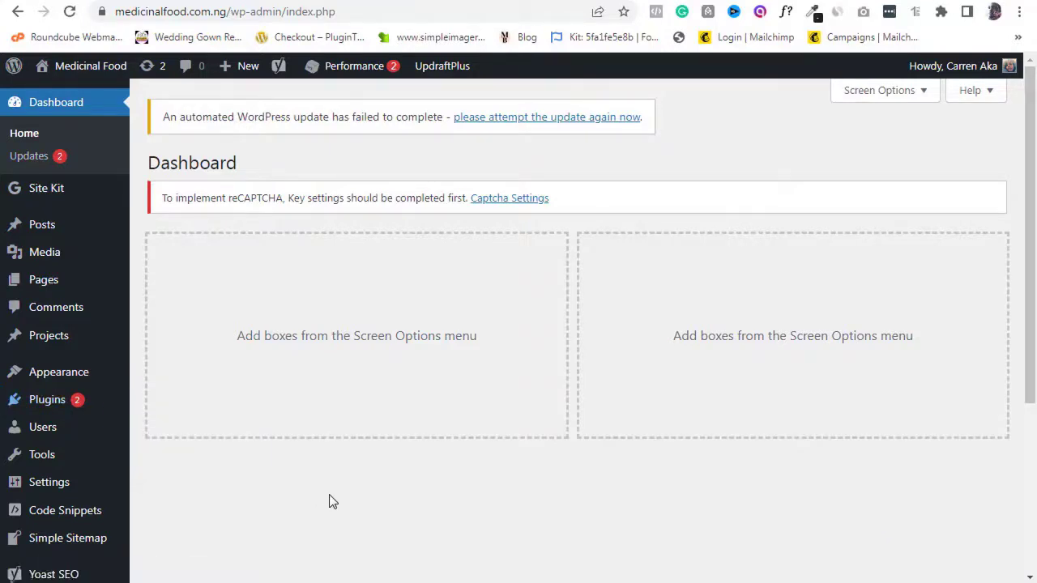
{"action": "scroll", "coordinate": [1023, 441], "scroll_direction": "down", "scroll_amount": 3}
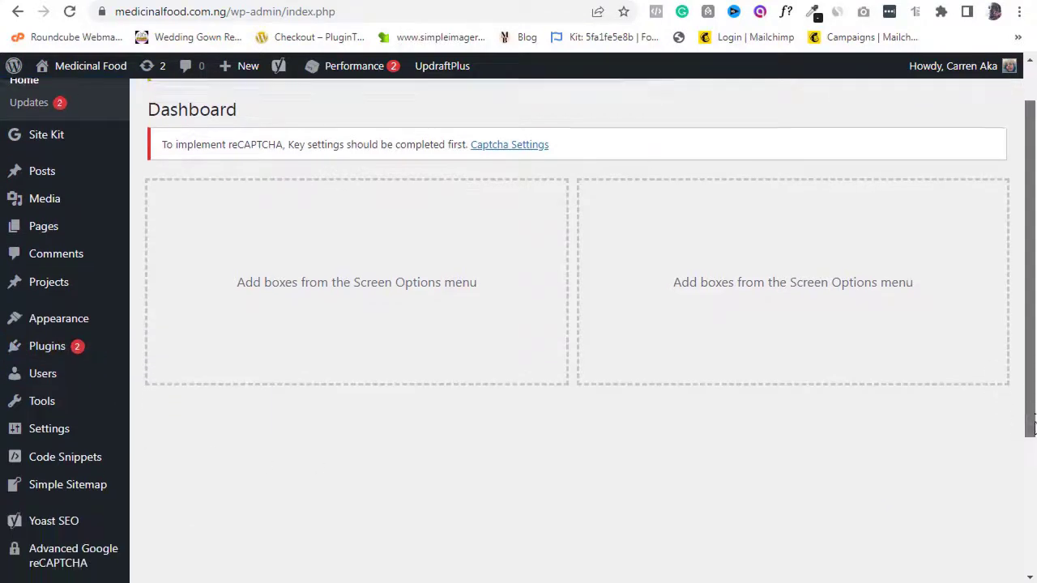
{"action": "mouse_move", "coordinate": [109, 400]}
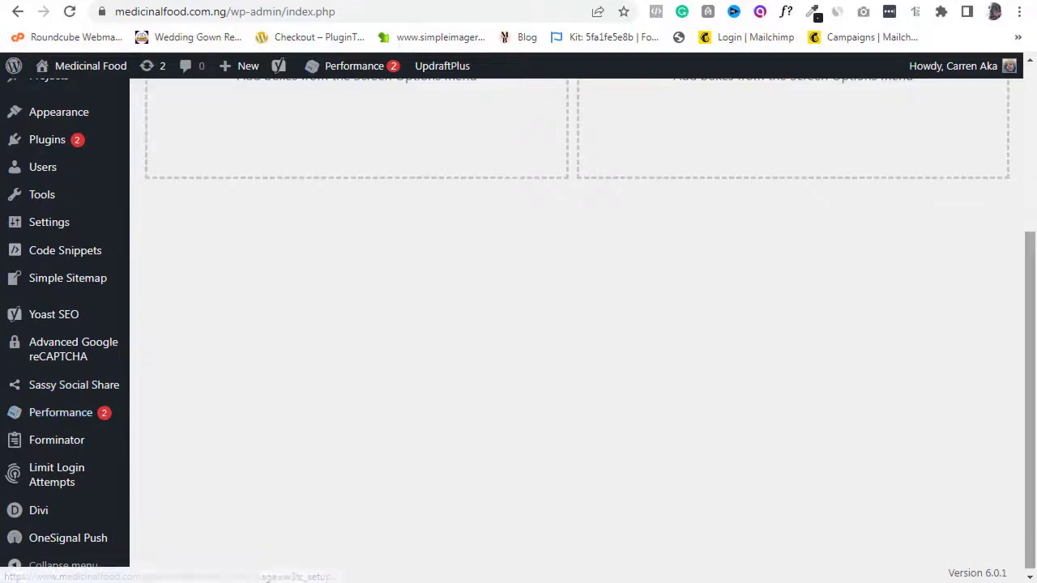
{"action": "scroll", "coordinate": [1025, 335], "scroll_direction": "up", "scroll_amount": 2}
{"action": "left_click_drag", "start_coordinate": [1023, 334], "coordinate": [1025, 232]}
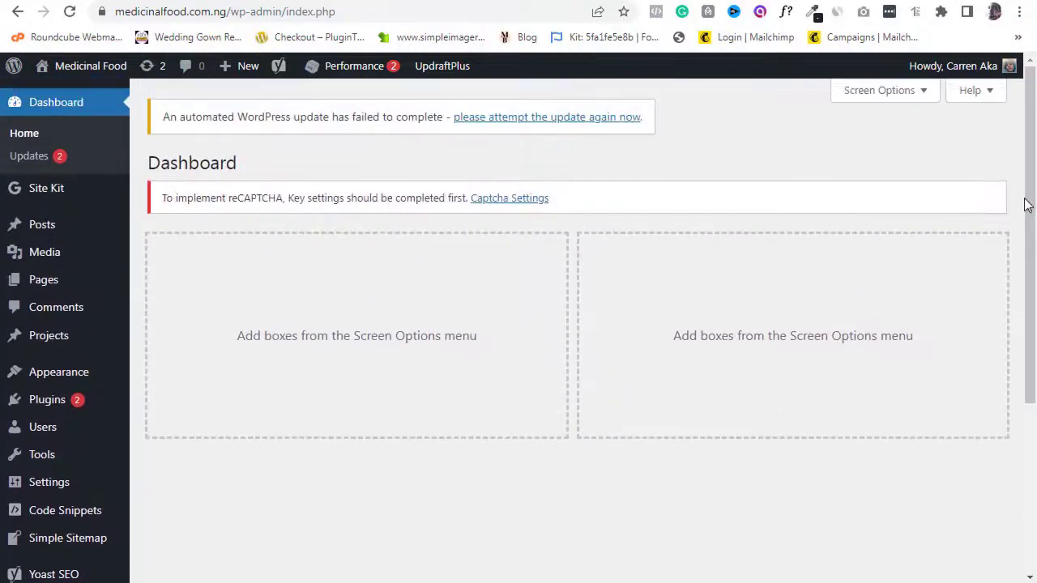
{"action": "mouse_move", "coordinate": [983, 71]}
{"action": "mouse_move", "coordinate": [415, 77]}
{"action": "scroll", "coordinate": [146, 308], "scroll_direction": "down", "scroll_amount": 1}
{"action": "mouse_move", "coordinate": [81, 305]}
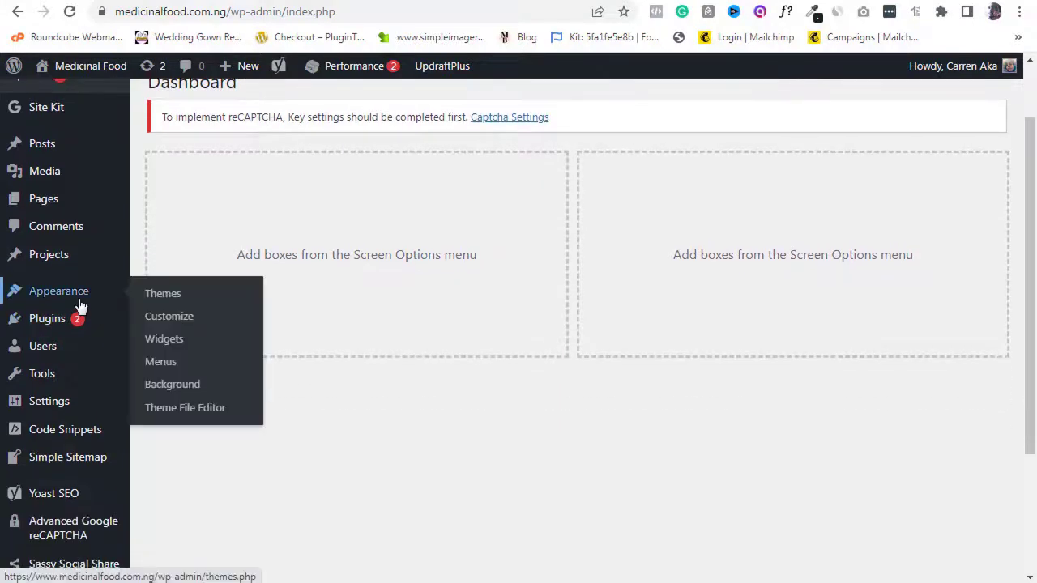
Step: Enable auto-updates for the active Divi 4.18.0 theme on the Themes page
{"action": "left_click", "coordinate": [162, 294]}
{"action": "left_click_drag", "start_coordinate": [1034, 478], "coordinate": [1029, 349]}
{"action": "left_click_drag", "start_coordinate": [1023, 355], "coordinate": [1022, 358]}
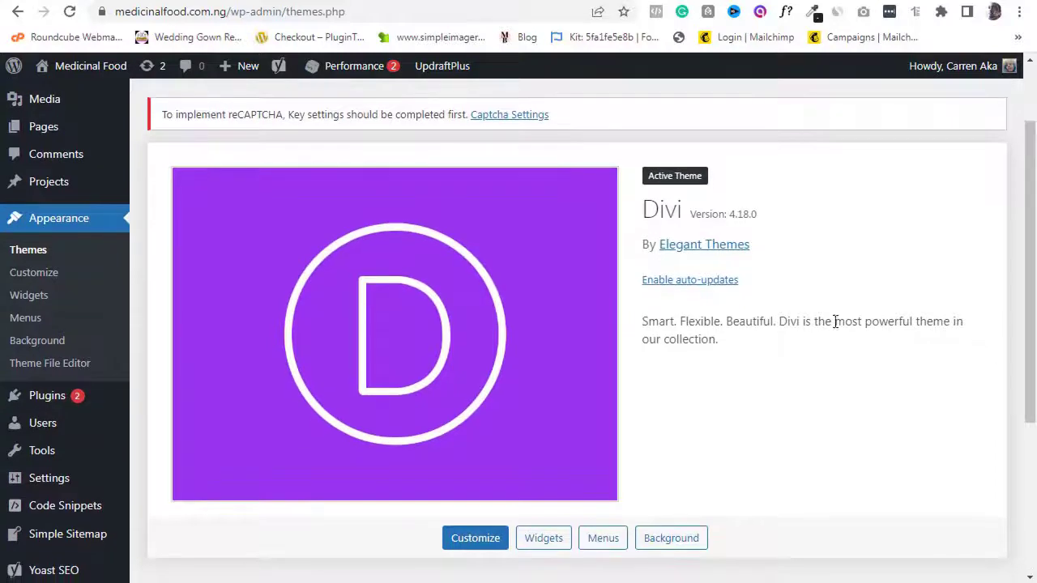
{"action": "left_click", "coordinate": [689, 286]}
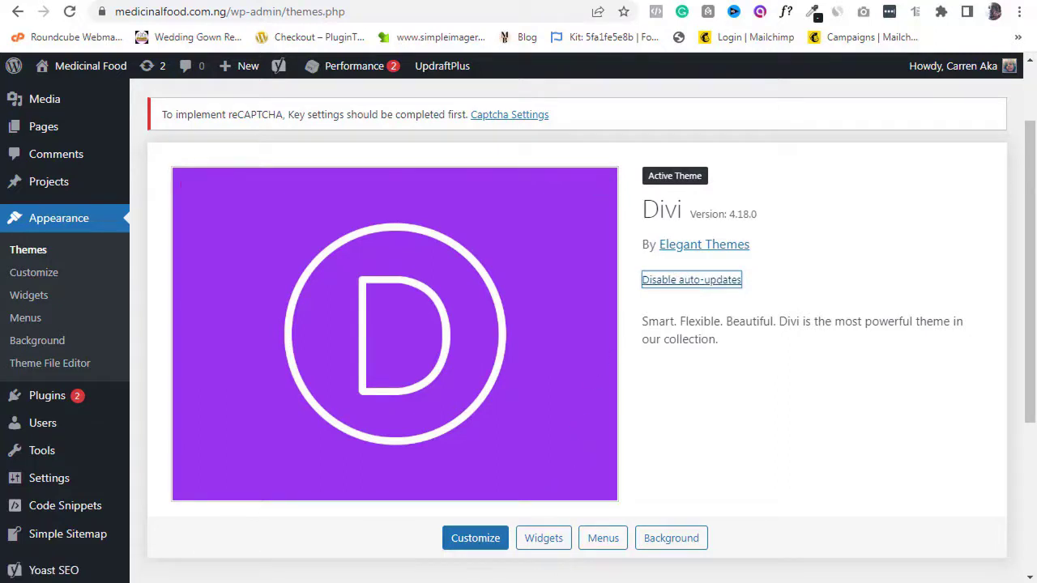
{"action": "left_click", "coordinate": [677, 582]}
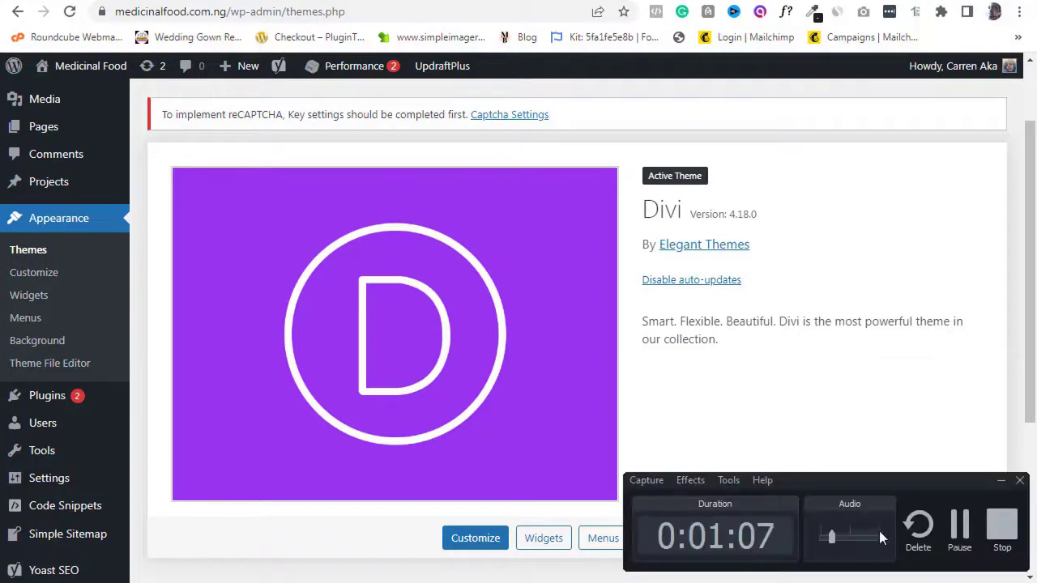
{"action": "left_click", "coordinate": [827, 469]}
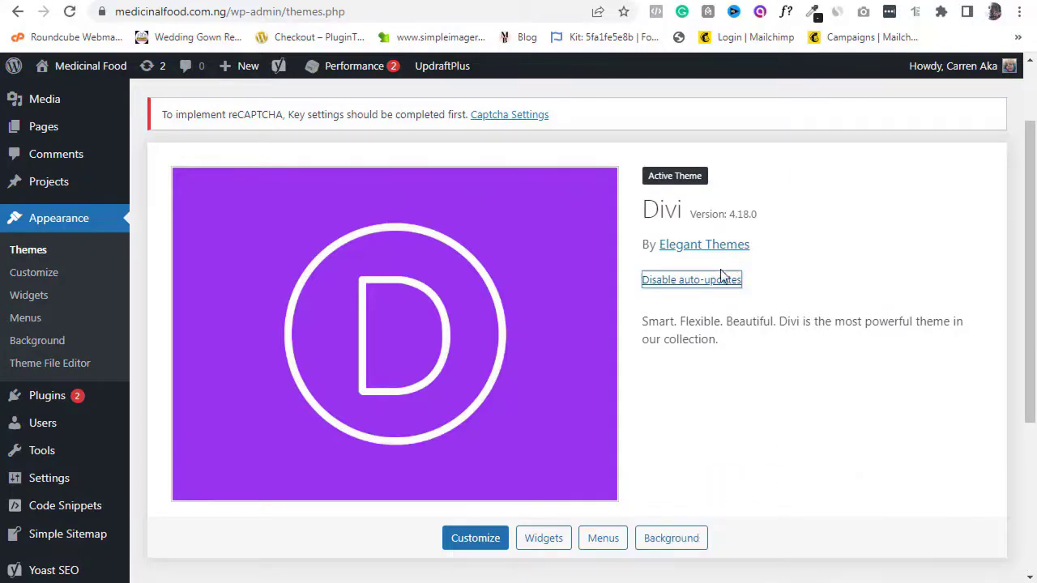
{"action": "scroll", "coordinate": [755, 308], "scroll_direction": "up", "scroll_amount": 2}
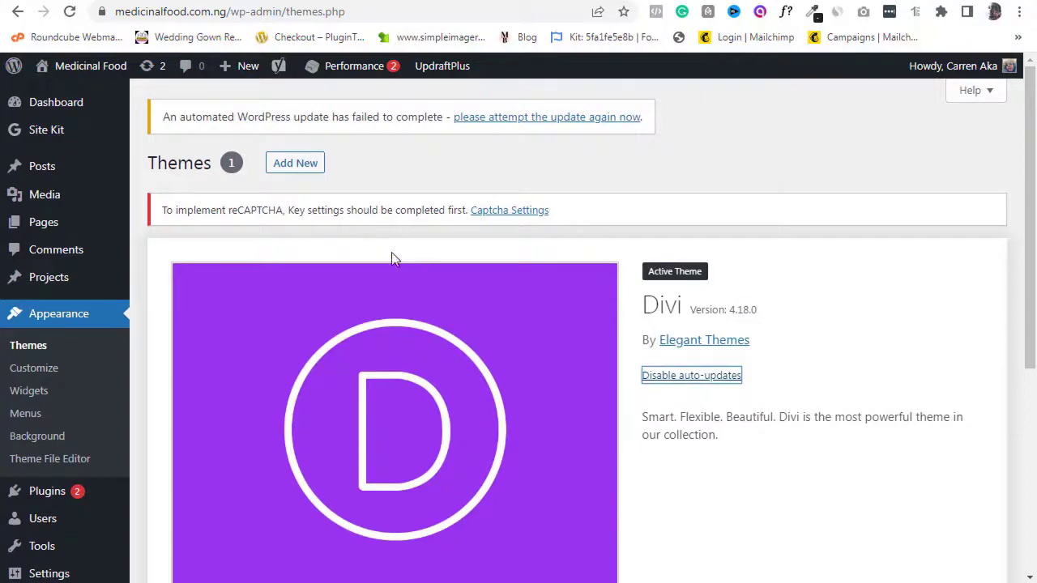
Step: Enable auto-updates for Advanced Google reCAPTCHA, Forminator and Limit Login Attempts Reloaded
{"action": "mouse_move", "coordinate": [60, 493]}
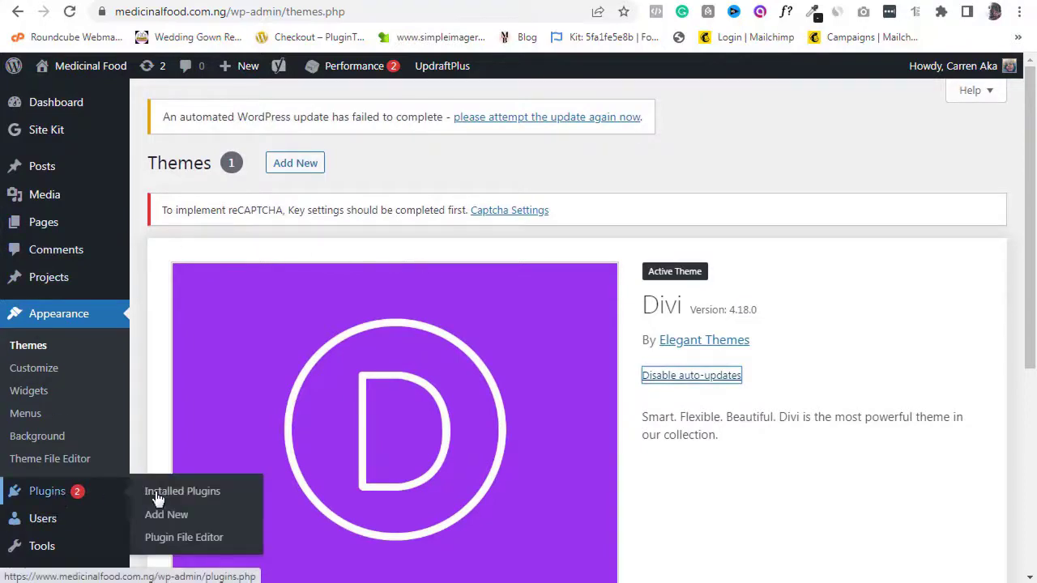
{"action": "left_click", "coordinate": [173, 500]}
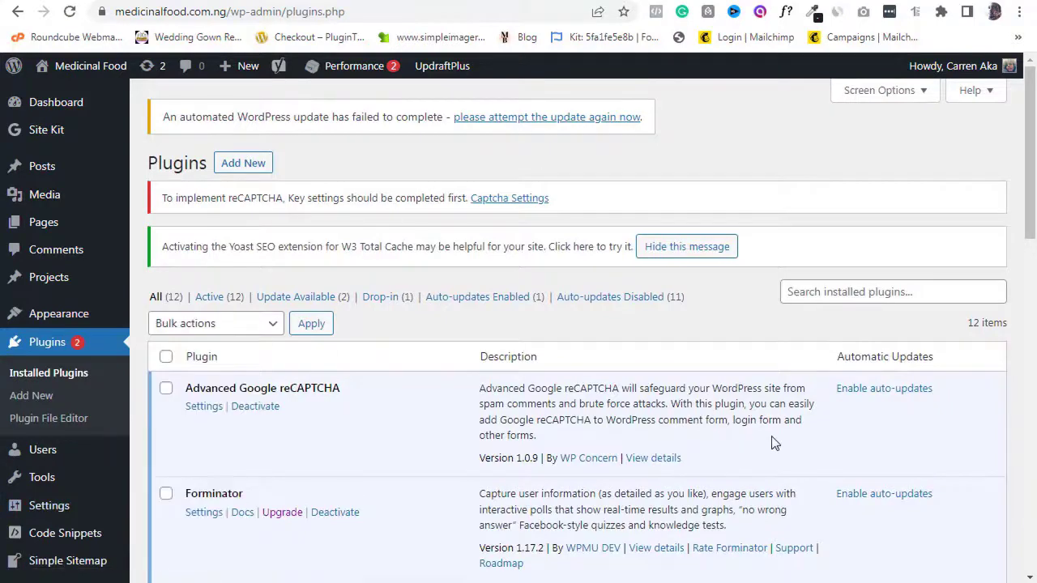
{"action": "scroll", "coordinate": [850, 340], "scroll_direction": "down", "scroll_amount": 2}
{"action": "left_click", "coordinate": [891, 230]}
{"action": "left_click", "coordinate": [881, 331]}
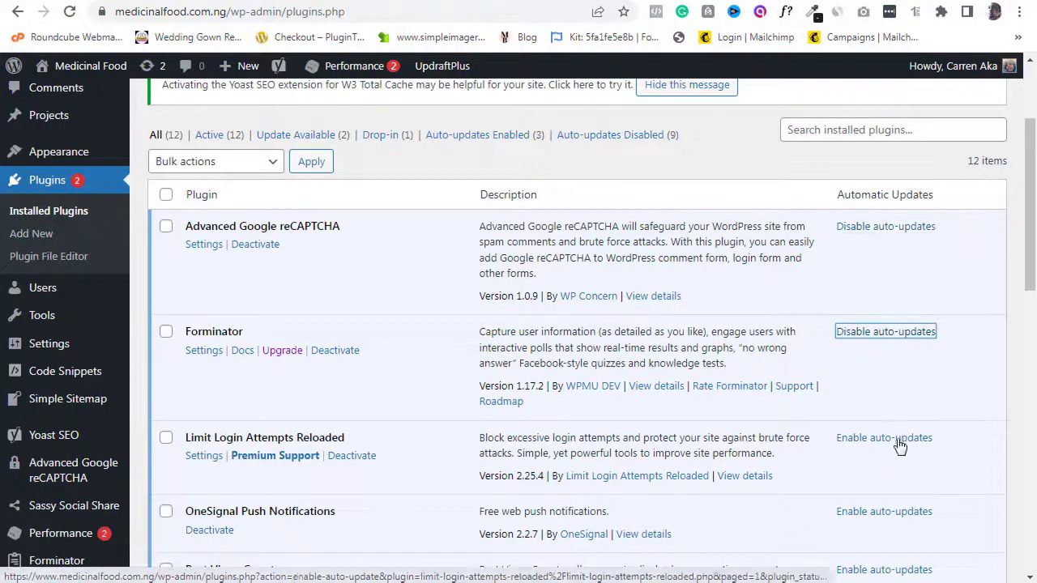
{"action": "left_click", "coordinate": [901, 438]}
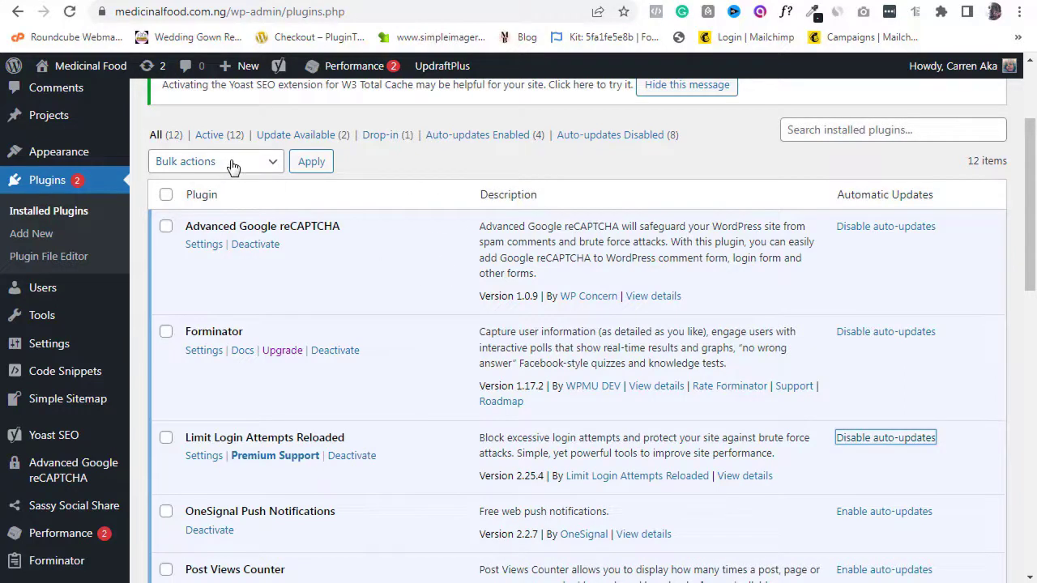
Step: Select all installed plugins and apply the Enable Auto-updates bulk action
{"action": "left_click", "coordinate": [166, 196]}
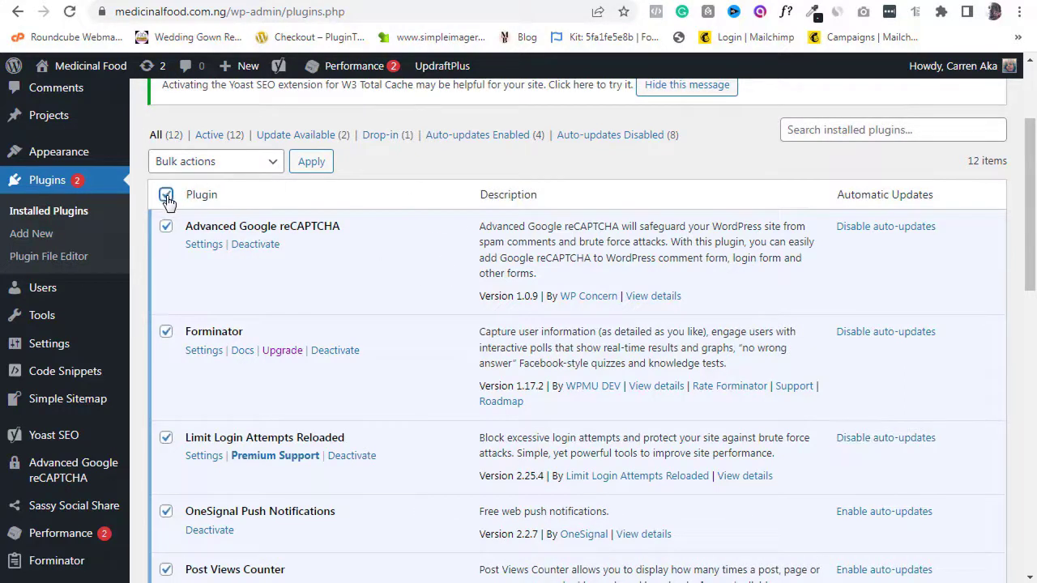
{"action": "left_click", "coordinate": [252, 168]}
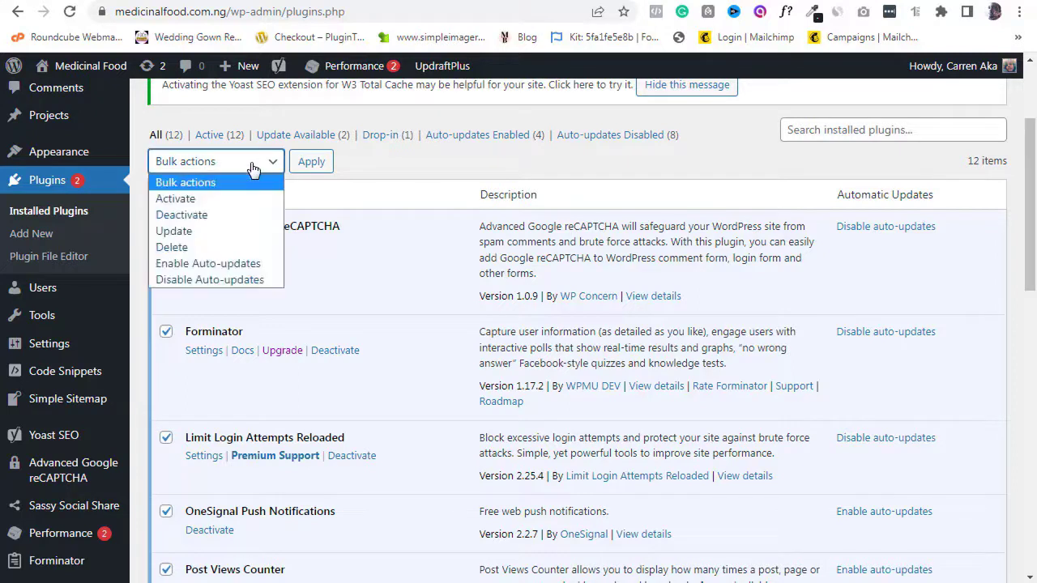
{"action": "left_click", "coordinate": [205, 265]}
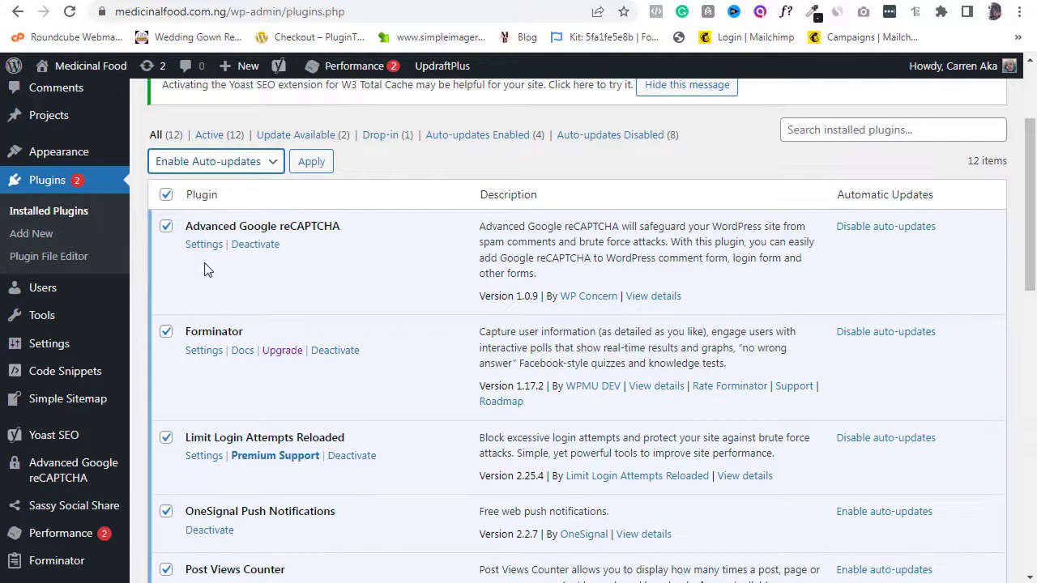
{"action": "left_click", "coordinate": [312, 162]}
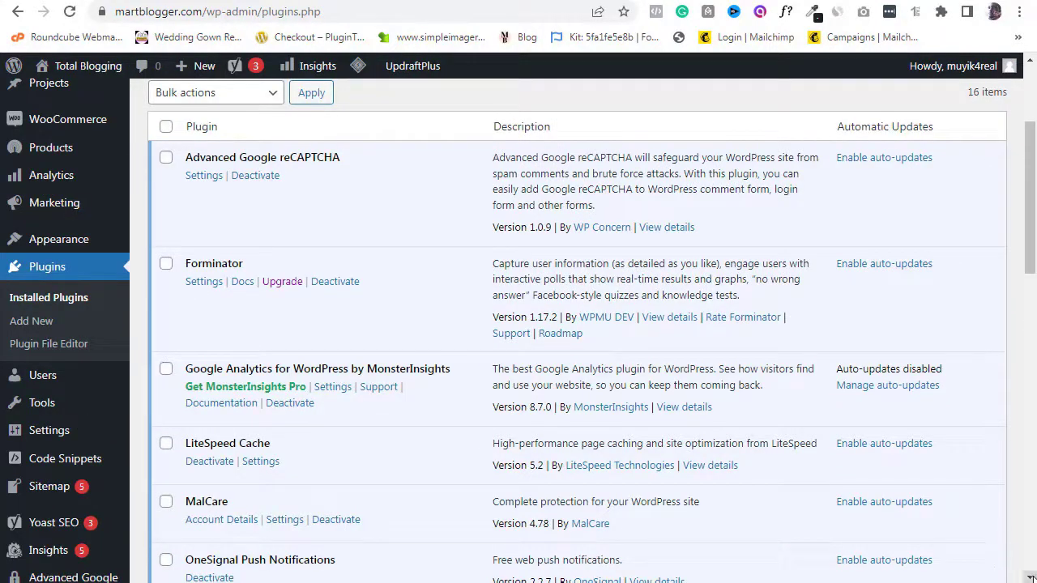
{"action": "scroll", "coordinate": [567, 331], "scroll_direction": "down", "scroll_amount": 2}
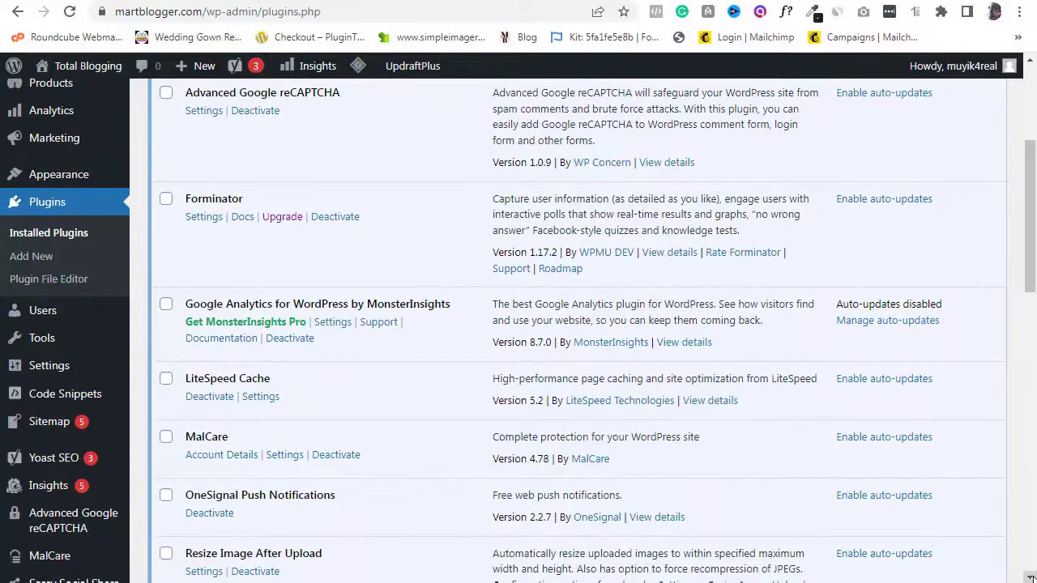
{"action": "scroll", "coordinate": [518, 331], "scroll_direction": "down", "scroll_amount": 1}
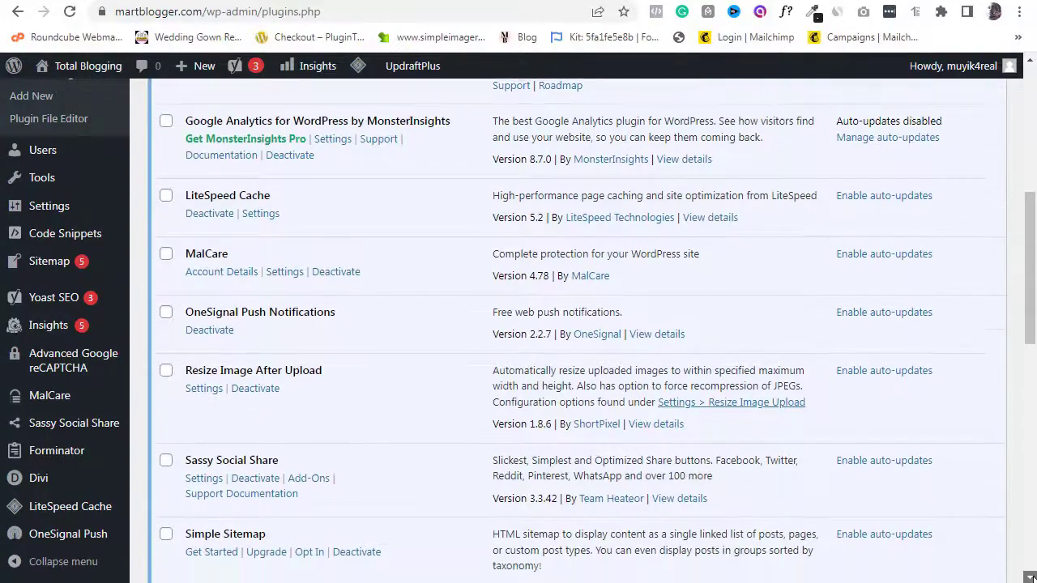
{"action": "scroll", "coordinate": [519, 330], "scroll_direction": "down", "scroll_amount": 1}
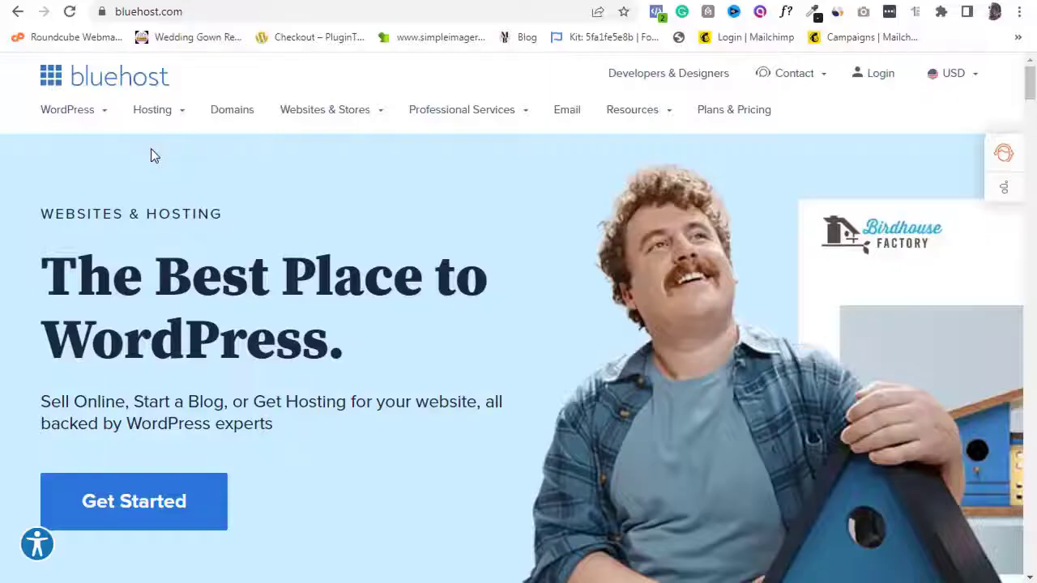
Step: Open a Namecheap hosting offering page, such as Reseller Hosting, from the Hosting menu
{"action": "mouse_move", "coordinate": [182, 116]}
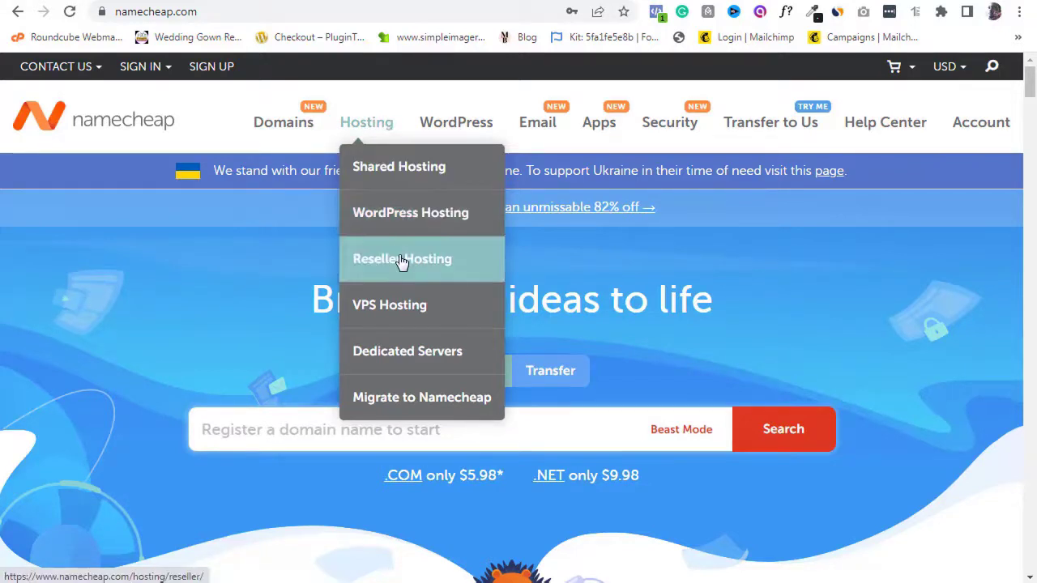
{"action": "left_click", "coordinate": [457, 364]}
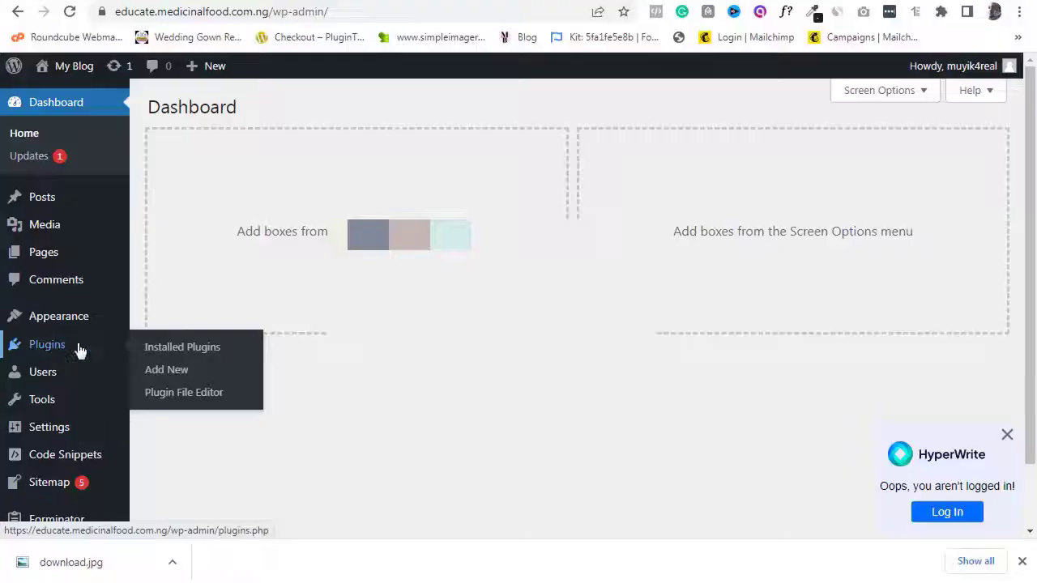
Step: Search 'two factor auth', then install and activate the Two Factor Authentication plugin
{"action": "left_click", "coordinate": [145, 370]}
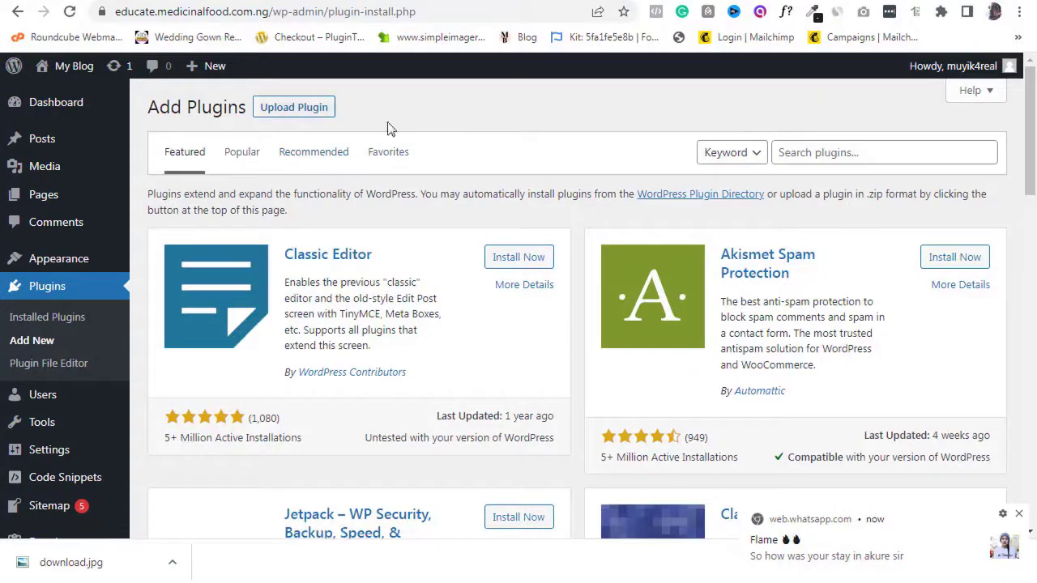
{"action": "left_click", "coordinate": [852, 152]}
{"action": "type", "text": "t"}
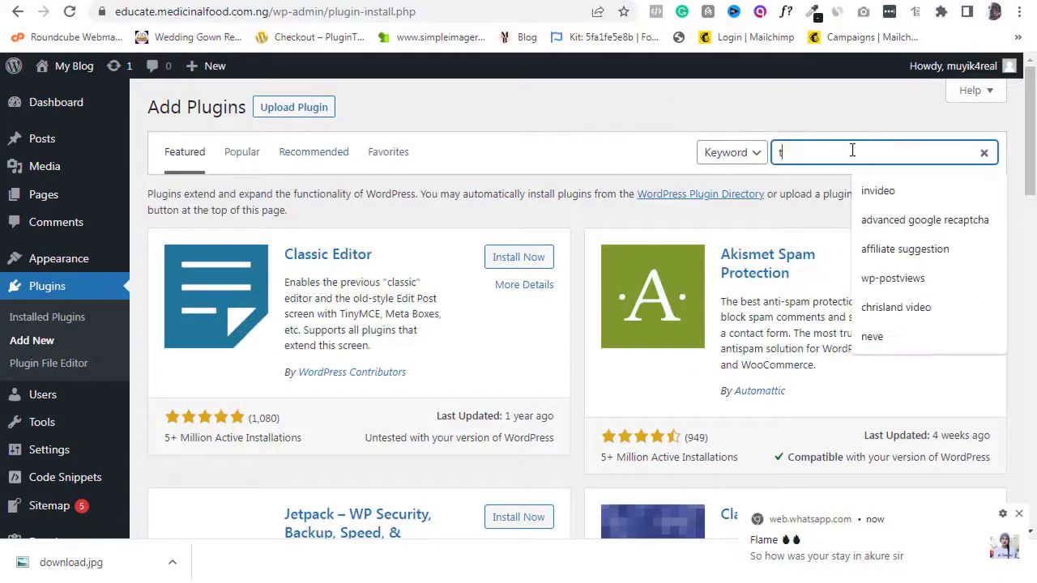
{"action": "type", "text": "wo fac"}
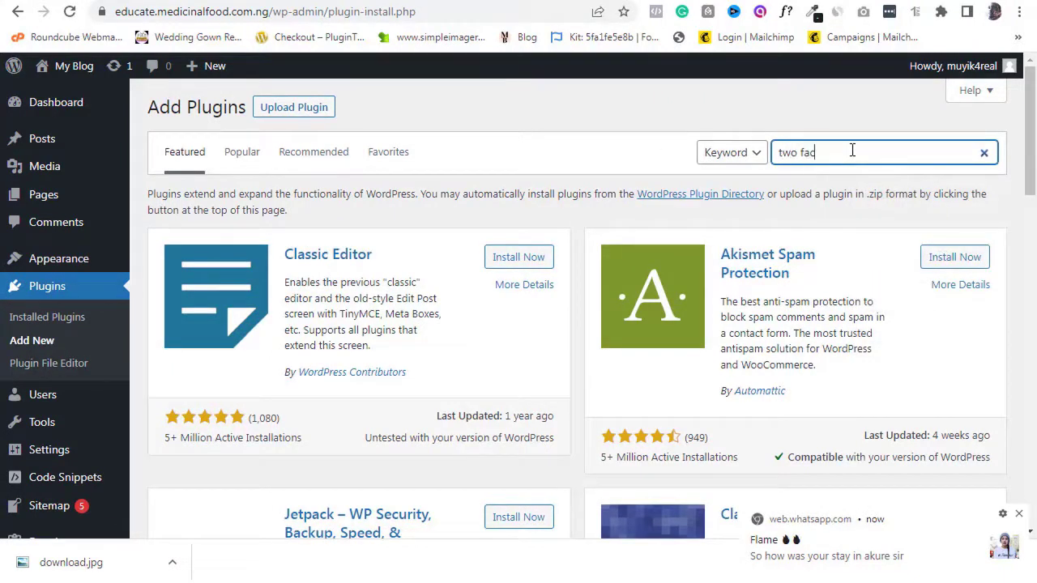
{"action": "type", "text": "tor auth"}
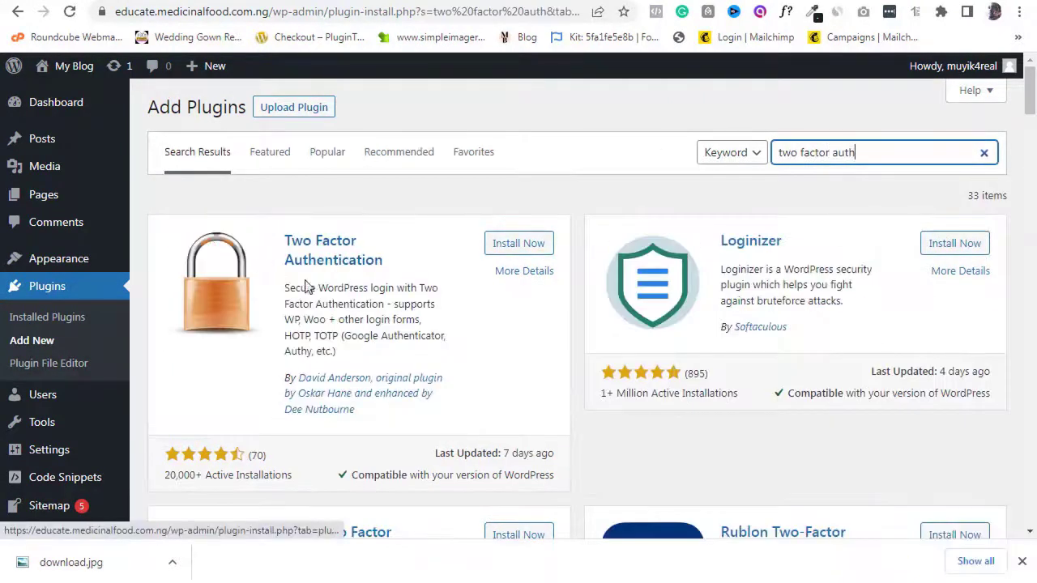
{"action": "left_click", "coordinate": [530, 246]}
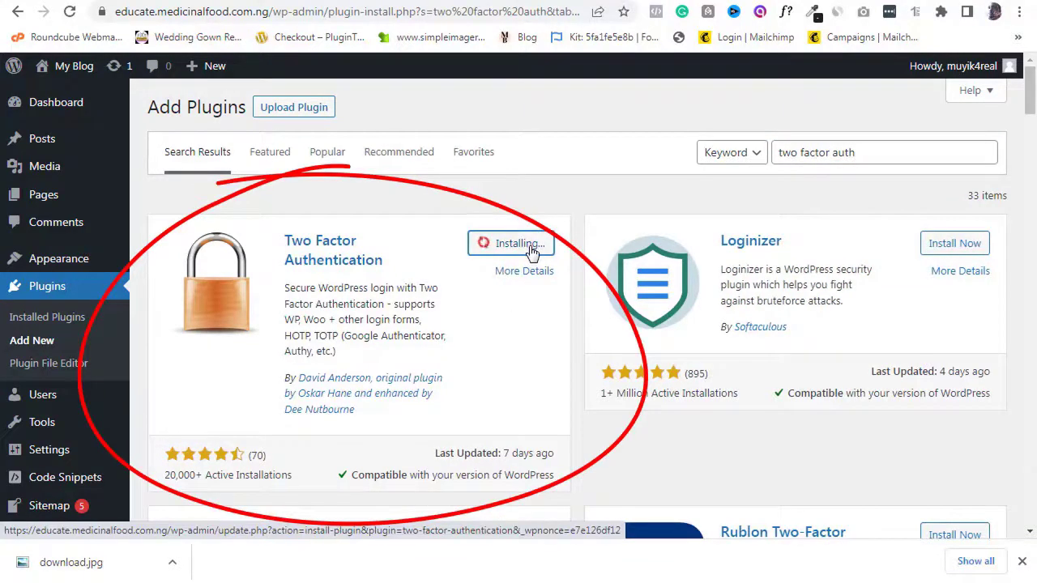
{"action": "left_click", "coordinate": [527, 246]}
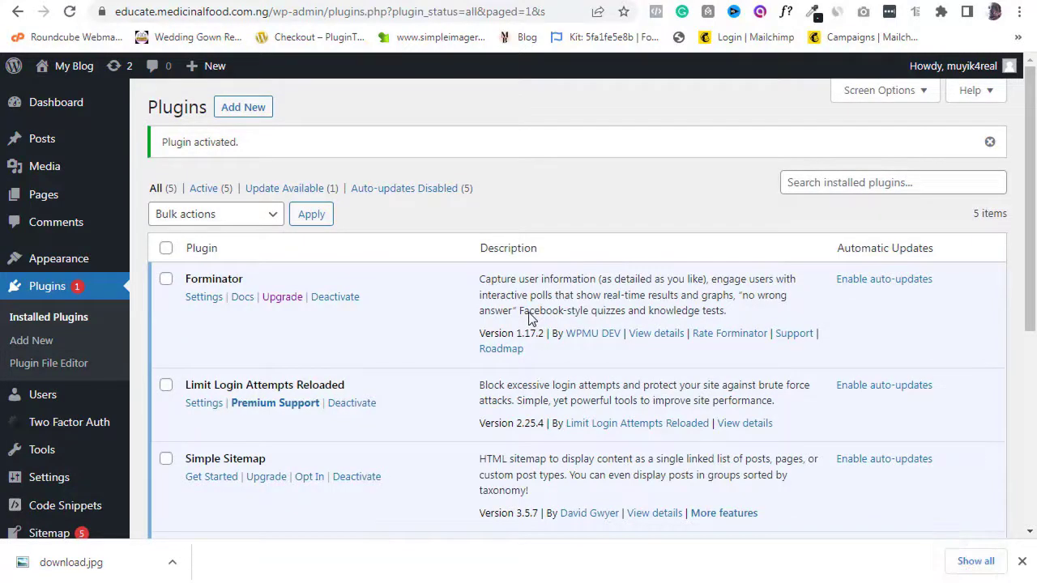
Step: Review the two-factor settings page and begin searching for LastPass Authenticator on the phone
{"action": "scroll", "coordinate": [531, 318], "scroll_direction": "down", "scroll_amount": 1}
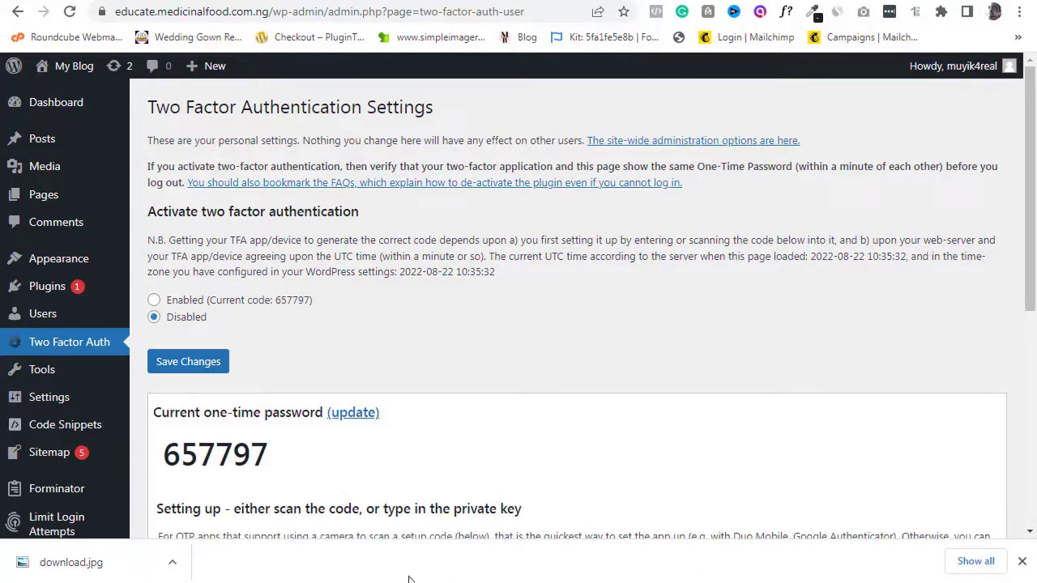
{"action": "mouse_move", "coordinate": [418, 582]}
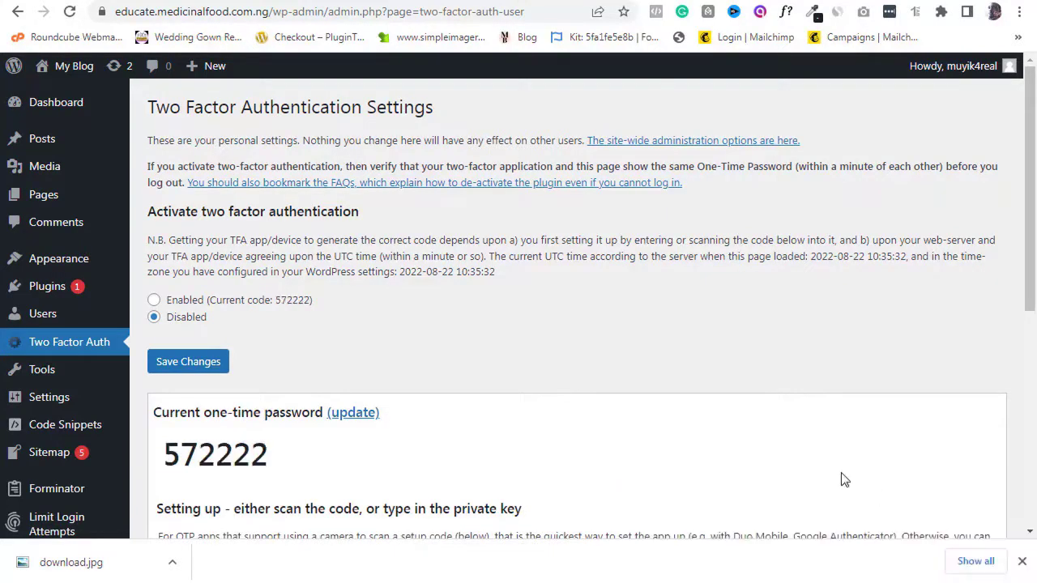
{"action": "scroll", "coordinate": [834, 476], "scroll_direction": "down", "scroll_amount": 2}
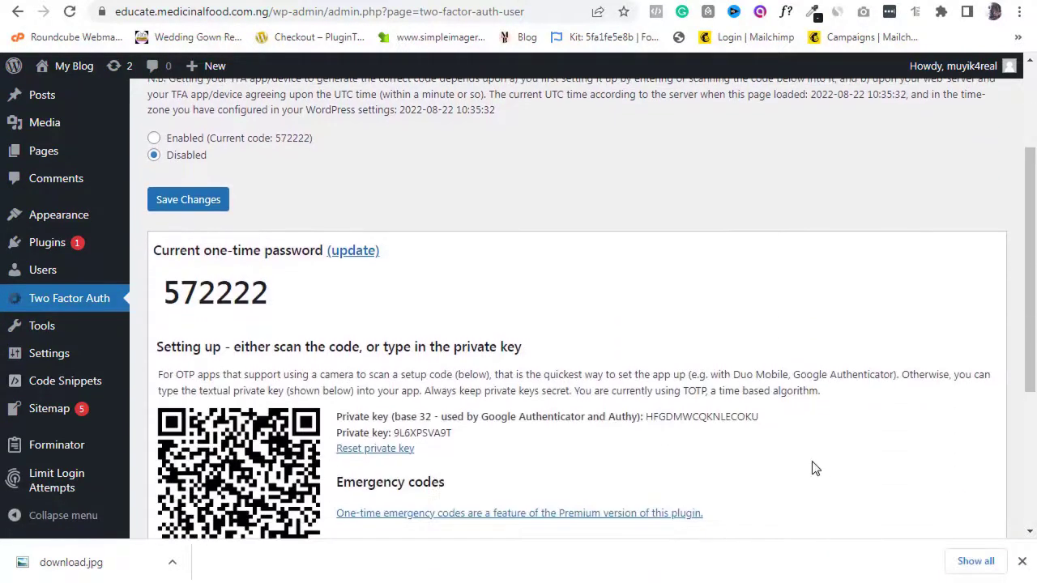
{"action": "scroll", "coordinate": [812, 468], "scroll_direction": "down", "scroll_amount": 1}
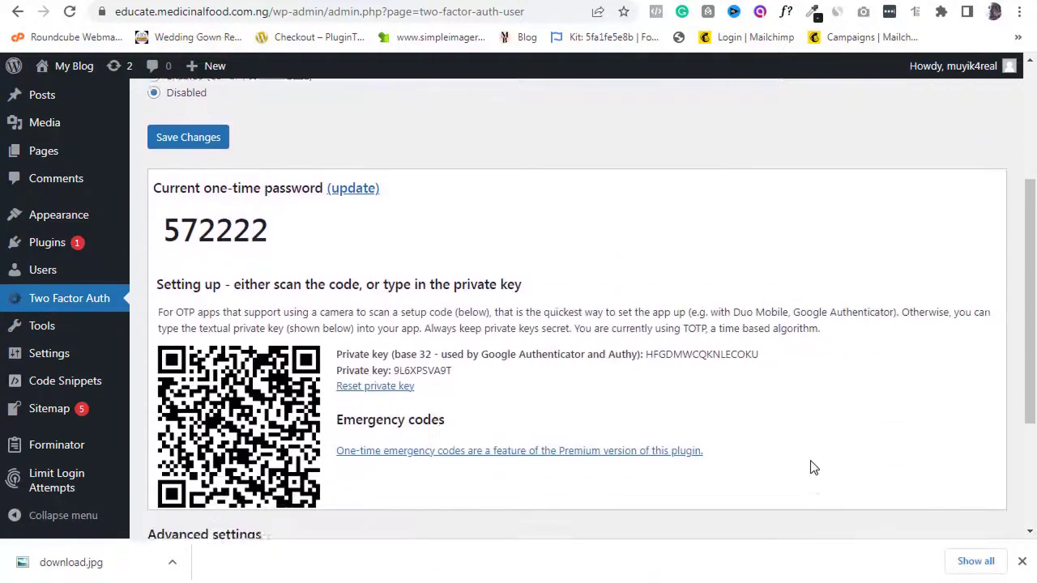
{"action": "scroll", "coordinate": [810, 467], "scroll_direction": "up", "scroll_amount": 2}
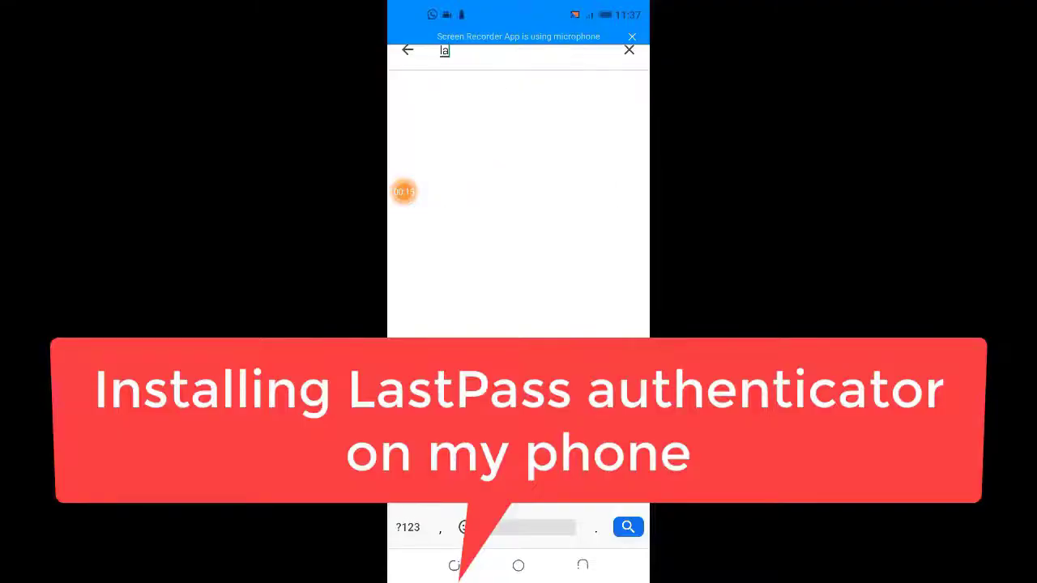
{"action": "type", "text": "st pass authenticator"}
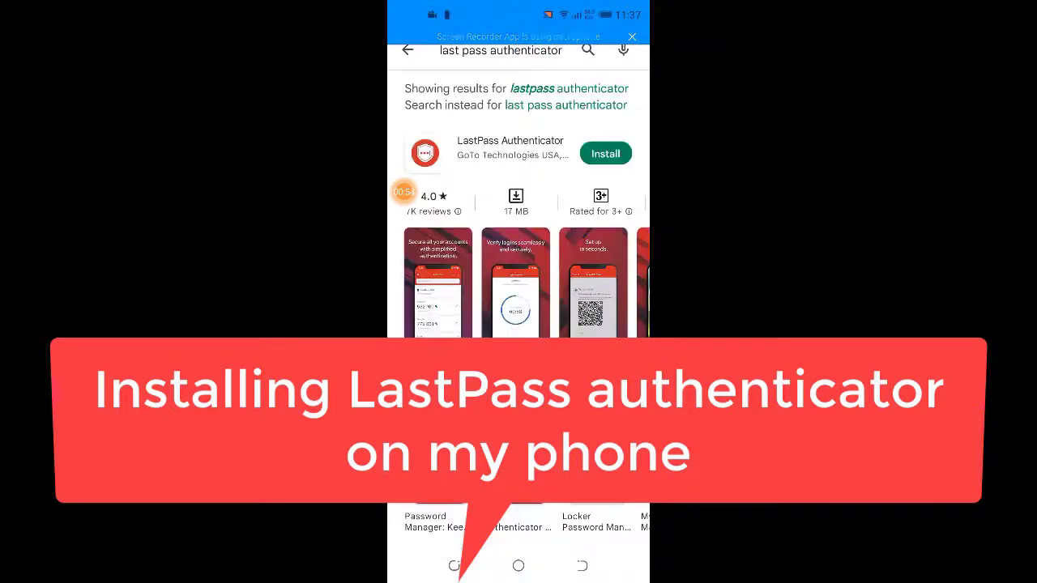
Step: Install LastPass Authenticator from the Play Store
{"action": "left_click", "coordinate": [607, 153]}
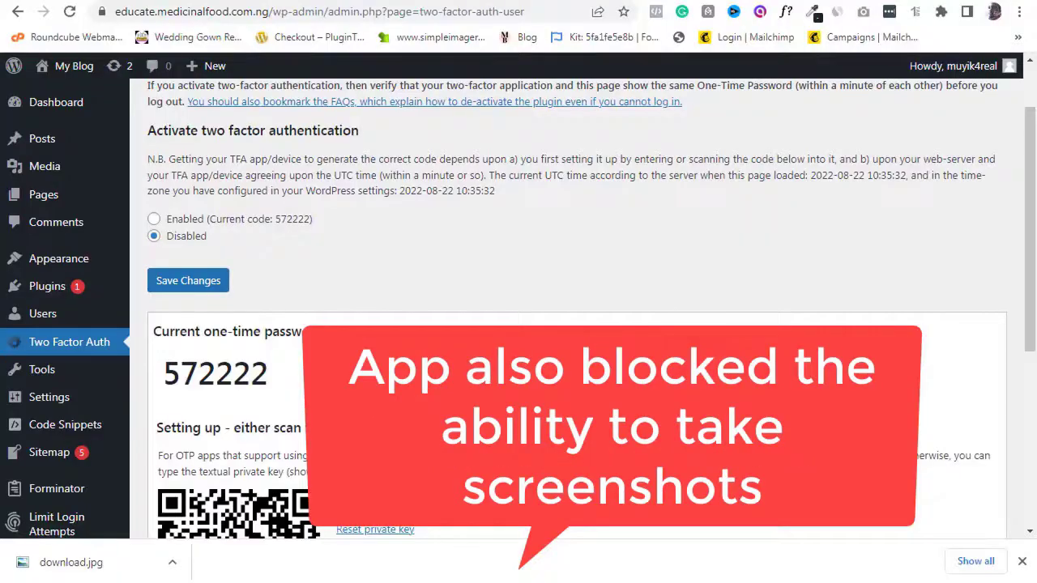
Step: Save changes at the bottom of the Two Factor Auth page, keeping 2FA enabled for the admin
{"action": "scroll", "coordinate": [291, 334], "scroll_direction": "down", "scroll_amount": 4}
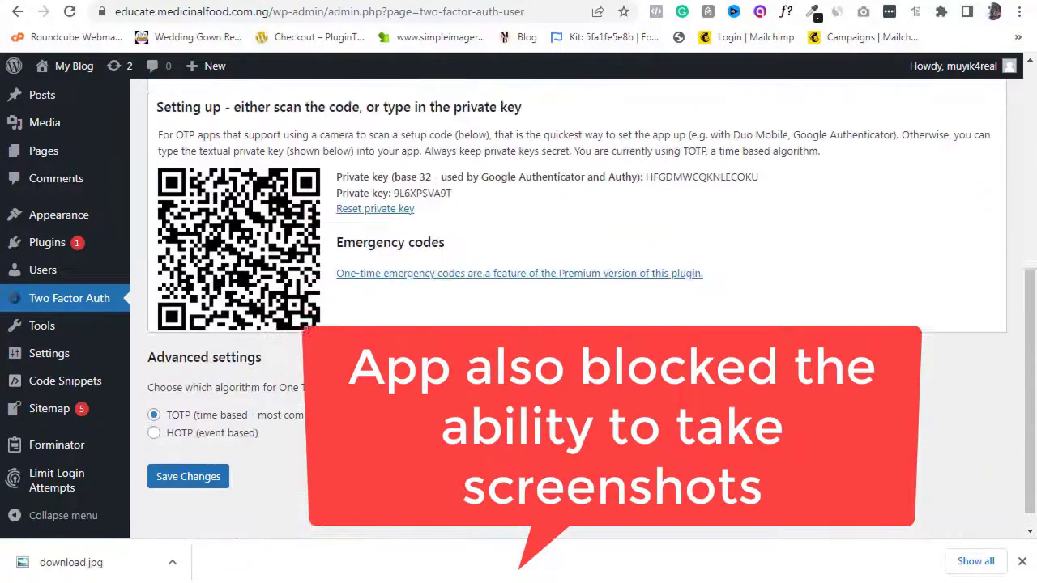
{"action": "scroll", "coordinate": [292, 334], "scroll_direction": "up", "scroll_amount": 1}
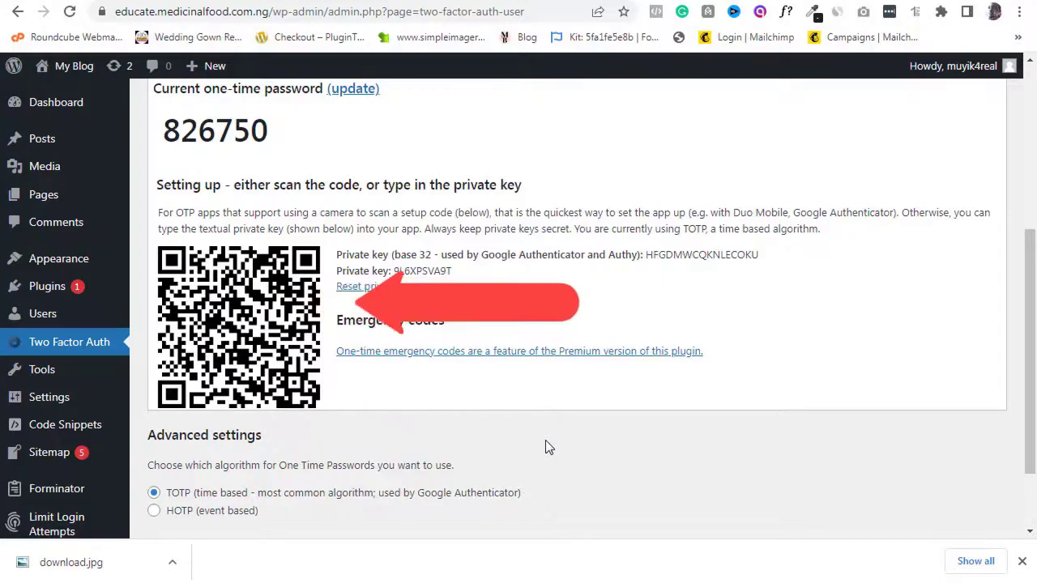
{"action": "scroll", "coordinate": [804, 318], "scroll_direction": "down", "scroll_amount": 1}
{"action": "scroll", "coordinate": [802, 319], "scroll_direction": "down", "scroll_amount": 2}
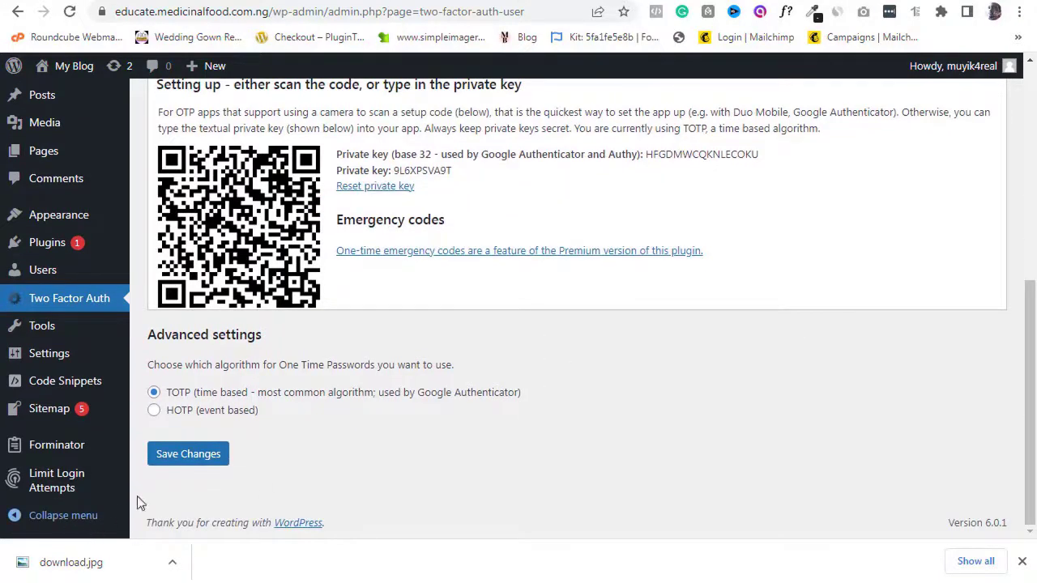
{"action": "left_click", "coordinate": [201, 459]}
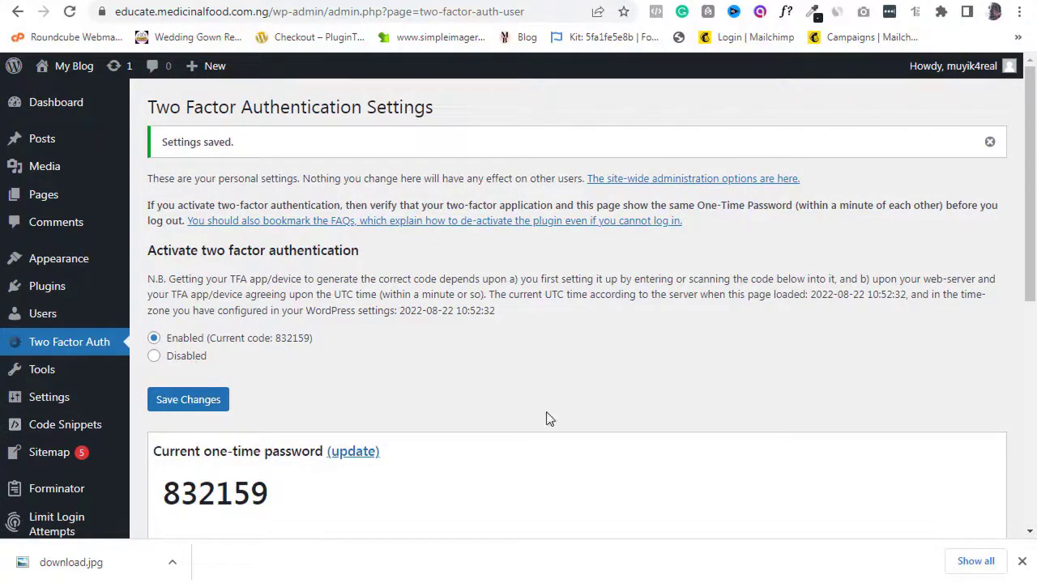
Step: Log out from the Howdy account menu and sign back in with the filled credentials
{"action": "mouse_move", "coordinate": [940, 71]}
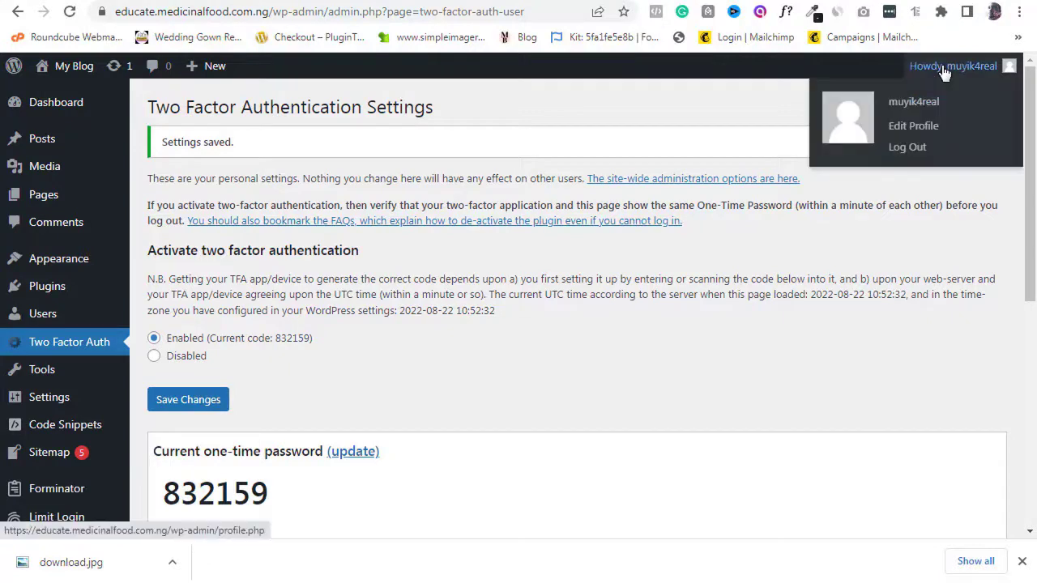
{"action": "left_click", "coordinate": [904, 148]}
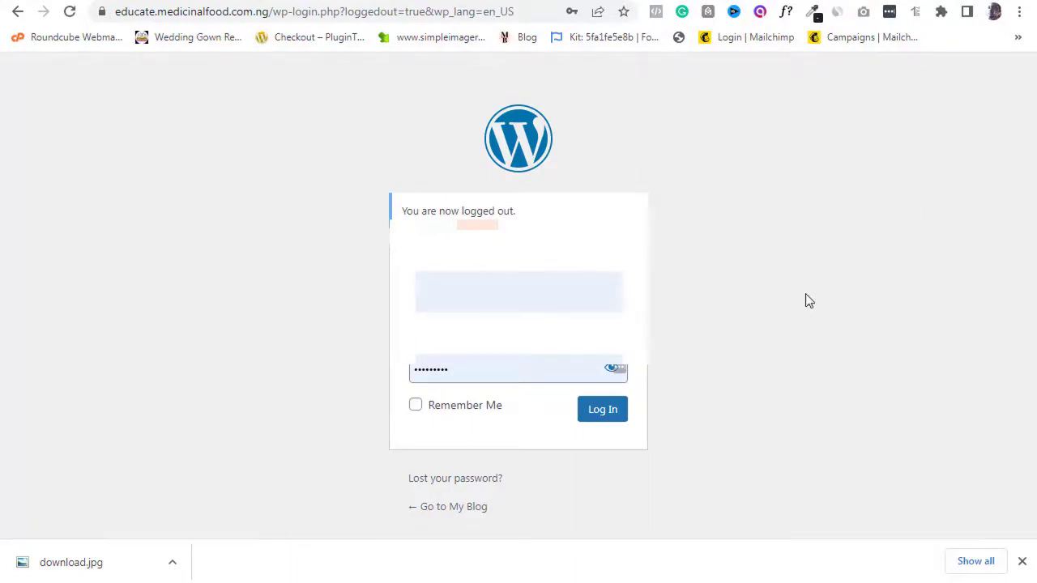
{"action": "left_click", "coordinate": [601, 423]}
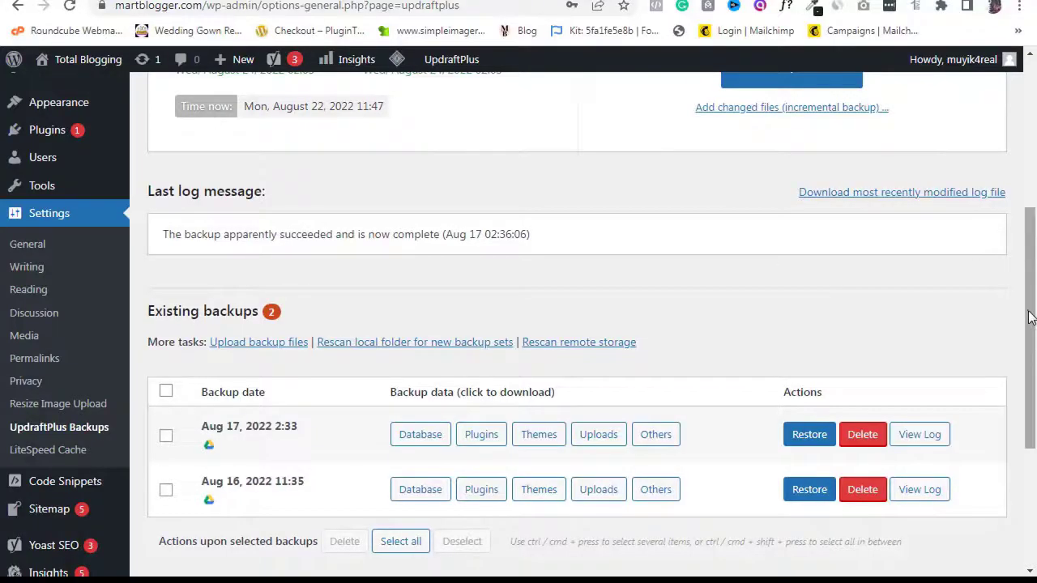
Step: Scroll through the UpdraftPlus Backups page listing the Aug 16 and 17, 2022 backups
{"action": "left_click_drag", "start_coordinate": [1033, 316], "coordinate": [1035, 353]}
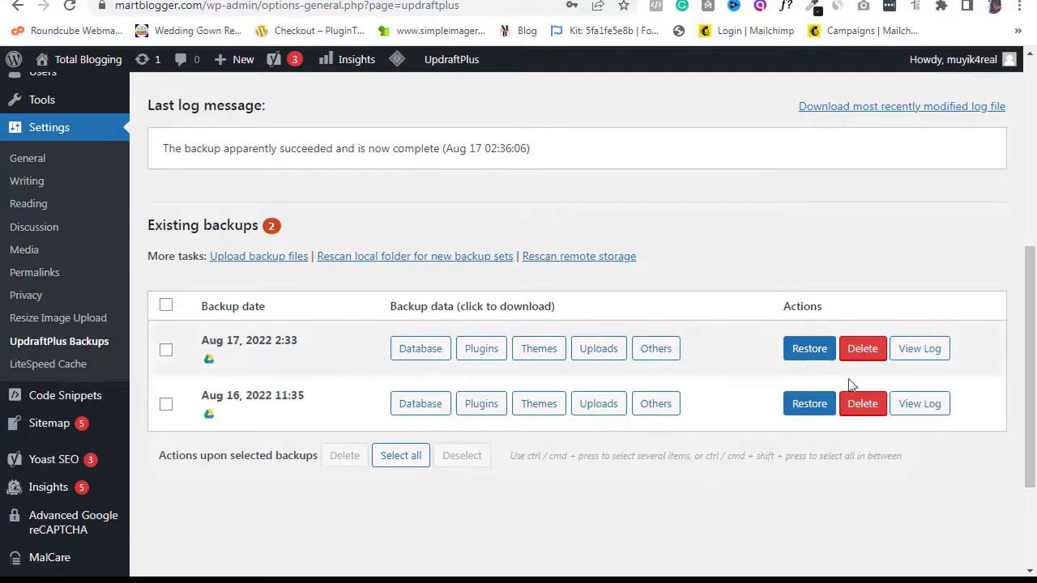
{"action": "left_click_drag", "start_coordinate": [1029, 324], "coordinate": [1033, 212]}
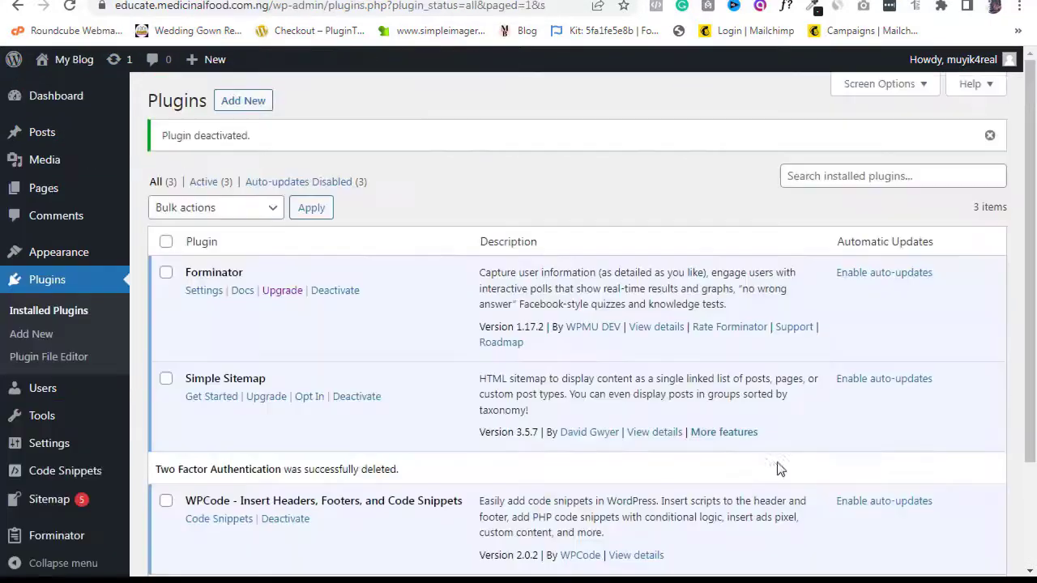
Step: Search 'updraft plus' and install and activate UpdraftPlus - Backup/Restore 1.22.14
{"action": "left_click", "coordinate": [243, 101]}
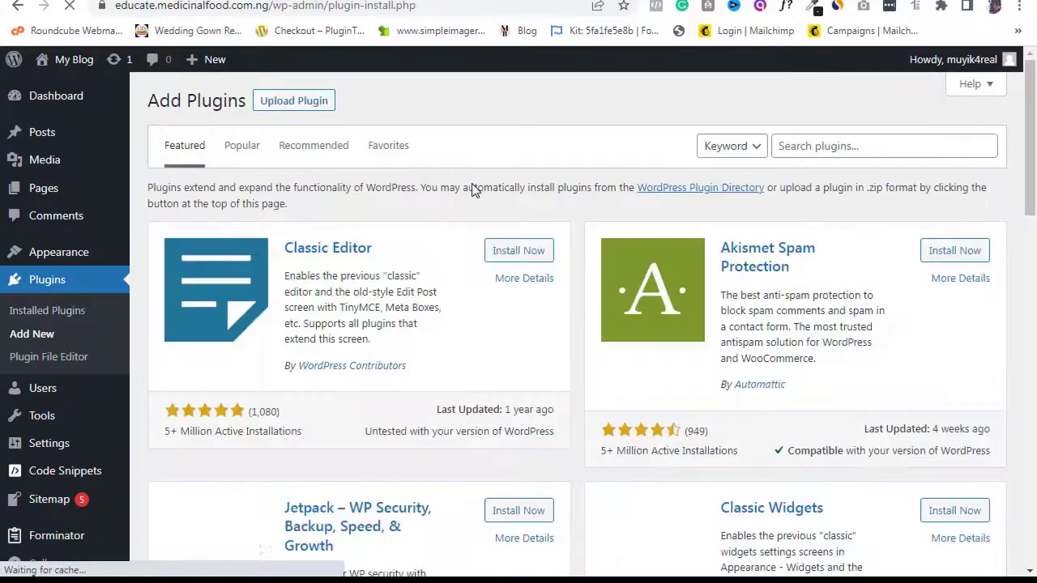
{"action": "left_click", "coordinate": [863, 144]}
{"action": "type", "text": "updraft"}
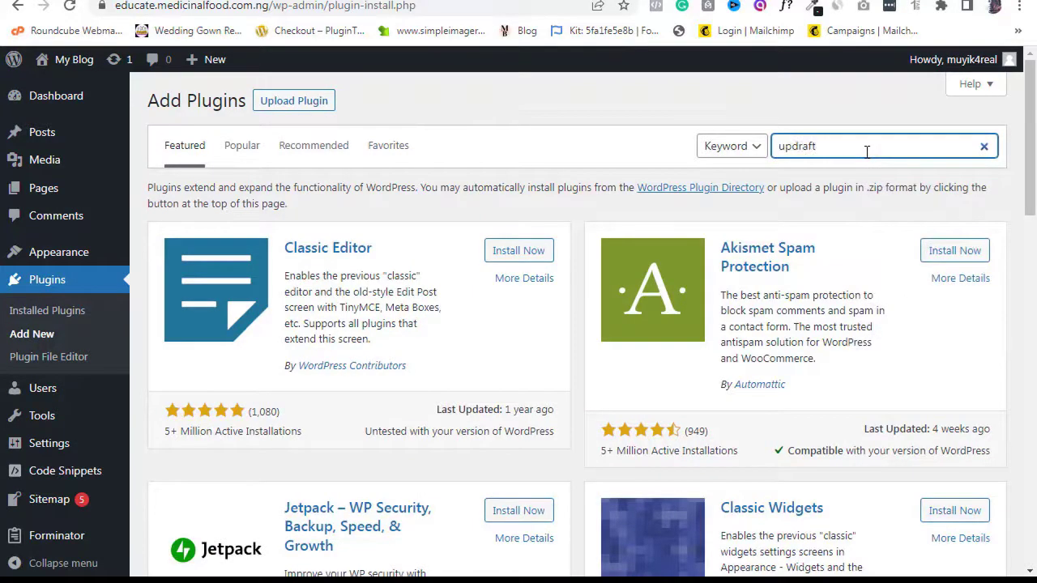
{"action": "type", "text": " plus"}
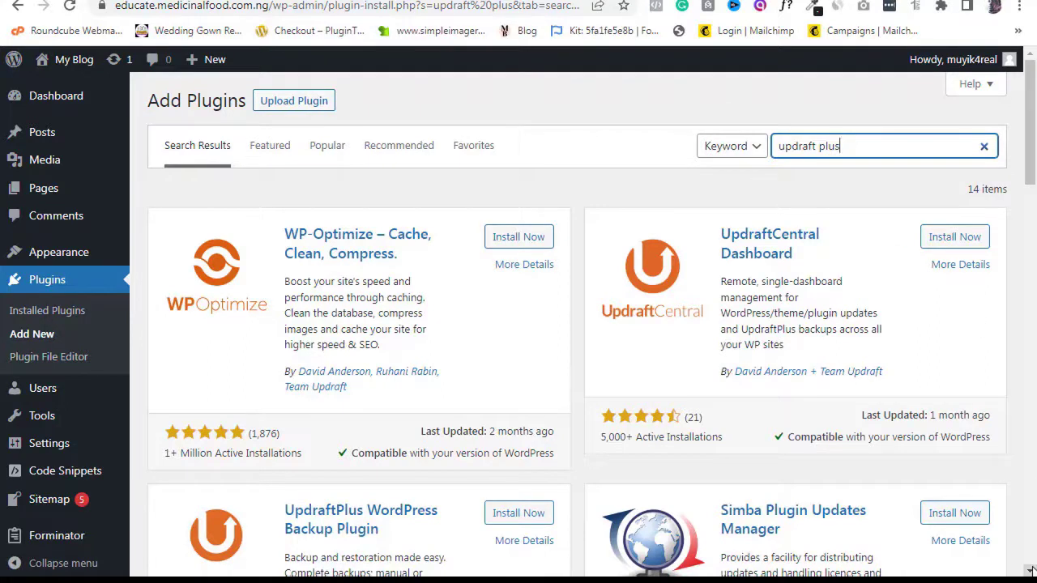
{"action": "scroll", "coordinate": [1031, 570], "scroll_direction": "down", "scroll_amount": 4}
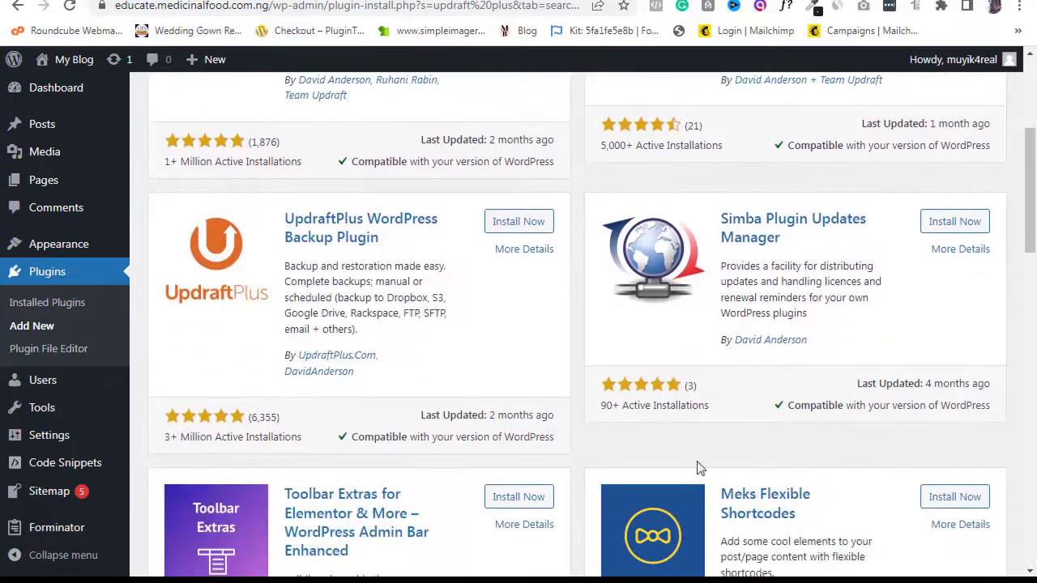
{"action": "left_click", "coordinate": [518, 222]}
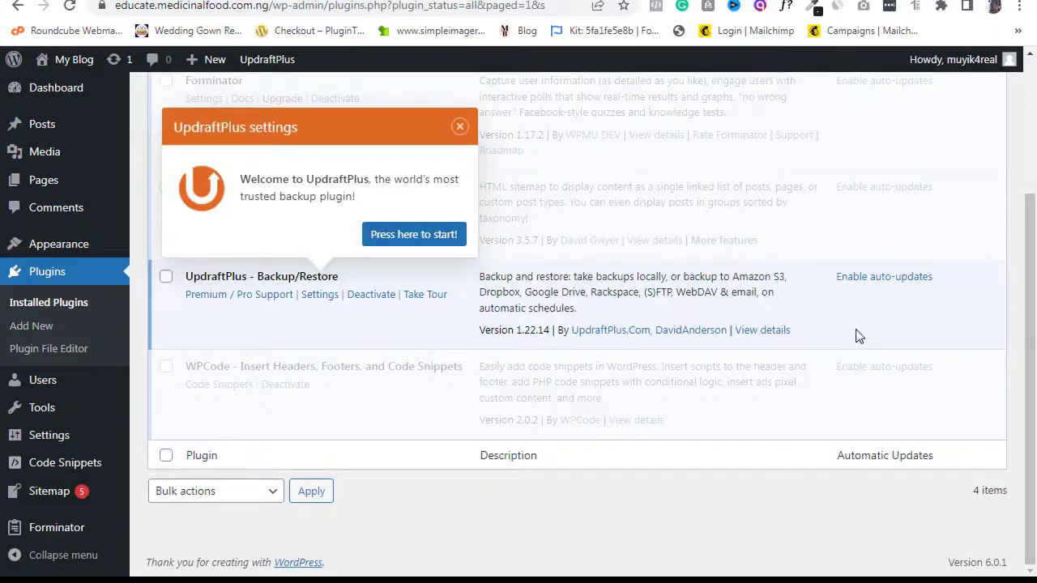
Step: Dismiss the UpdraftPlus welcome popup and go to the plugin's settings page
{"action": "left_click", "coordinate": [464, 128]}
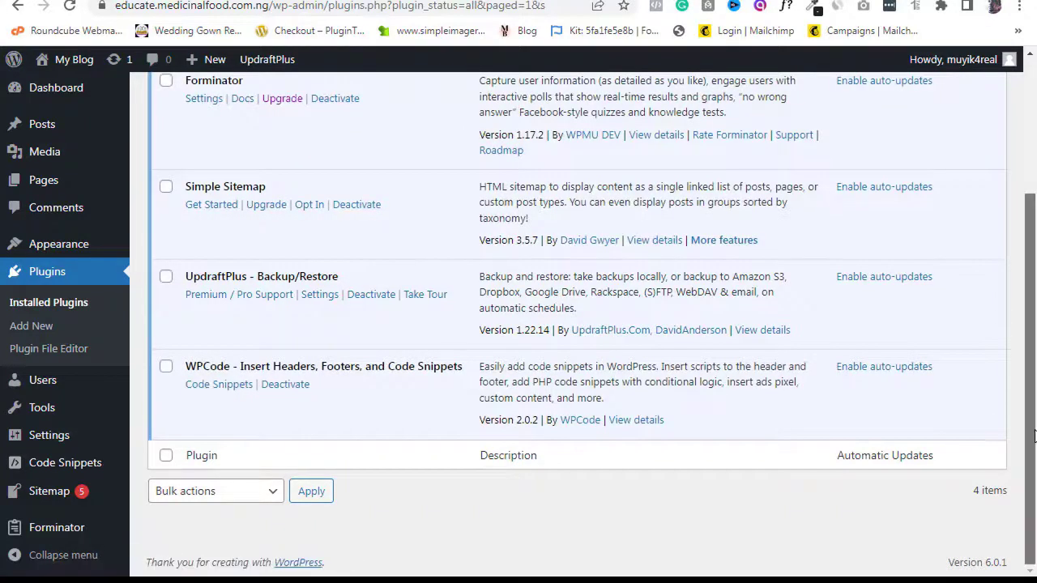
{"action": "scroll", "coordinate": [1033, 438], "scroll_direction": "up", "scroll_amount": 1}
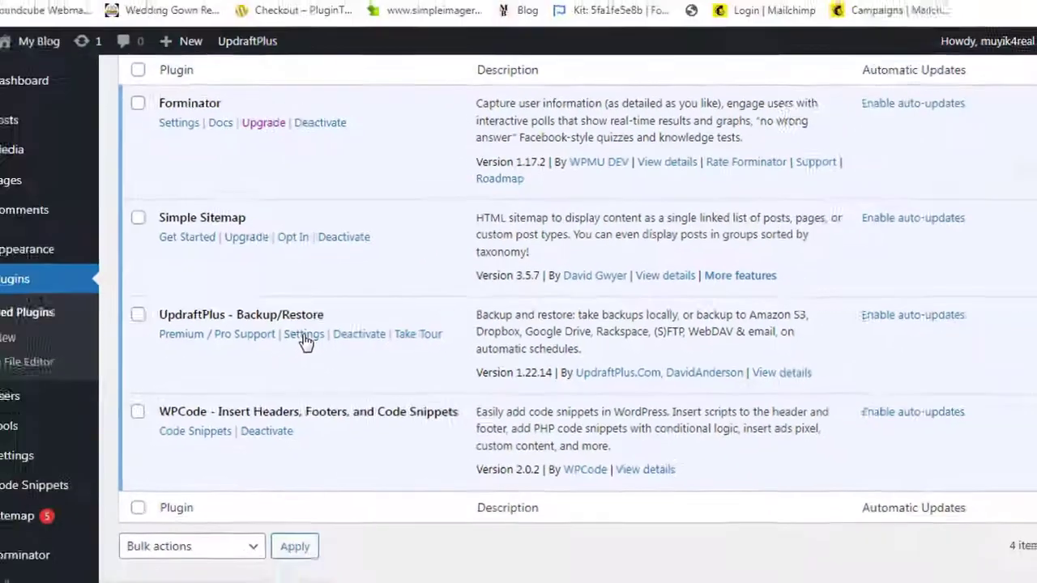
{"action": "left_click", "coordinate": [304, 336]}
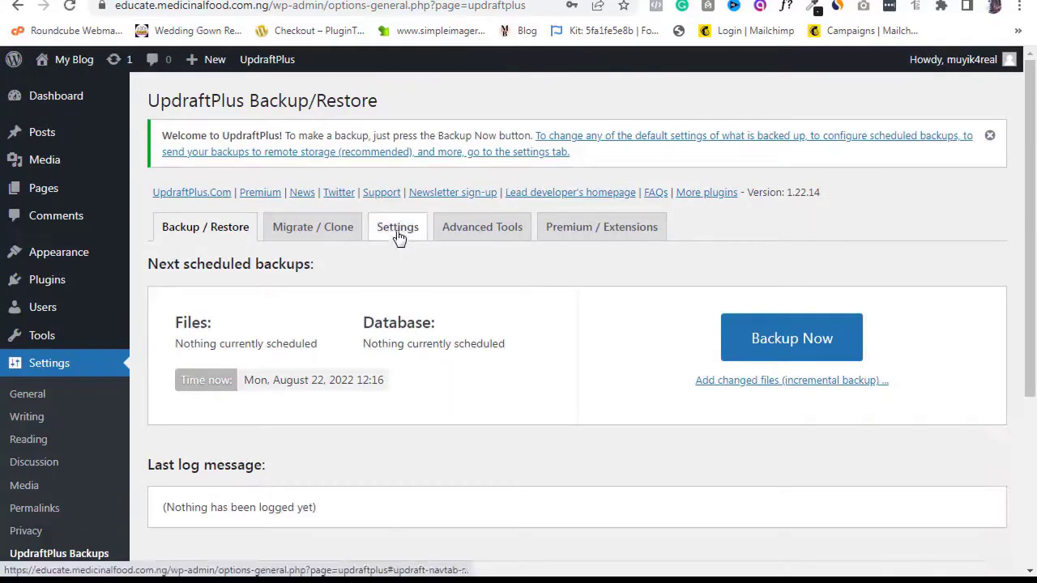
Step: Set both the files and database backup schedules to Weekly
{"action": "left_click", "coordinate": [400, 236]}
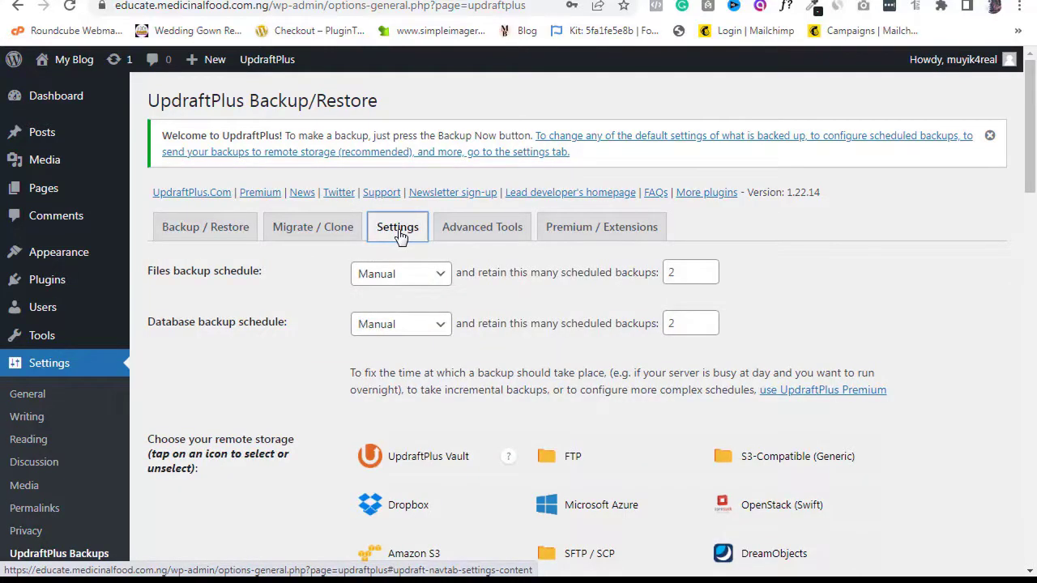
{"action": "left_click", "coordinate": [444, 275]}
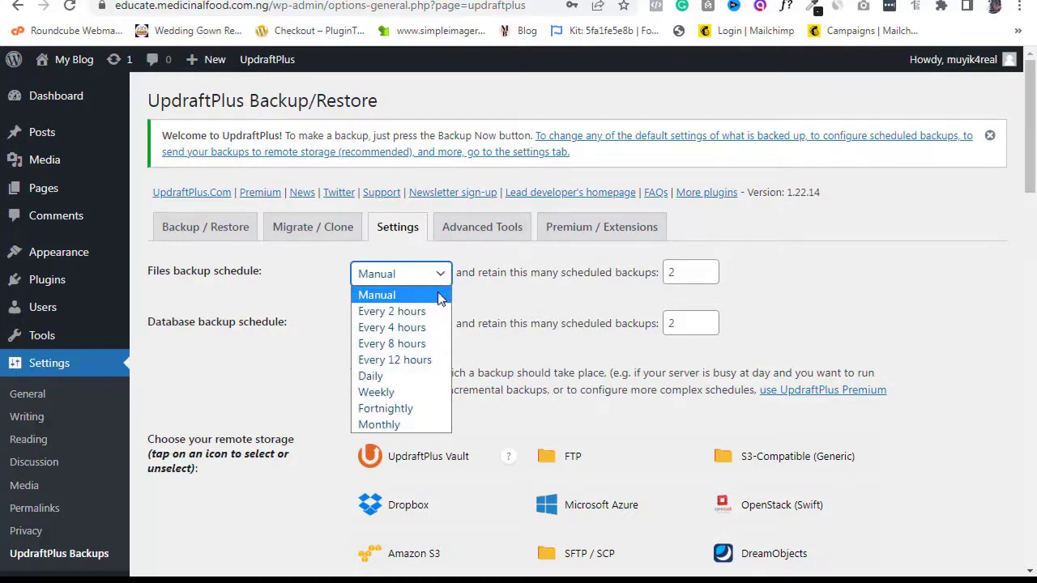
{"action": "left_click", "coordinate": [400, 392]}
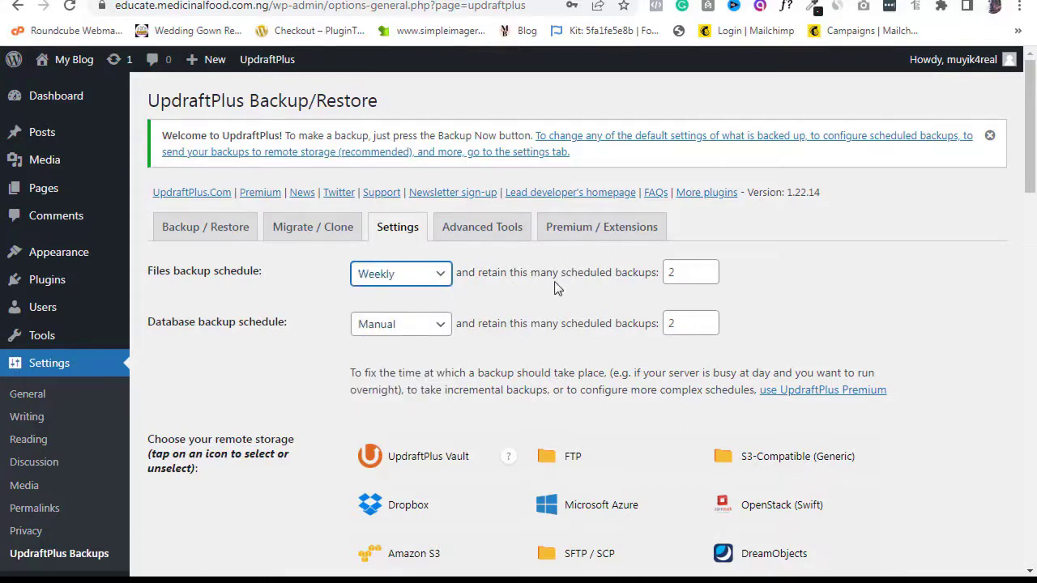
{"action": "left_click", "coordinate": [437, 324]}
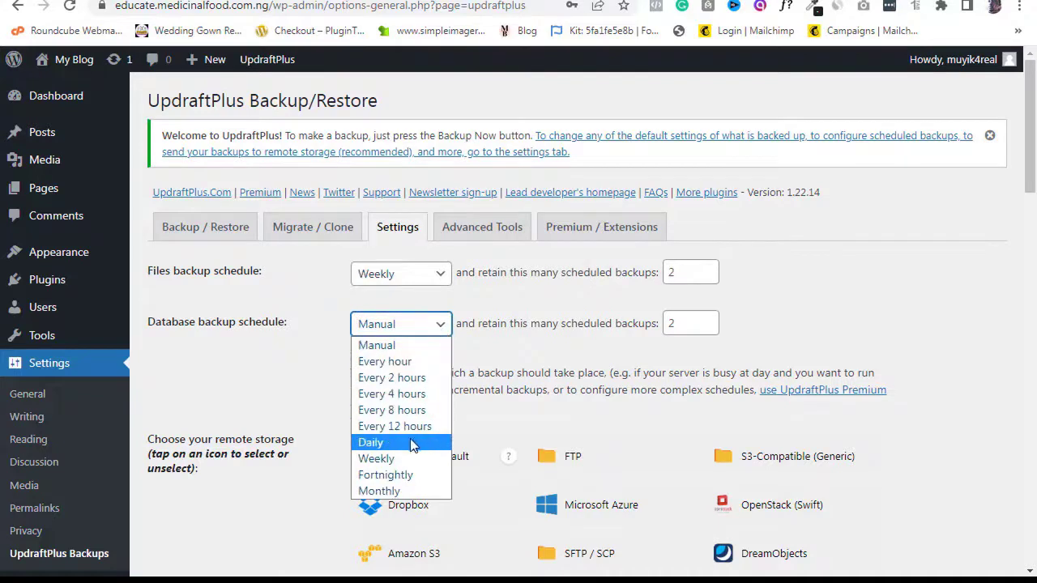
{"action": "left_click", "coordinate": [391, 459]}
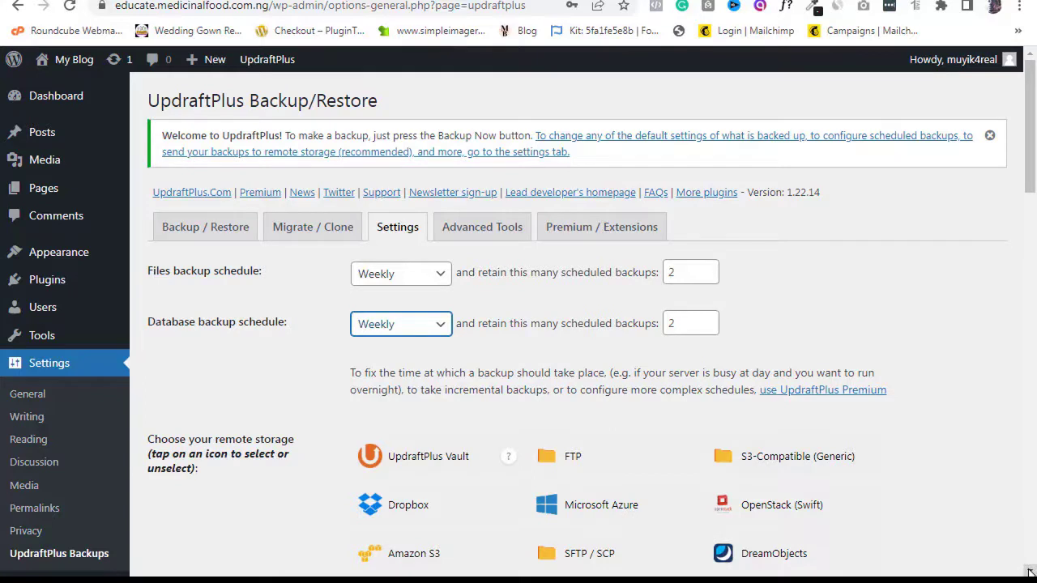
{"action": "left_click", "coordinate": [738, 580]}
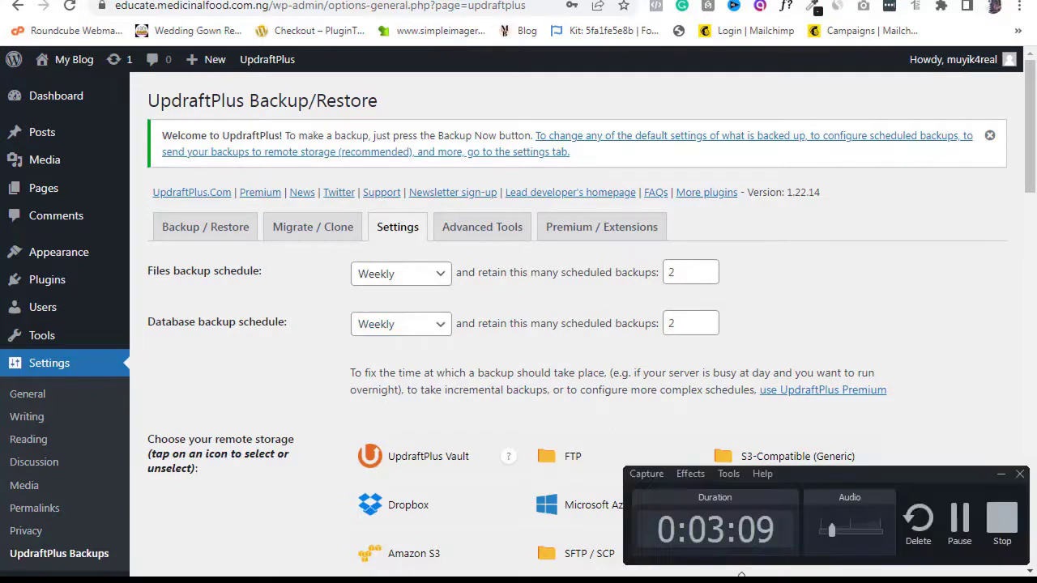
{"action": "left_click", "coordinate": [960, 535]}
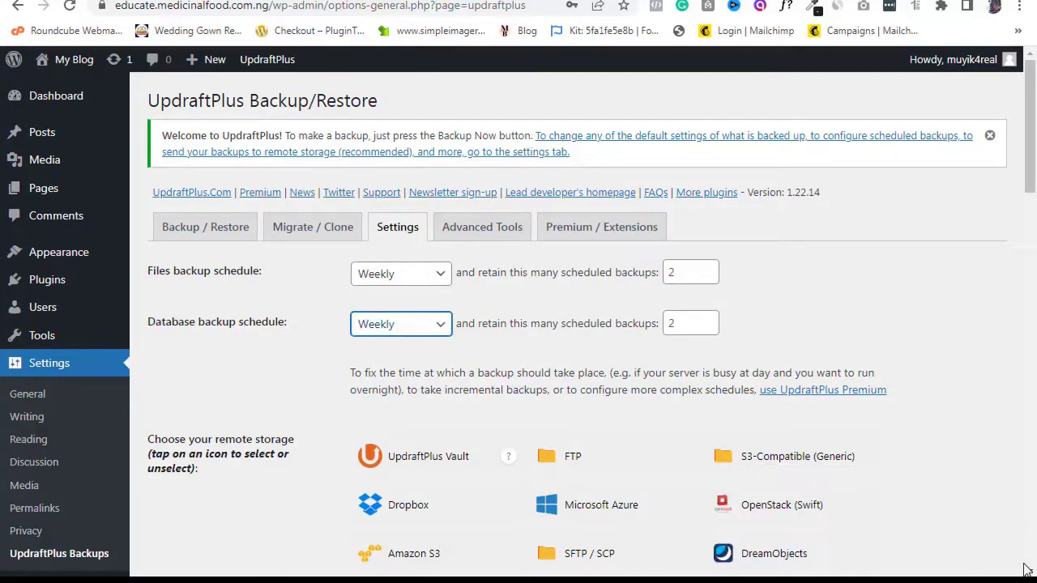
Step: Choose Google Drive as remote storage and begin Sign in with Google authorisation
{"action": "scroll", "coordinate": [434, 482], "scroll_direction": "down", "scroll_amount": 3}
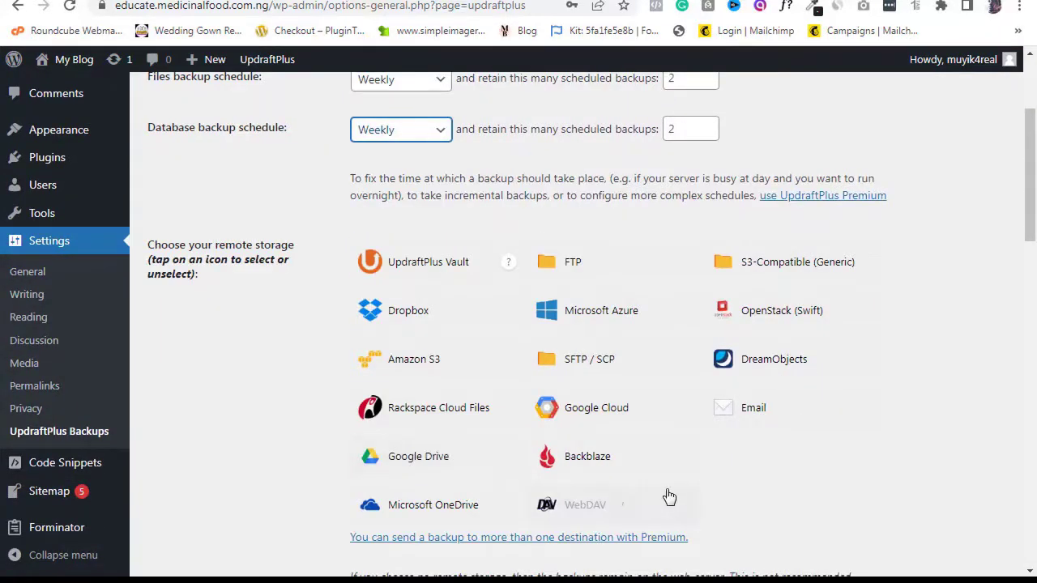
{"action": "scroll", "coordinate": [404, 327], "scroll_direction": "down", "scroll_amount": 2}
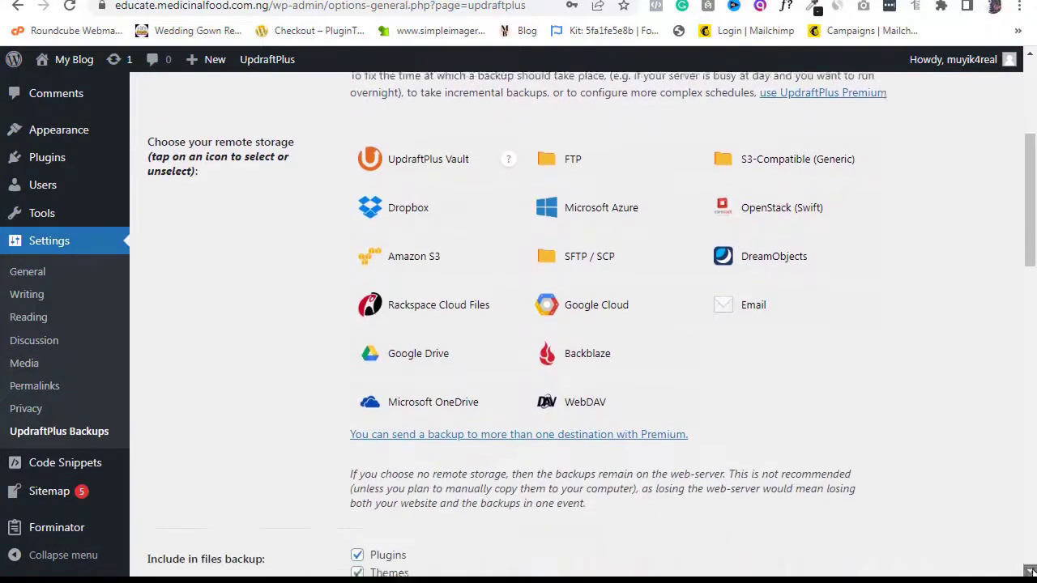
{"action": "left_click", "coordinate": [404, 329]}
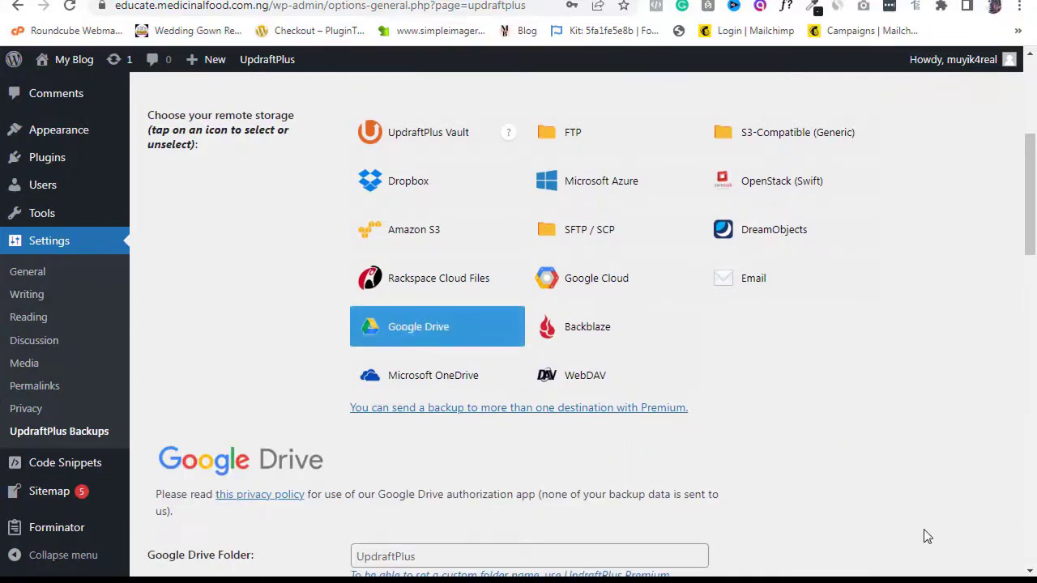
{"action": "scroll", "coordinate": [628, 450], "scroll_direction": "down", "scroll_amount": 3}
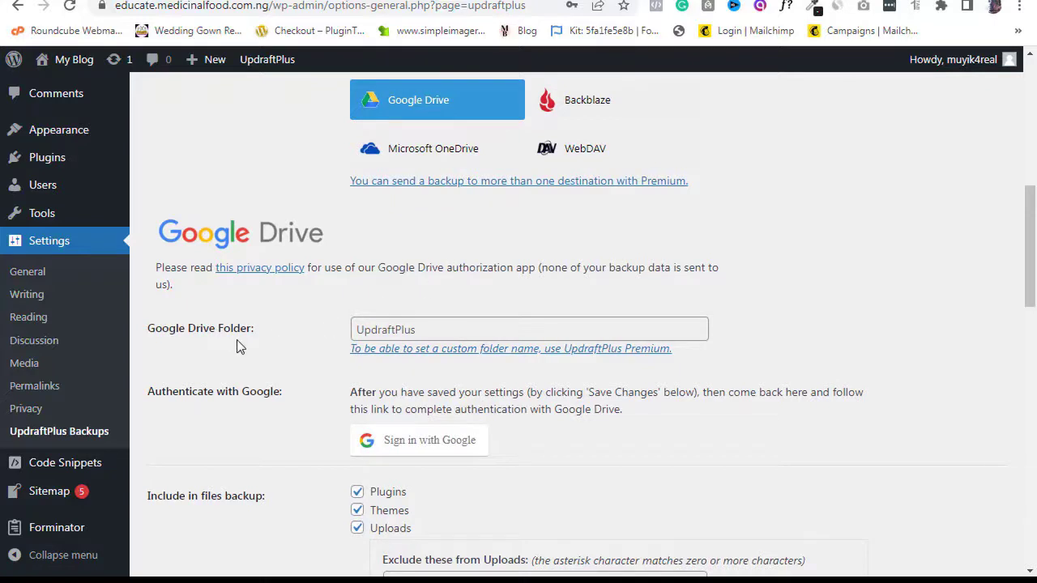
{"action": "left_click", "coordinate": [377, 331]}
{"action": "scroll", "coordinate": [445, 284], "scroll_direction": "down", "scroll_amount": 1}
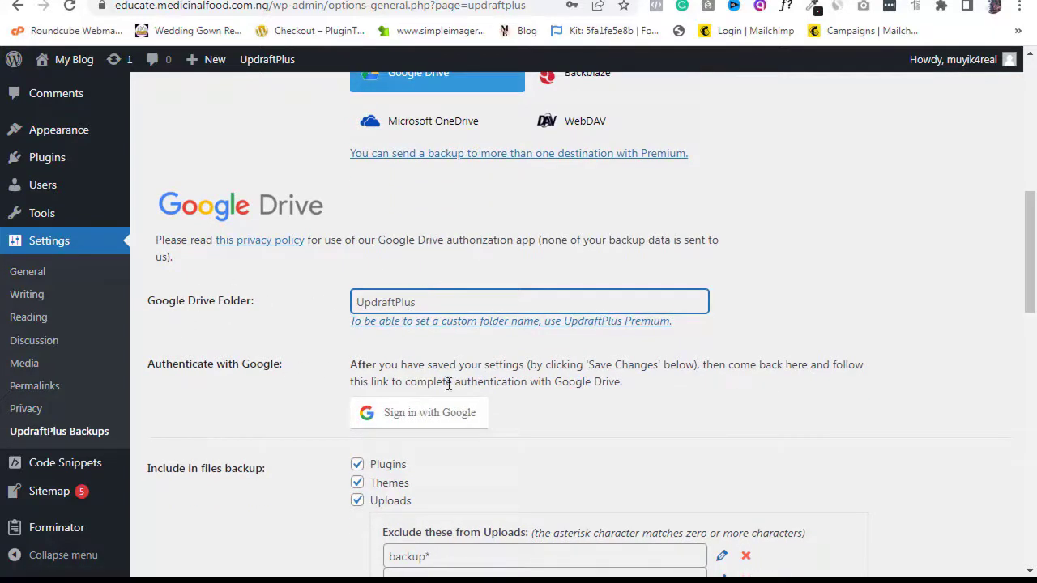
{"action": "left_click", "coordinate": [419, 418]}
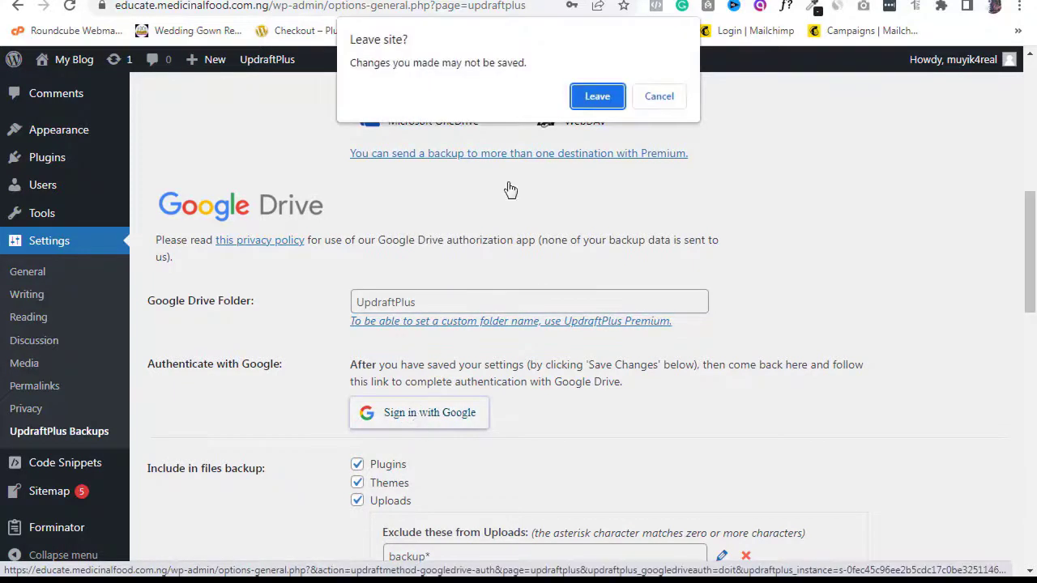
Step: Sign in with the Google account, allow UpdraftPlus access to Google Drive, and complete setup
{"action": "left_click", "coordinate": [596, 101]}
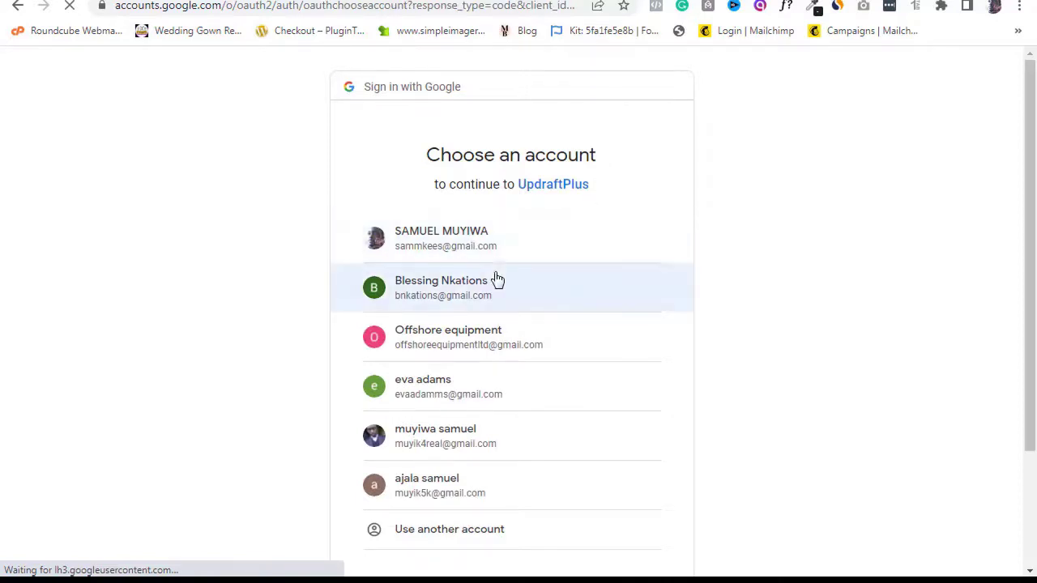
{"action": "left_click", "coordinate": [452, 393]}
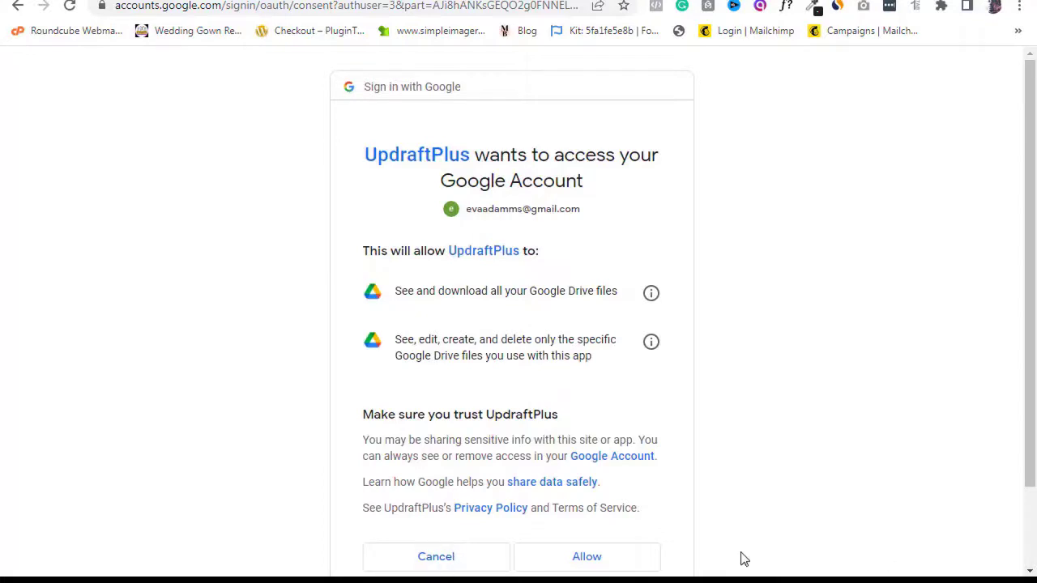
{"action": "left_click", "coordinate": [585, 558]}
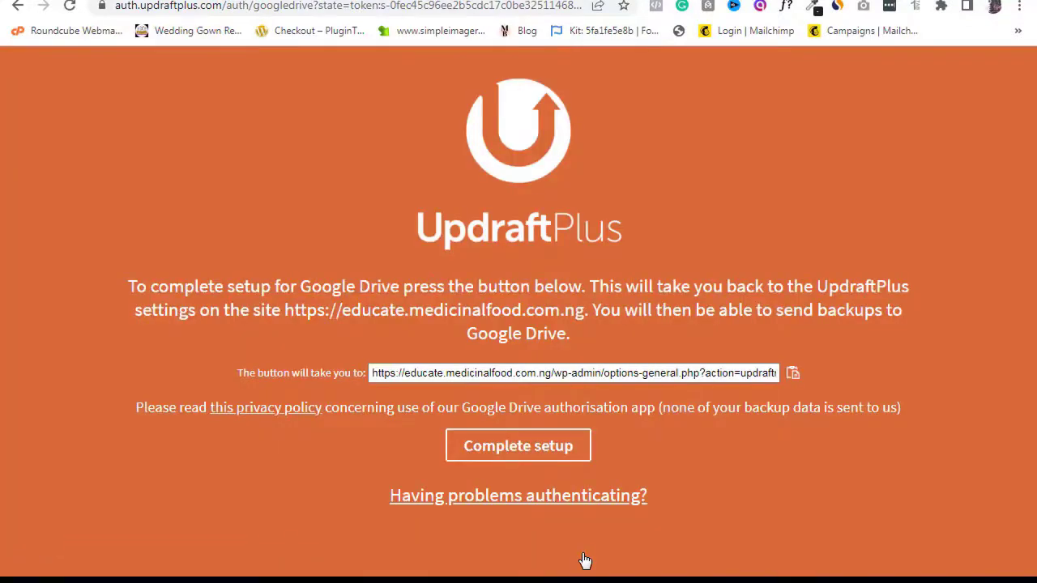
{"action": "left_click", "coordinate": [544, 452]}
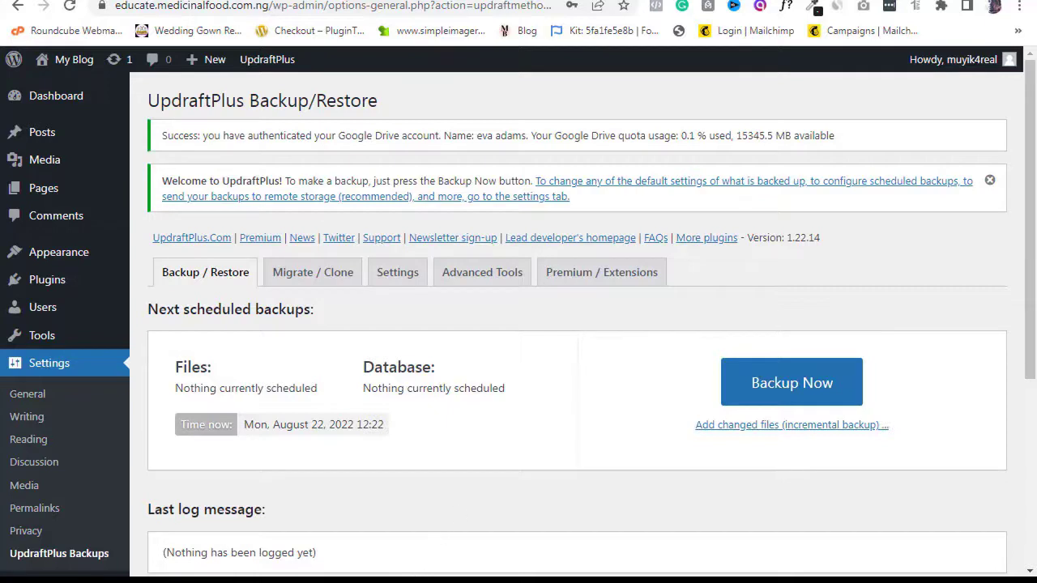
Step: Run a manual UpdraftPlus backup that includes both the database and the files
{"action": "left_click", "coordinate": [582, 580]}
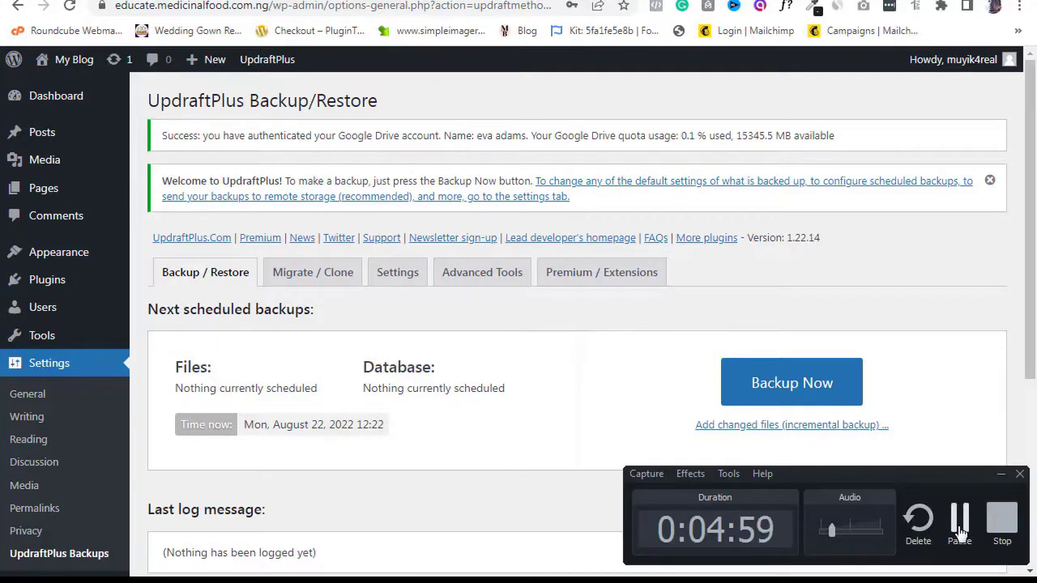
{"action": "scroll", "coordinate": [824, 454], "scroll_direction": "down", "scroll_amount": 1}
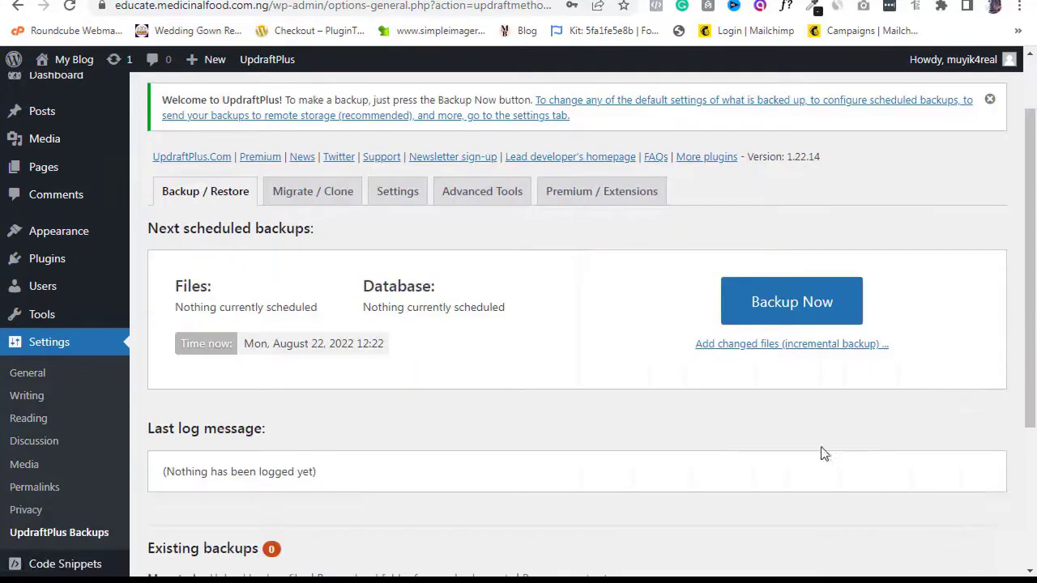
{"action": "left_click", "coordinate": [792, 303]}
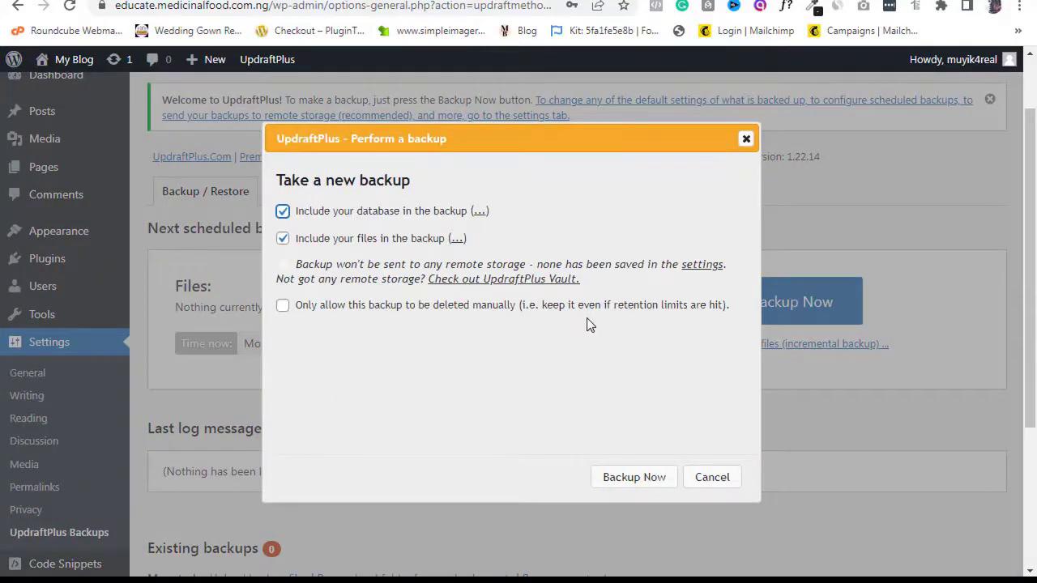
{"action": "left_click", "coordinate": [637, 482]}
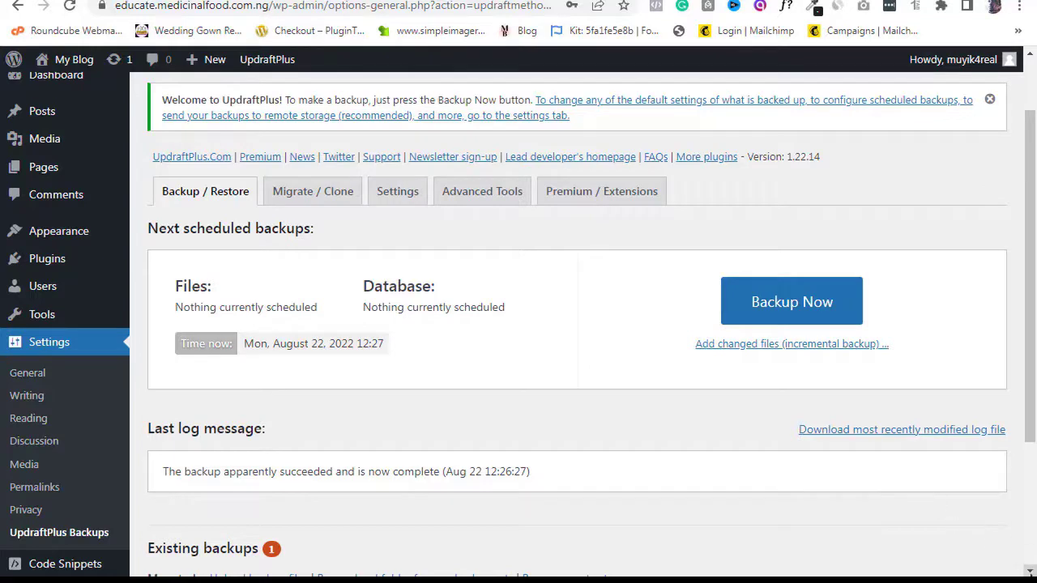
{"action": "left_click", "coordinate": [1030, 572]}
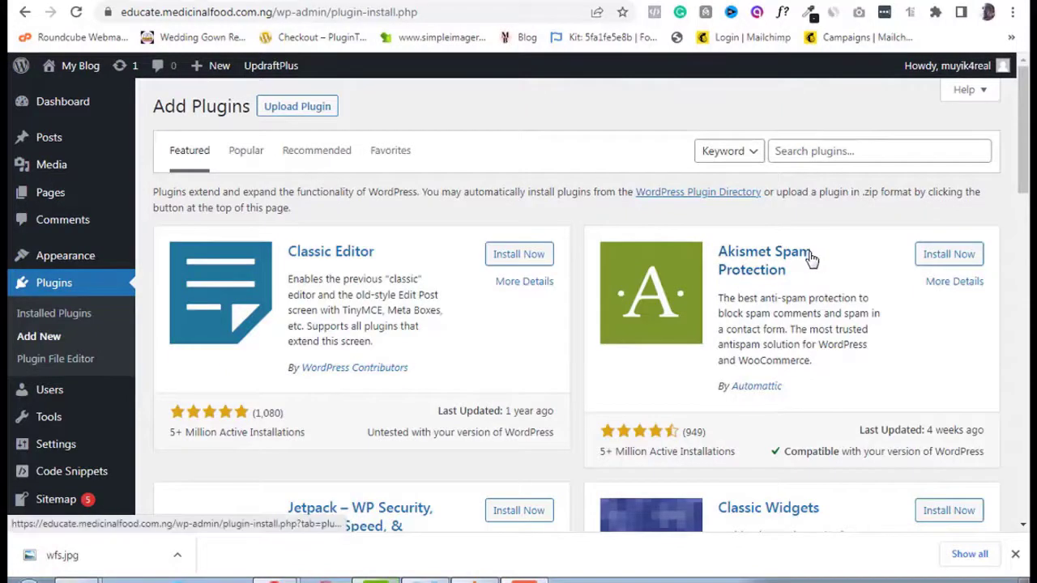
Step: Go to Plugins > Add New to reach the Add Plugins page
{"action": "mouse_move", "coordinate": [425, 580]}
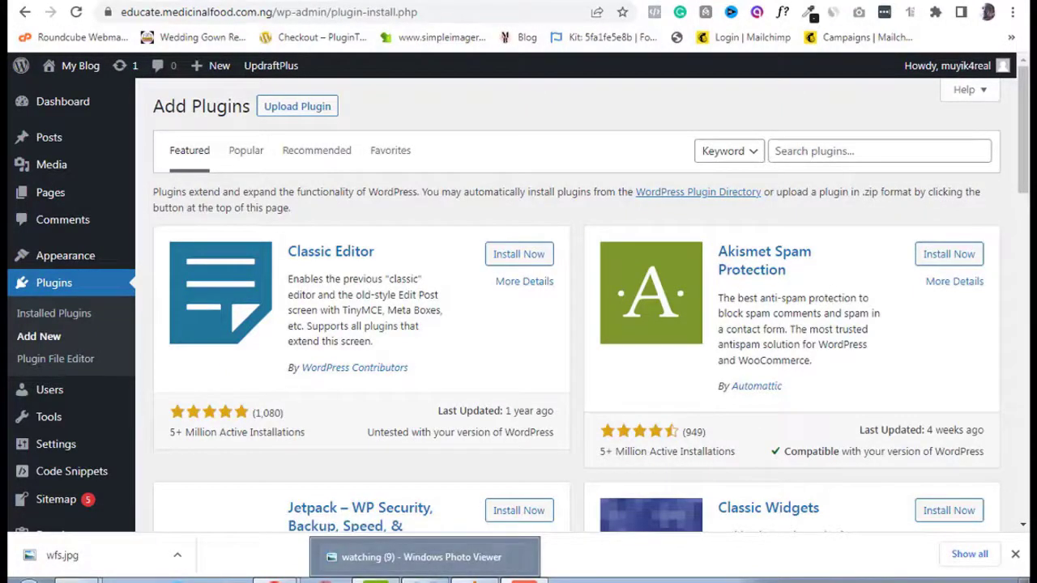
Step: Search the plugin directory for MalCare, then install and activate it
{"action": "left_click", "coordinate": [880, 153]}
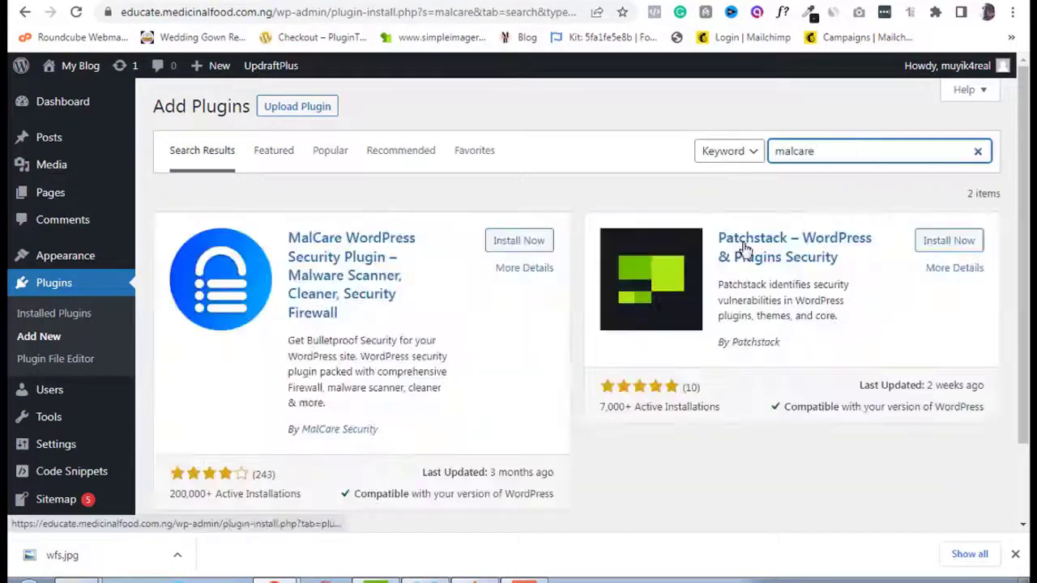
{"action": "left_click", "coordinate": [525, 247]}
{"action": "left_click", "coordinate": [525, 243]}
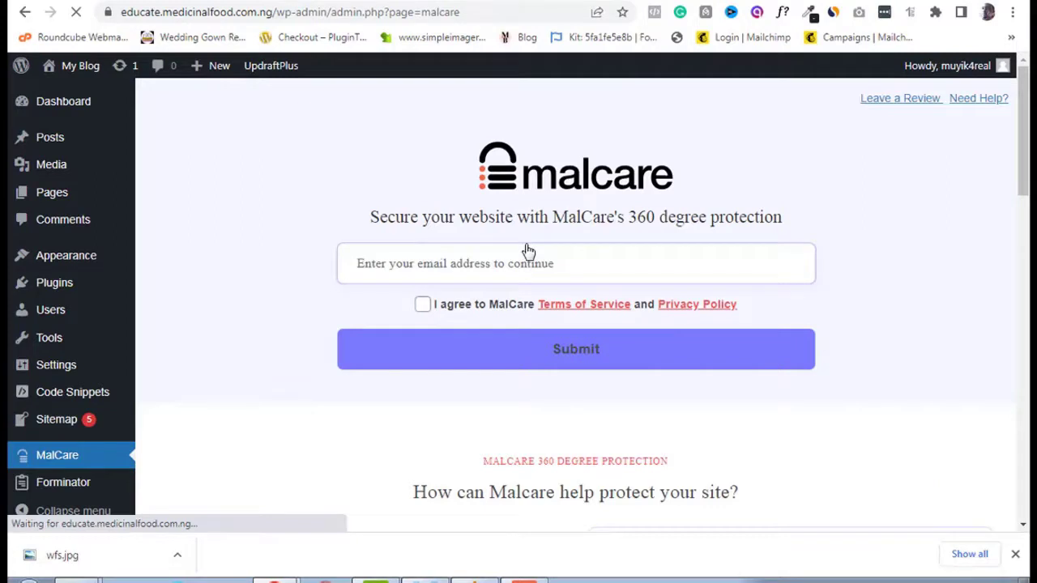
Step: Enter a sign-up e-mail on MalCare's setup page, accept the terms, and submit
{"action": "left_click", "coordinate": [527, 258]}
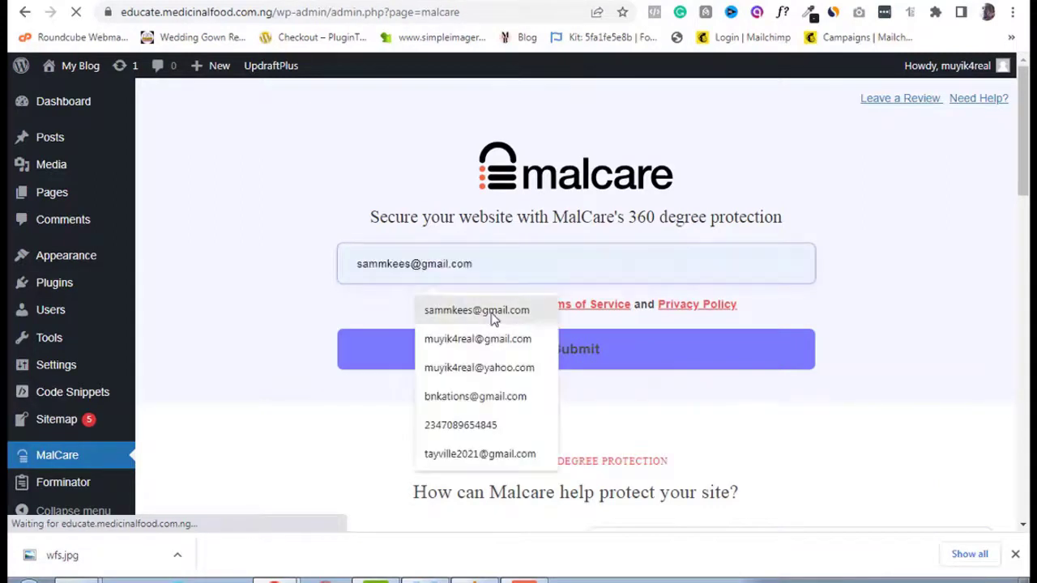
{"action": "left_click", "coordinate": [491, 310]}
{"action": "left_click", "coordinate": [422, 305]}
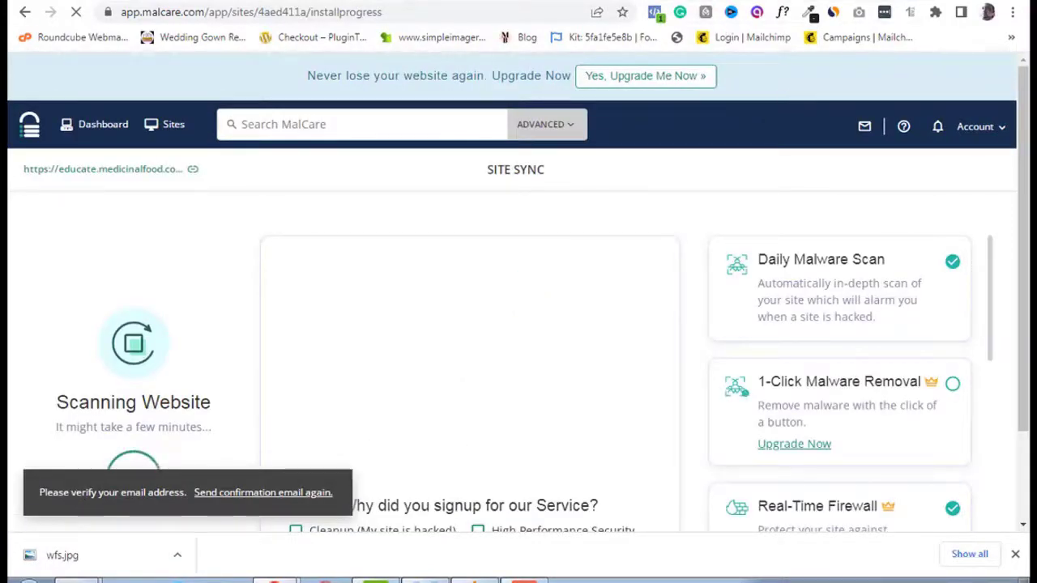
Step: Open Gmail in a new tab and follow the MalCare verification e-mail's verify link
{"action": "key", "text": "ctrl+t"}
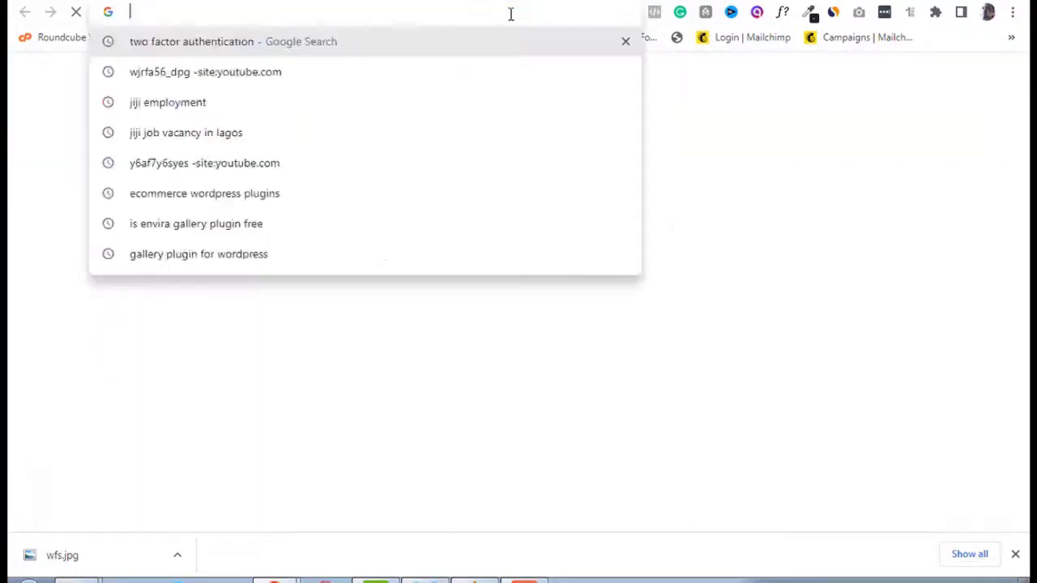
{"action": "type", "text": "www.gmail.com"}
{"action": "key", "text": "Return"}
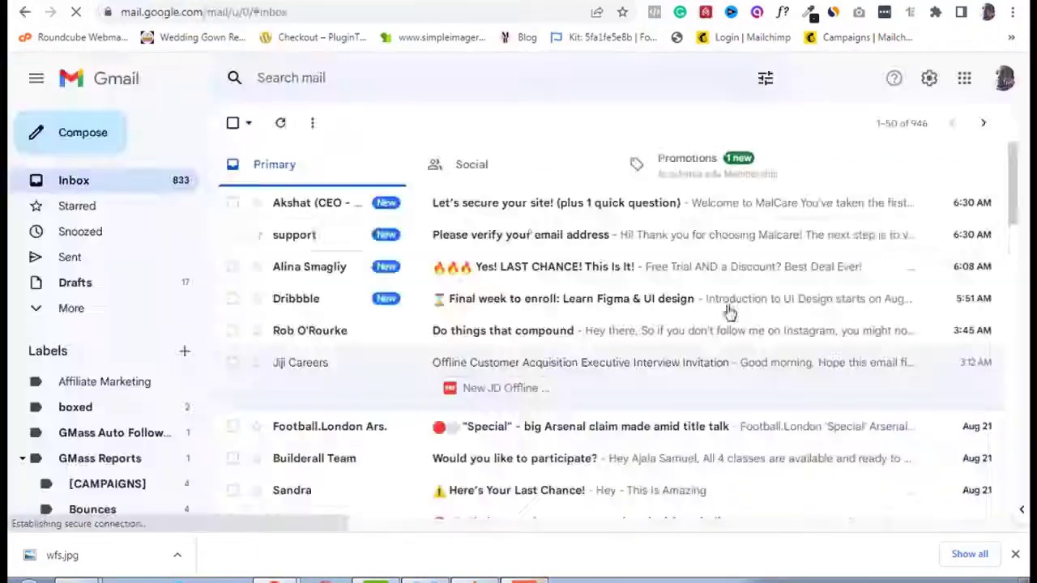
{"action": "left_click", "coordinate": [494, 238]}
{"action": "left_click", "coordinate": [366, 407]}
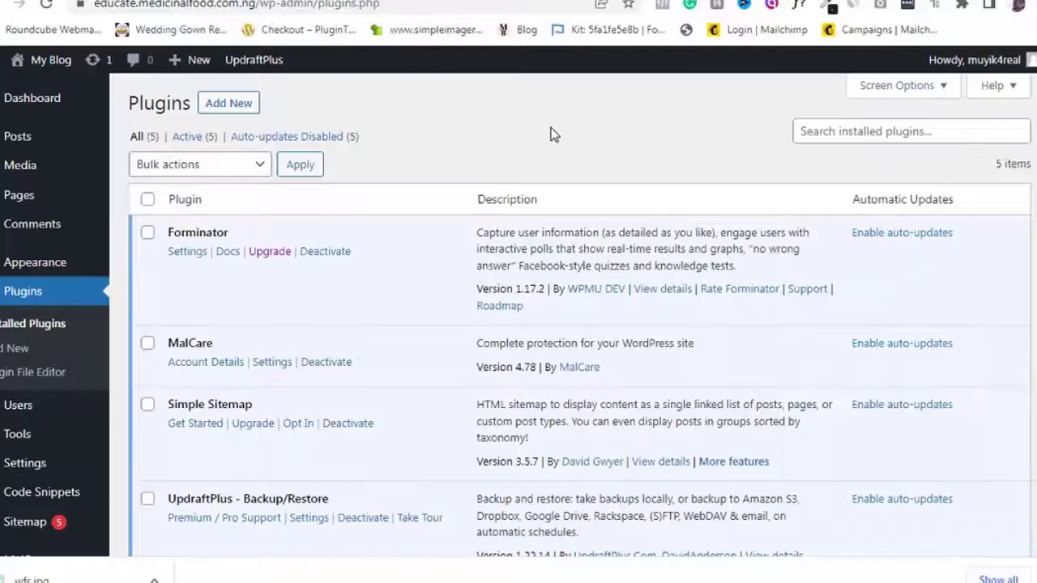
Step: Search Add Plugins for 'inactive logout', then install and activate the Inactive Logout plugin
{"action": "left_click", "coordinate": [248, 103]}
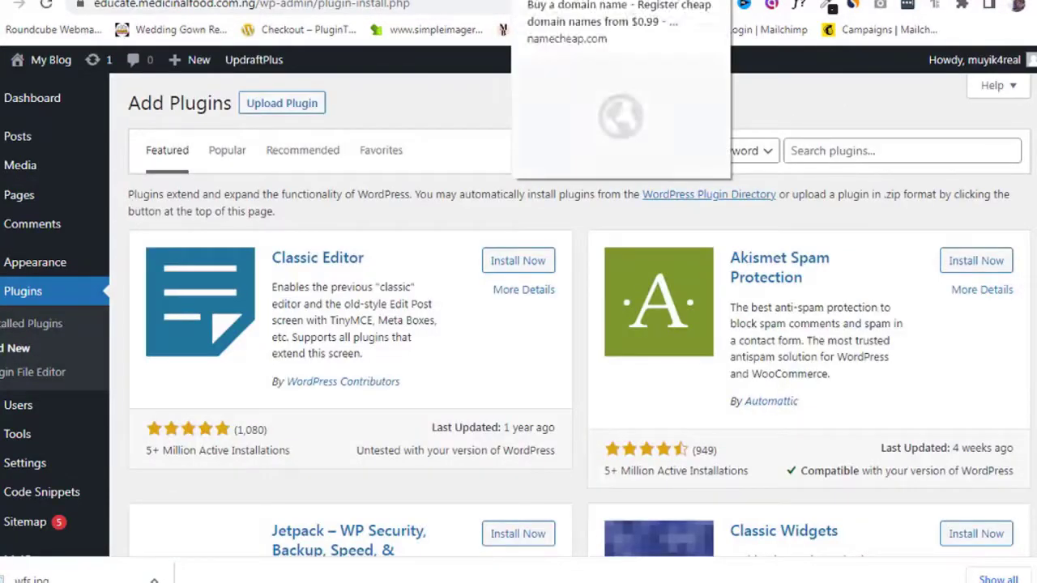
{"action": "left_click", "coordinate": [794, 146]}
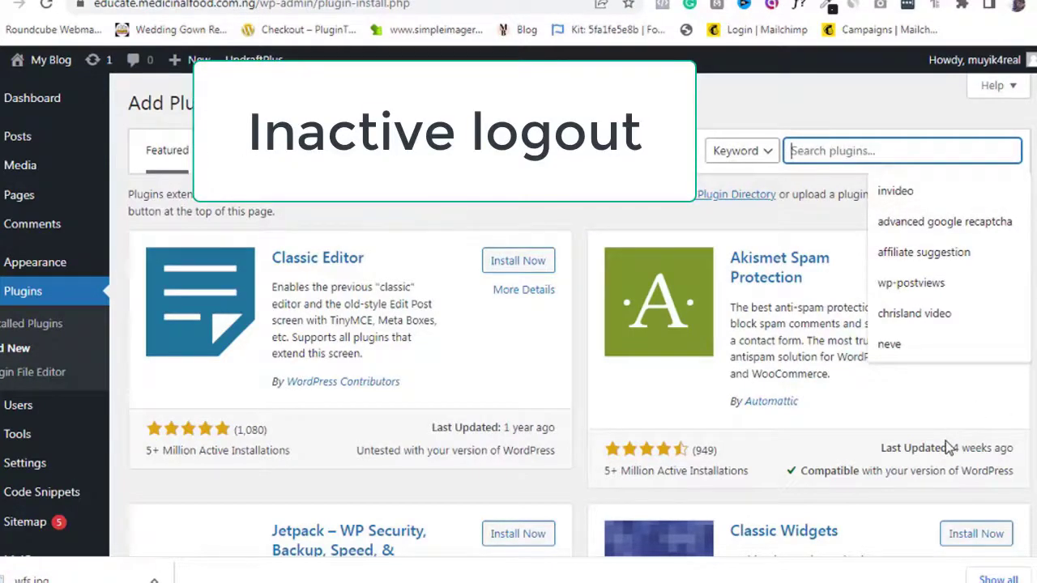
{"action": "type", "text": "ina"}
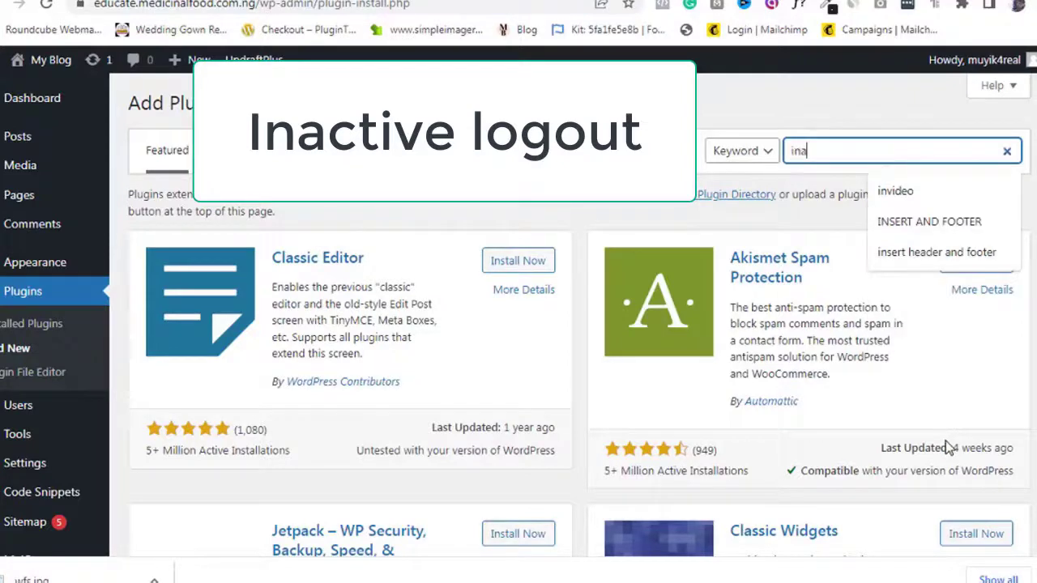
{"action": "type", "text": "ctive ligo"}
{"action": "key", "text": "BackSpace"}
{"action": "key", "text": "BackSpace"}
{"action": "key", "text": "BackSpace"}
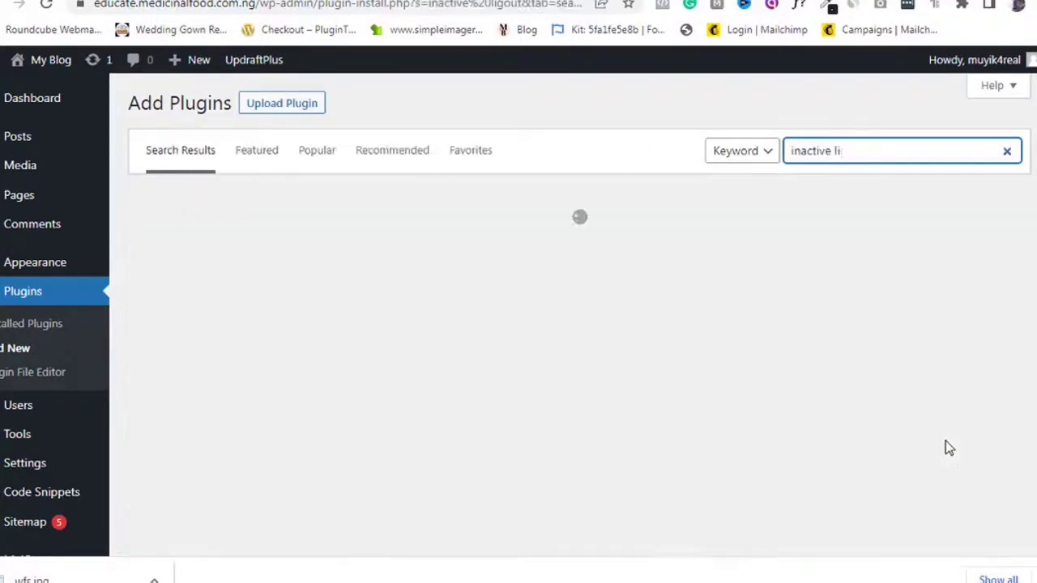
{"action": "type", "text": "ogout"}
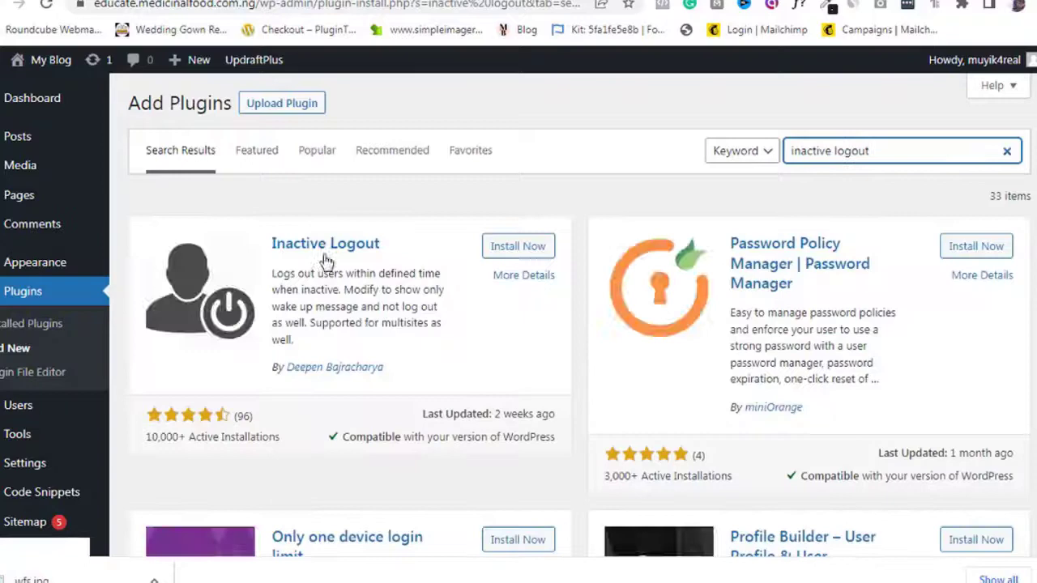
{"action": "left_click", "coordinate": [532, 251]}
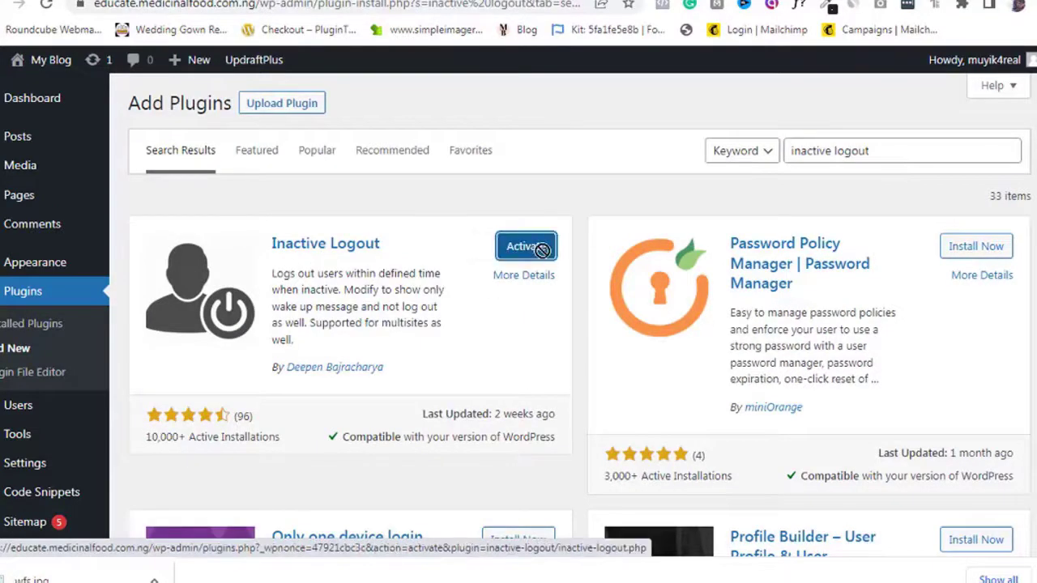
{"action": "left_click", "coordinate": [530, 248]}
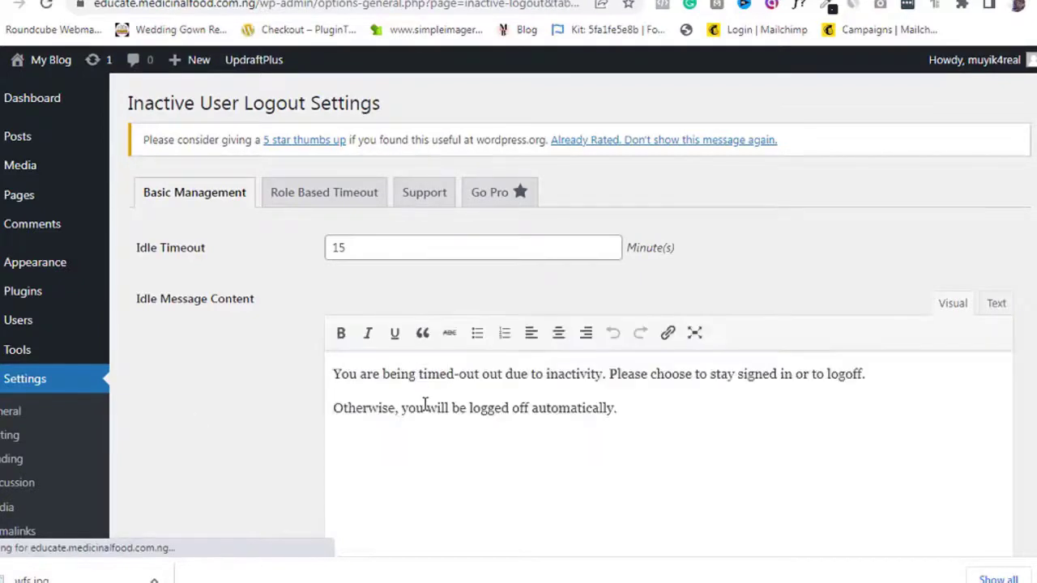
Step: Scroll through the Inactive Logout settings: 15-minute idle timeout and 10-second countdown
{"action": "scroll", "coordinate": [425, 404], "scroll_direction": "down", "scroll_amount": 1}
{"action": "scroll", "coordinate": [425, 374], "scroll_direction": "down", "scroll_amount": 3}
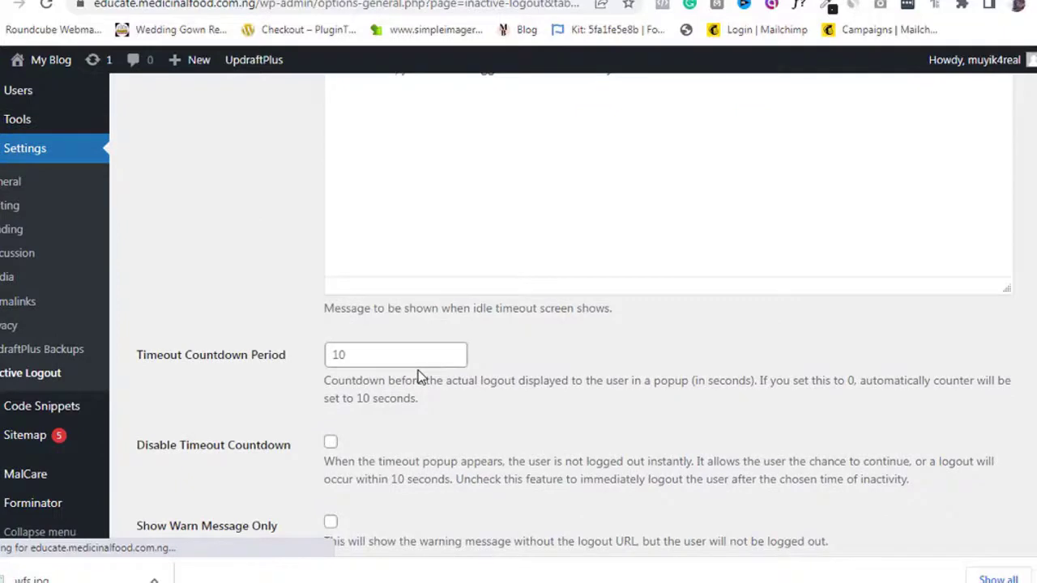
{"action": "scroll", "coordinate": [418, 378], "scroll_direction": "down", "scroll_amount": 1}
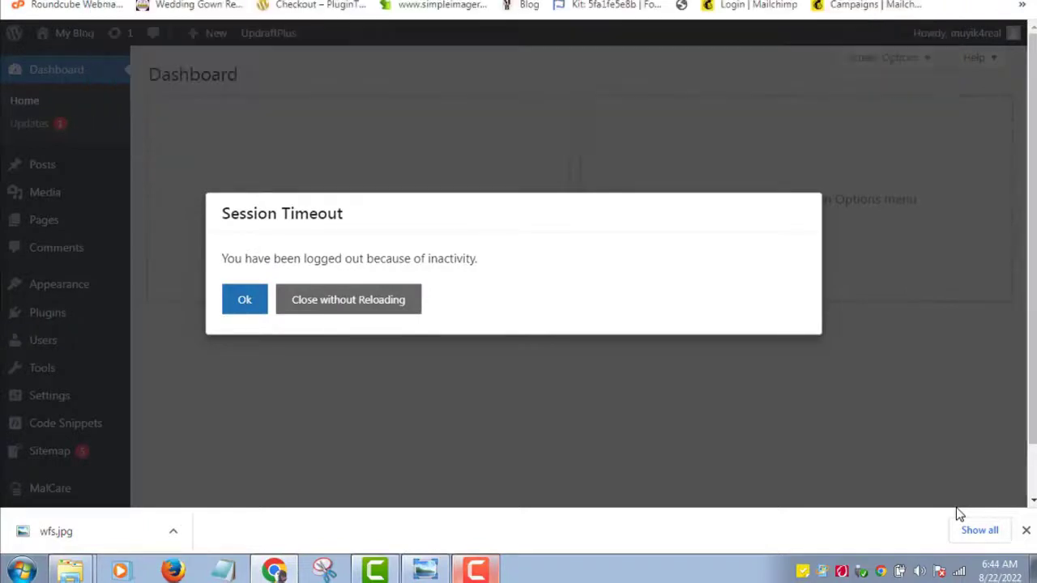
Step: Close the Session Timeout notice using Close without Reloading
{"action": "left_click", "coordinate": [351, 308]}
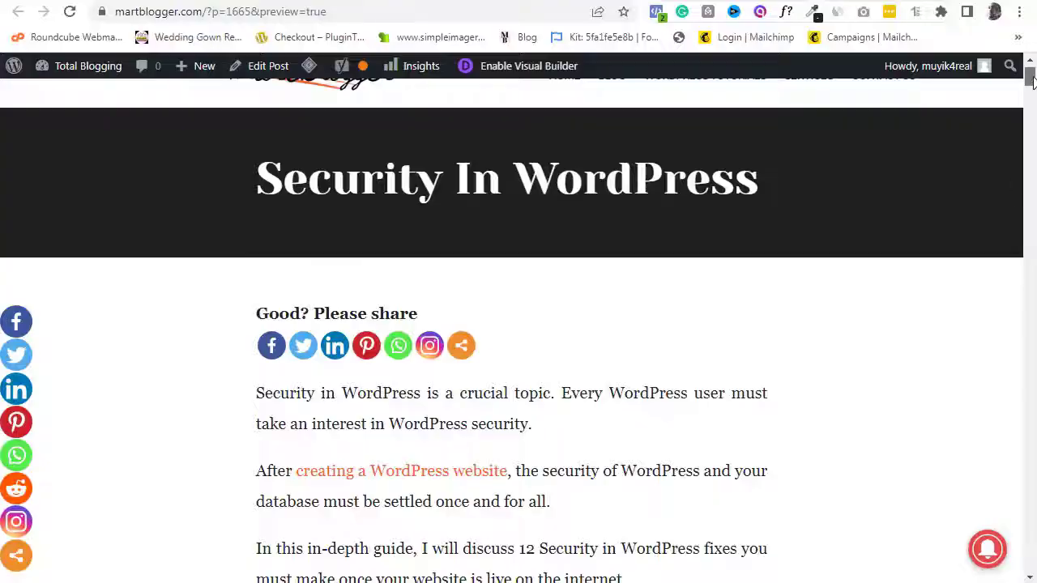
Step: Scroll the 'Security In WordPress' post down to its list of 12 security fixes
{"action": "left_click_drag", "start_coordinate": [1031, 74], "coordinate": [1031, 111]}
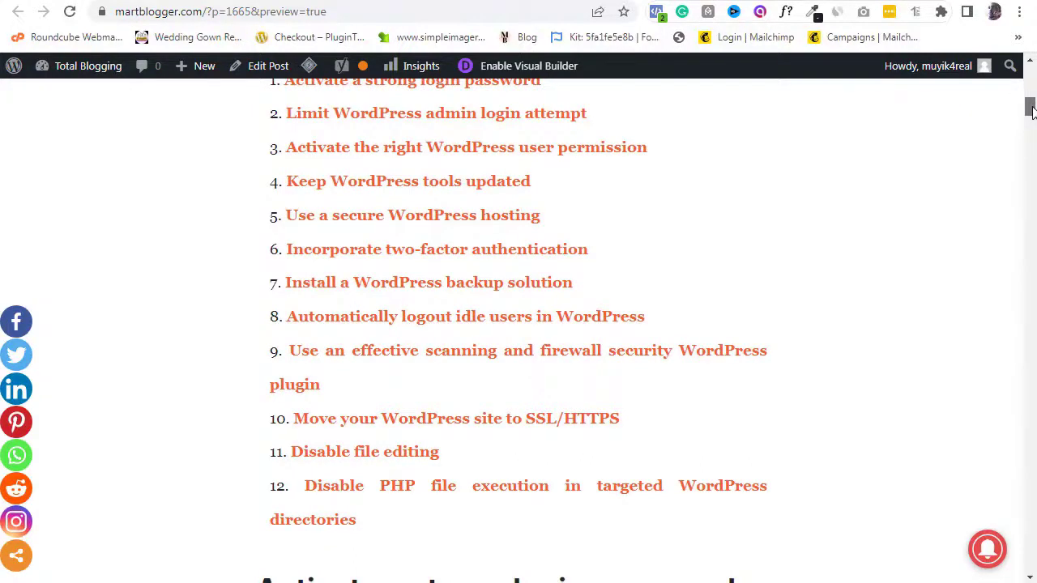
{"action": "left_click_drag", "start_coordinate": [1031, 111], "coordinate": [1032, 110]}
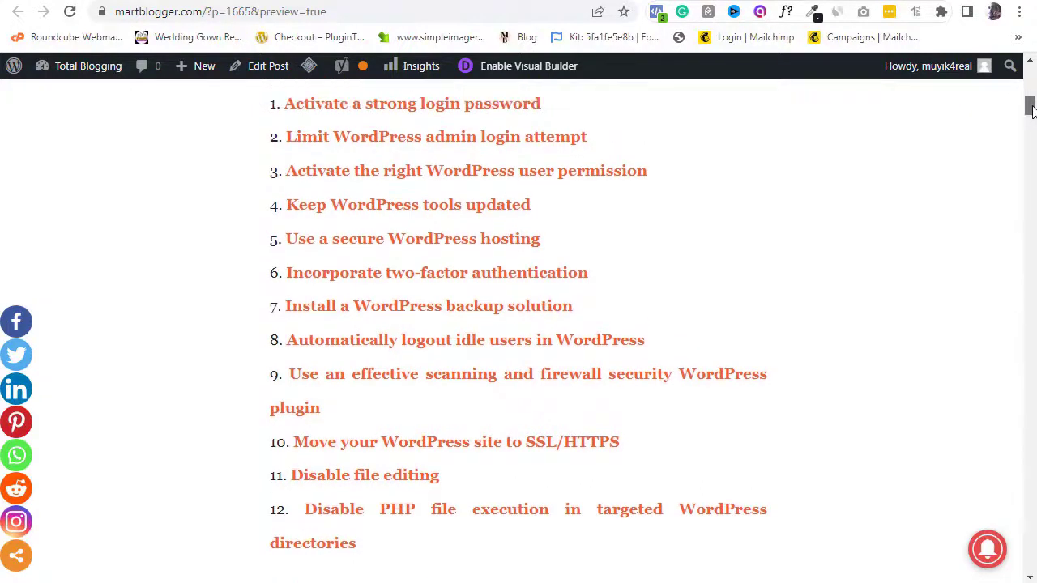